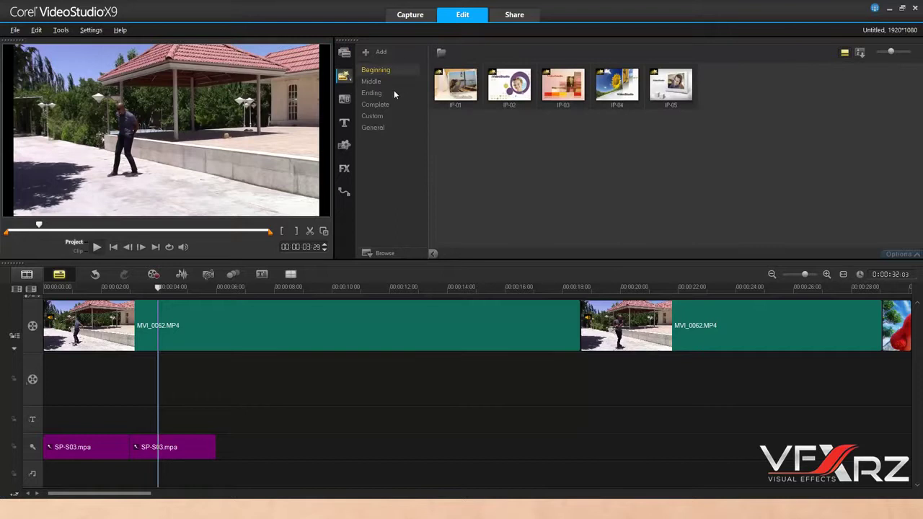
Browse the instant project templates up to the Complete category and preview the IP-02 template.
{"action": "left_click", "coordinate": [382, 81]}
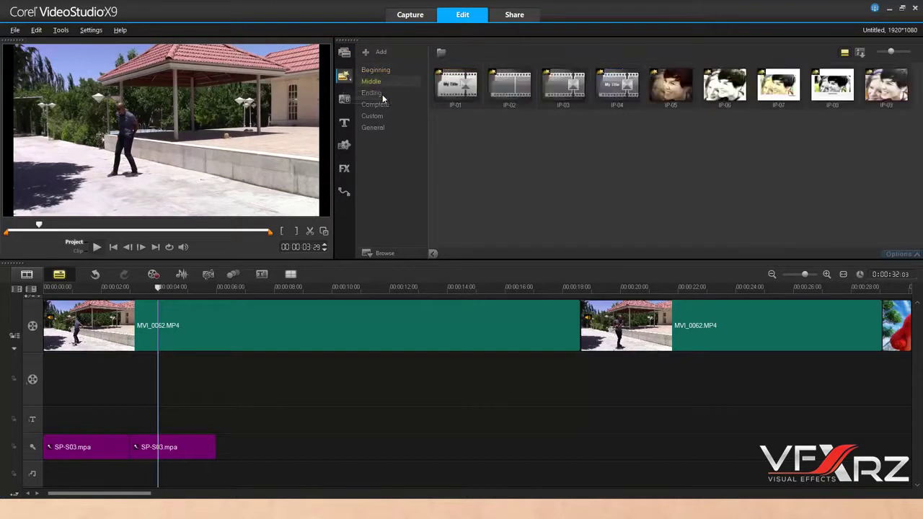
{"action": "left_click", "coordinate": [382, 95]}
{"action": "left_click", "coordinate": [385, 105]}
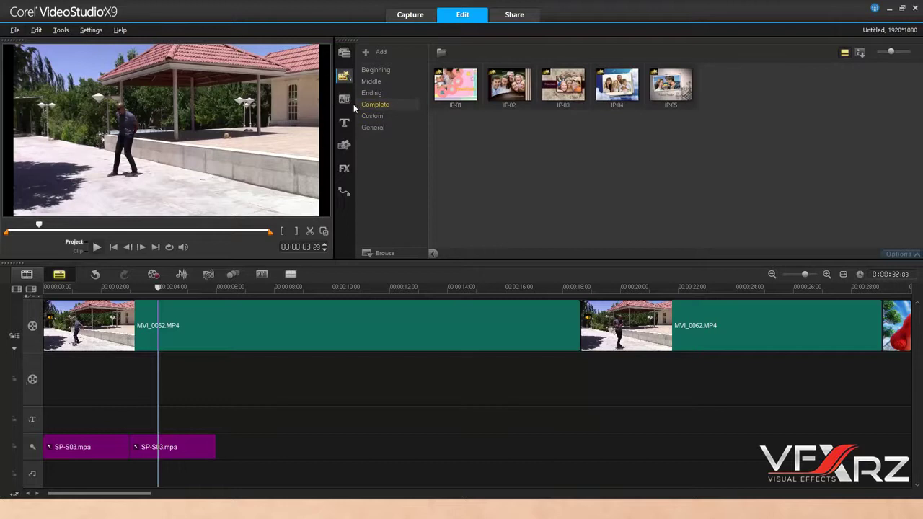
{"action": "left_click", "coordinate": [521, 87]}
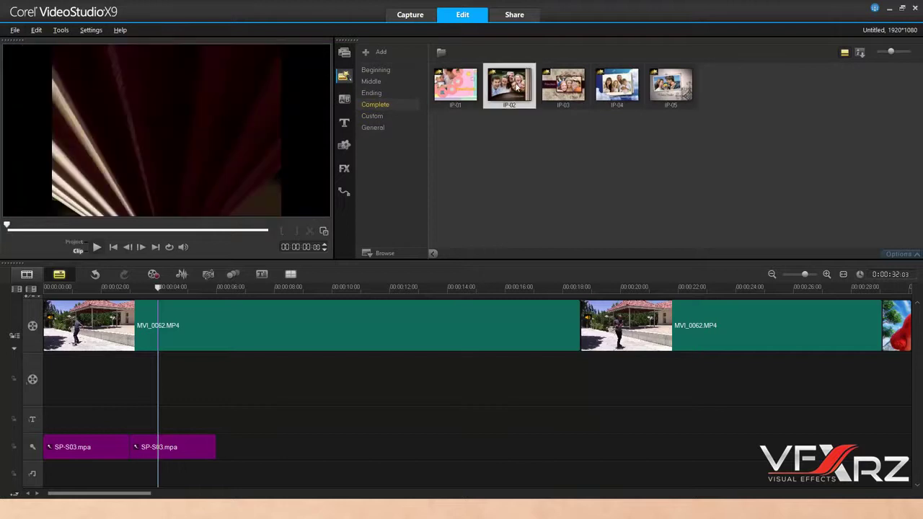
{"action": "left_click", "coordinate": [97, 248]}
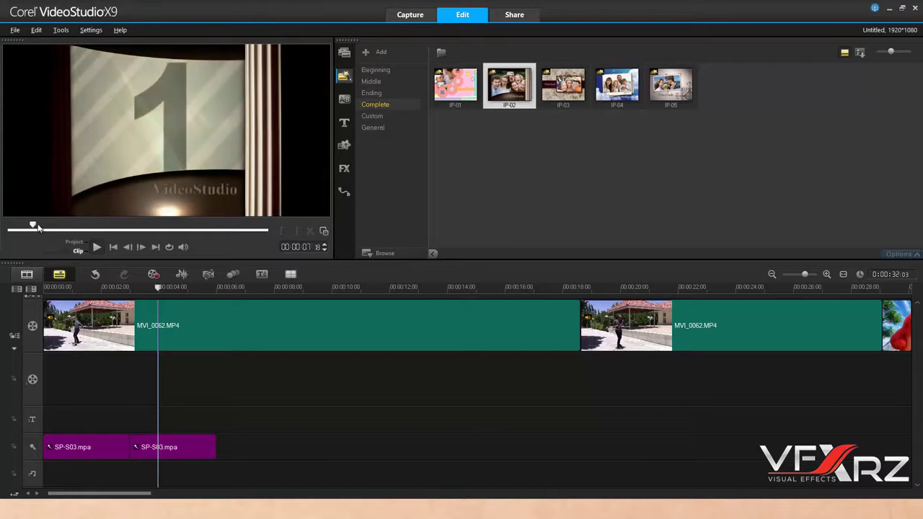
{"action": "left_click_drag", "start_coordinate": [38, 228], "coordinate": [7, 234]}
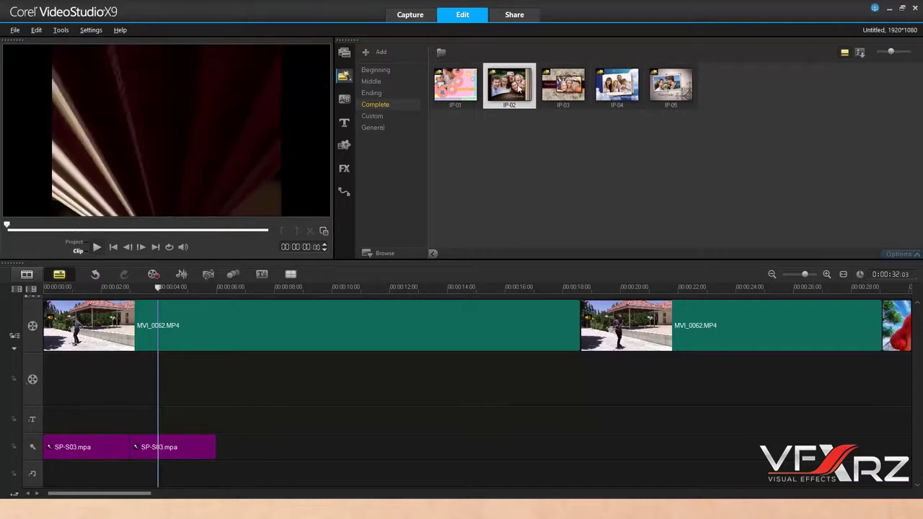
Append the IP-02 template after the last clip on the timeline and scrub through its opening up to placeholder 1.
{"action": "left_click_drag", "start_coordinate": [347, 266], "coordinate": [472, 364]}
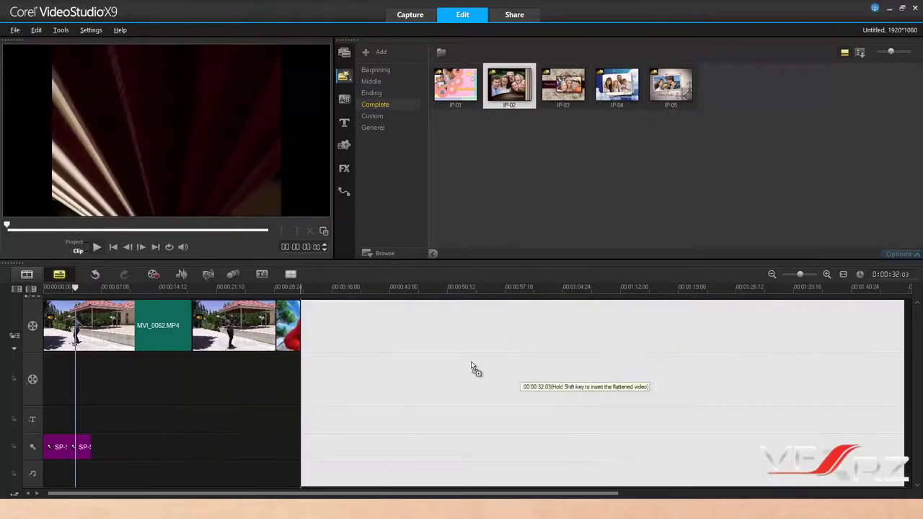
{"action": "left_click_drag", "start_coordinate": [390, 328], "coordinate": [389, 328]}
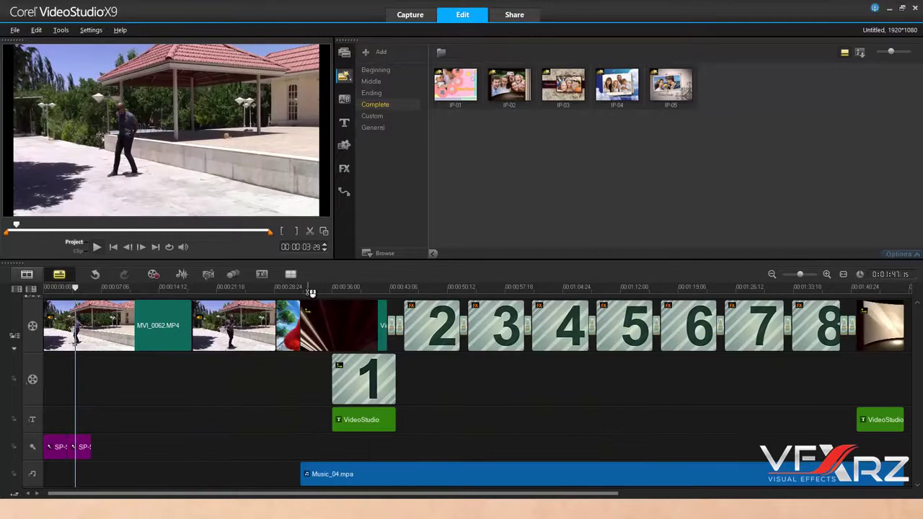
{"action": "mouse_move", "coordinate": [314, 288]}
{"action": "left_mouse_down"}
{"action": "mouse_move", "coordinate": [290, 290]}
{"action": "mouse_move", "coordinate": [327, 289]}
{"action": "left_mouse_up"}
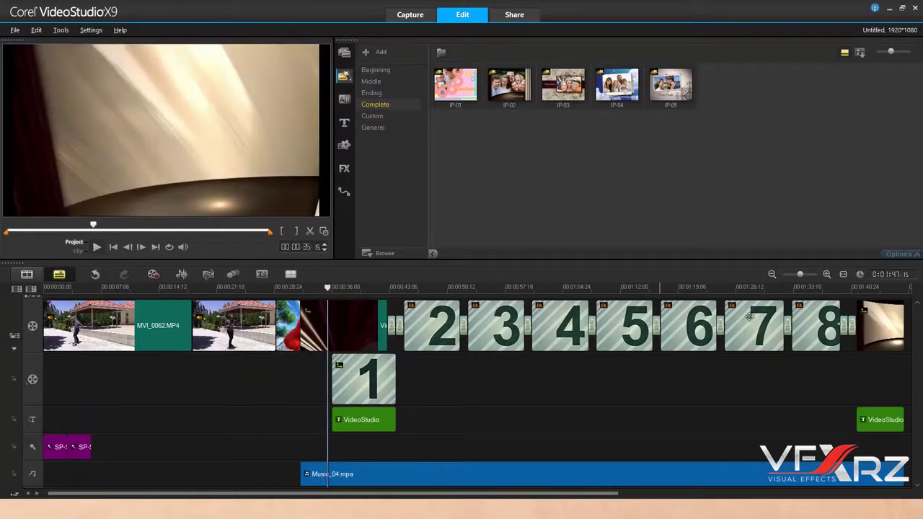
{"action": "left_click_drag", "start_coordinate": [334, 492], "coordinate": [394, 493]}
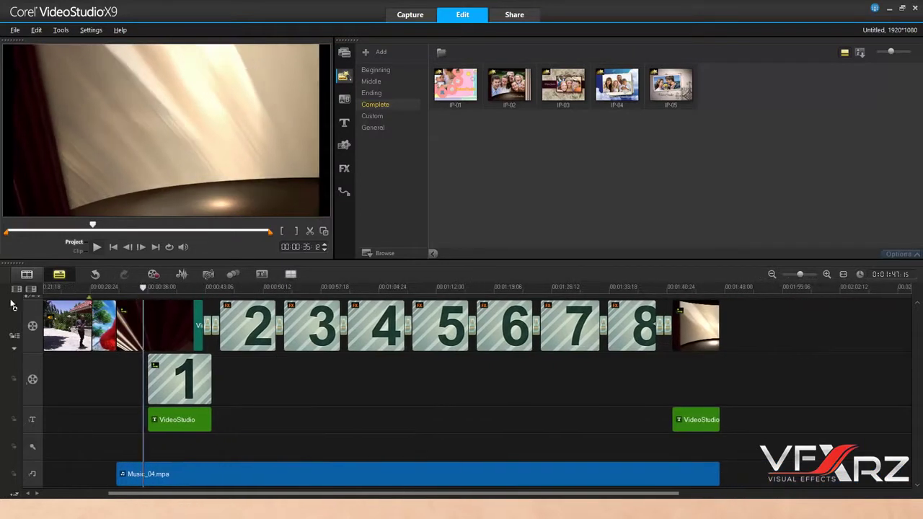
{"action": "left_click_drag", "start_coordinate": [127, 288], "coordinate": [169, 290]}
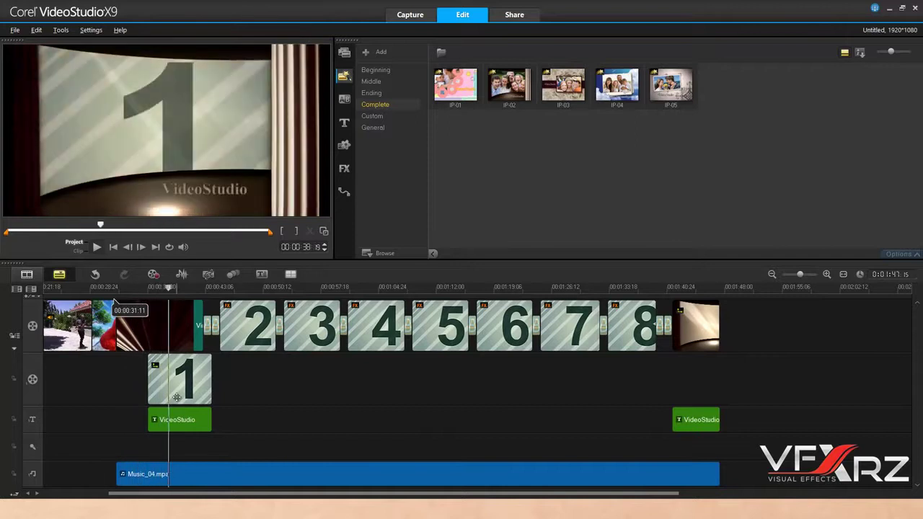
{"action": "left_click", "coordinate": [207, 380]}
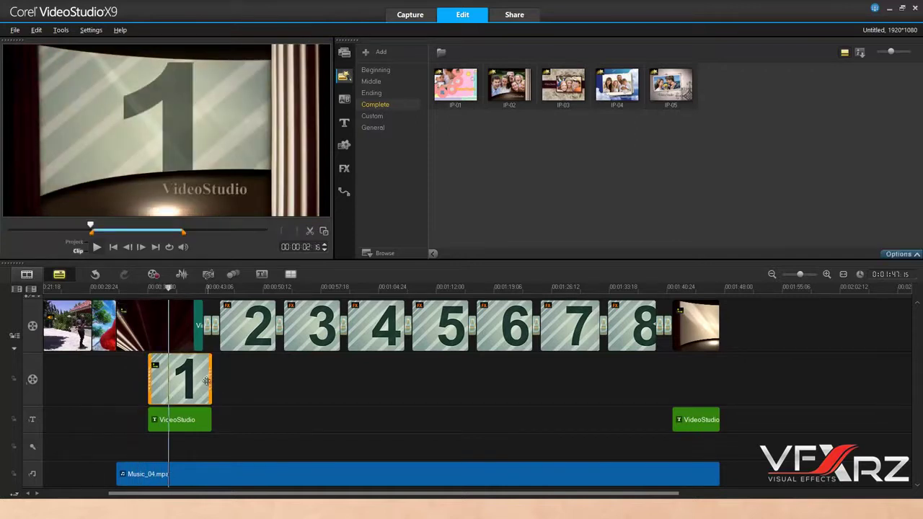
{"action": "left_click", "coordinate": [251, 384]}
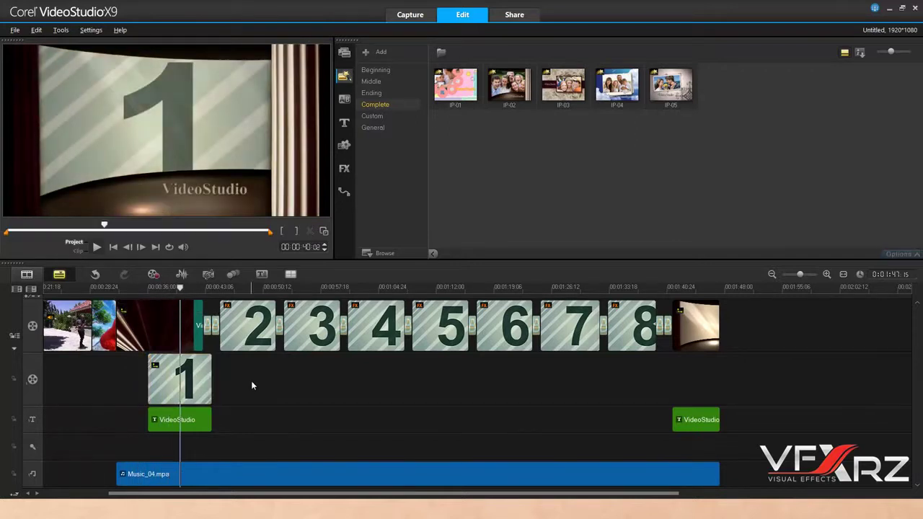
Replace the placeholder 1 clip on the overlay track with the beach sunset photo from the Pictures library and scrub over it.
{"action": "right_click", "coordinate": [191, 375]}
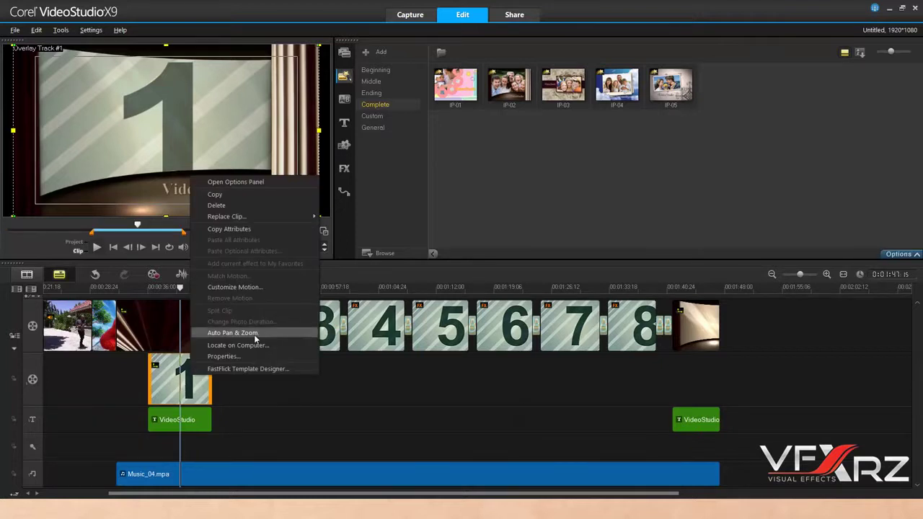
{"action": "mouse_move", "coordinate": [243, 217]}
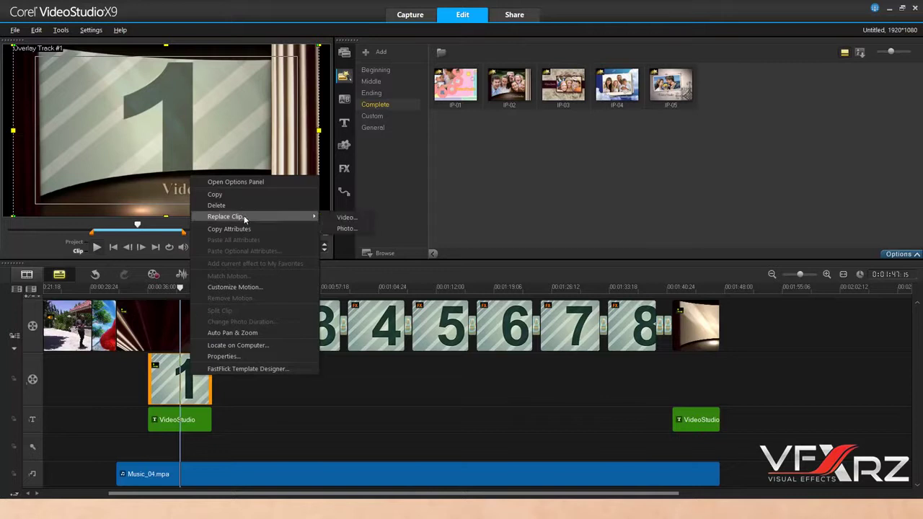
{"action": "left_click", "coordinate": [346, 228]}
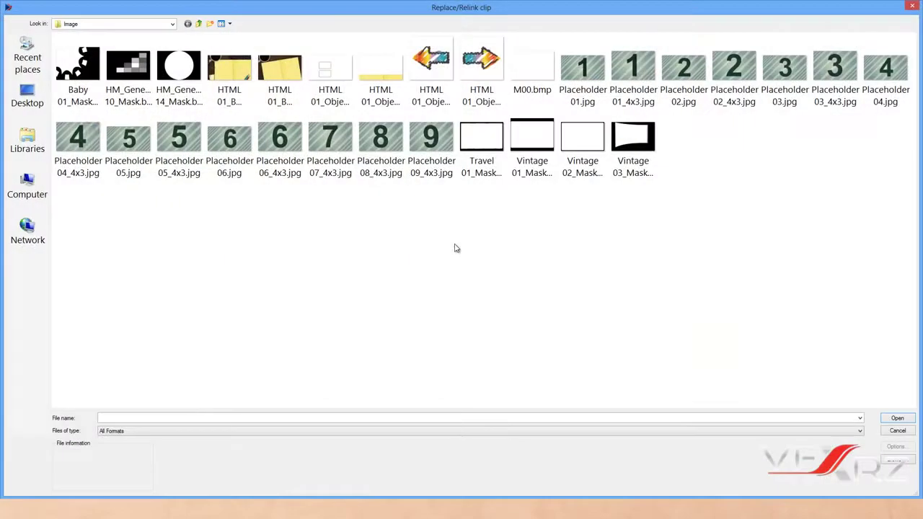
{"action": "left_click", "coordinate": [28, 144]}
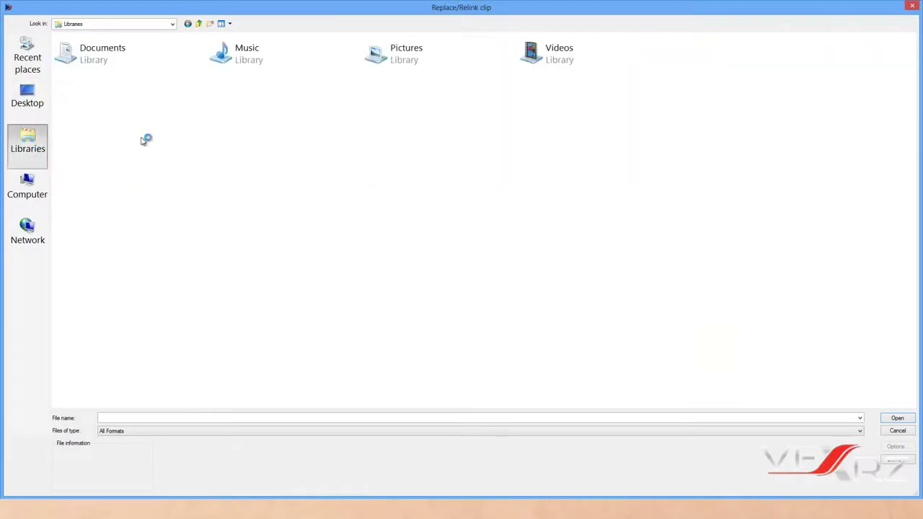
{"action": "double_click", "coordinate": [457, 78]}
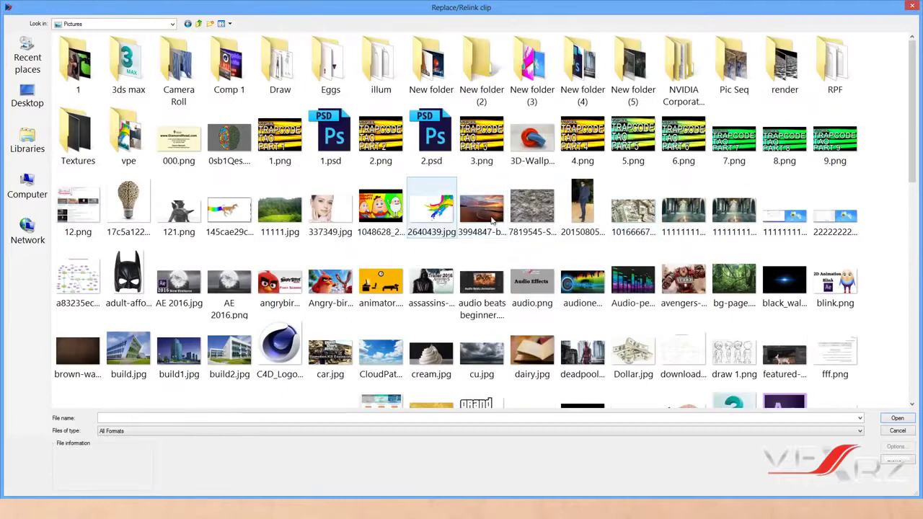
{"action": "double_click", "coordinate": [481, 209]}
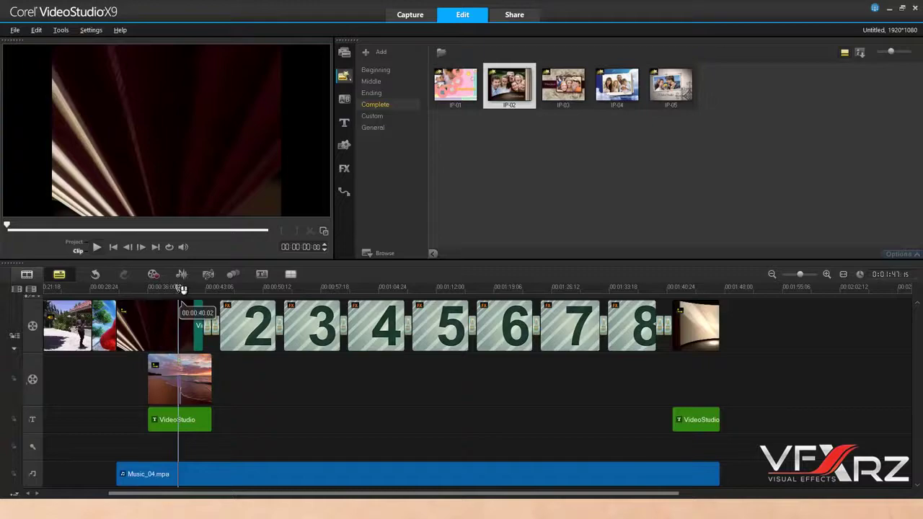
{"action": "left_click_drag", "start_coordinate": [160, 289], "coordinate": [180, 289]}
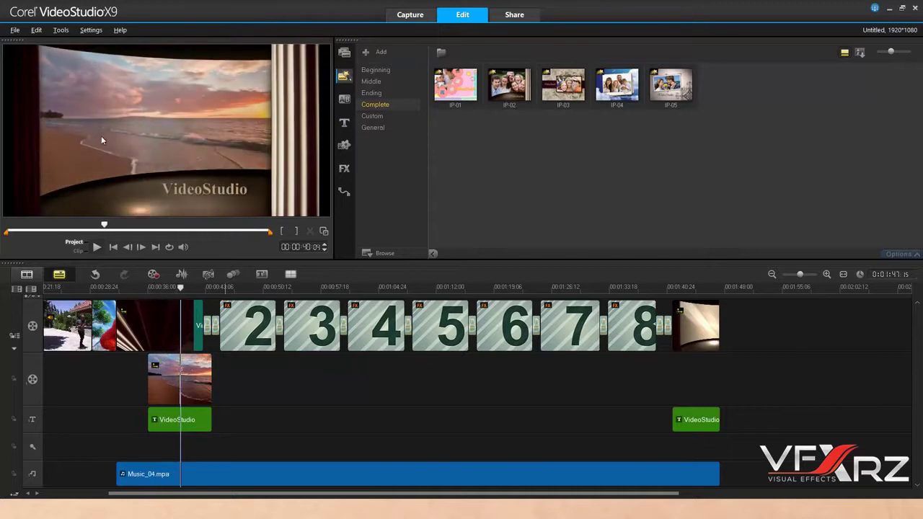
Replace the placeholder 2 clip on the video track with the video MVI_3245.MOV from the Pictures library and scrub over it.
{"action": "left_click", "coordinate": [248, 294]}
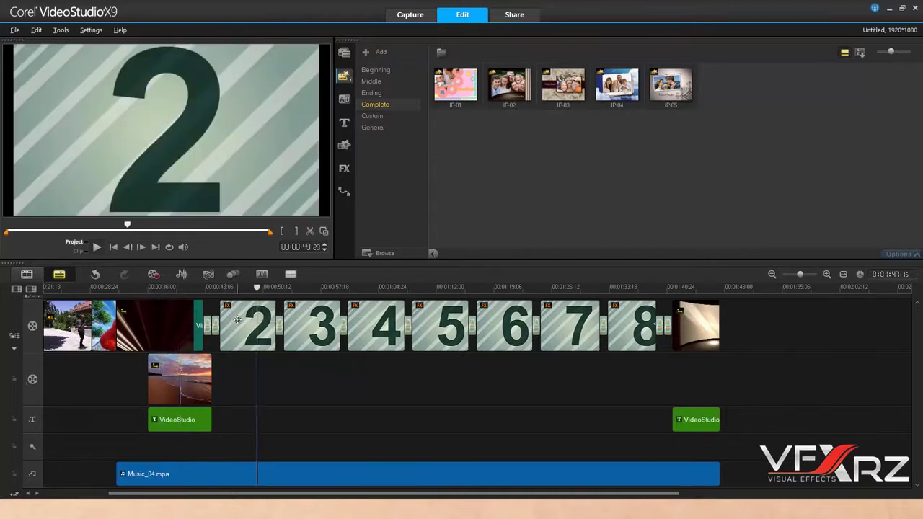
{"action": "right_click", "coordinate": [238, 321]}
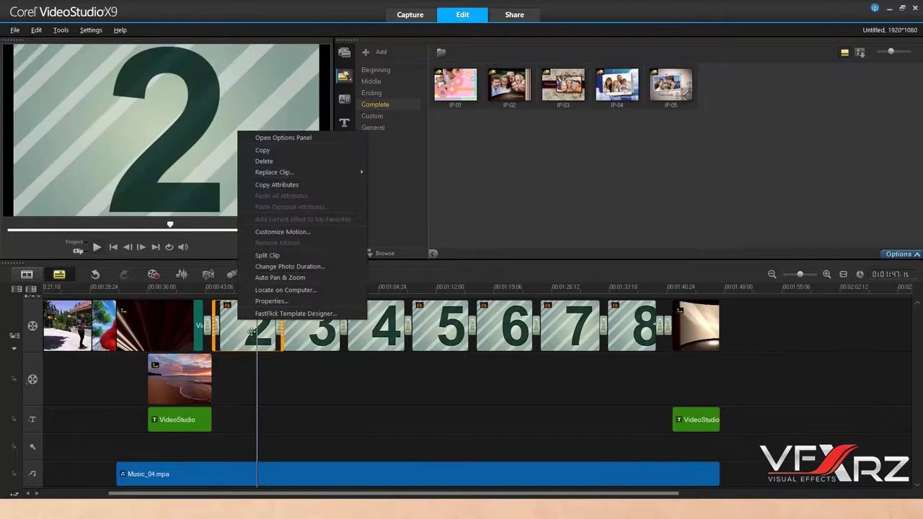
{"action": "right_click", "coordinate": [253, 331]}
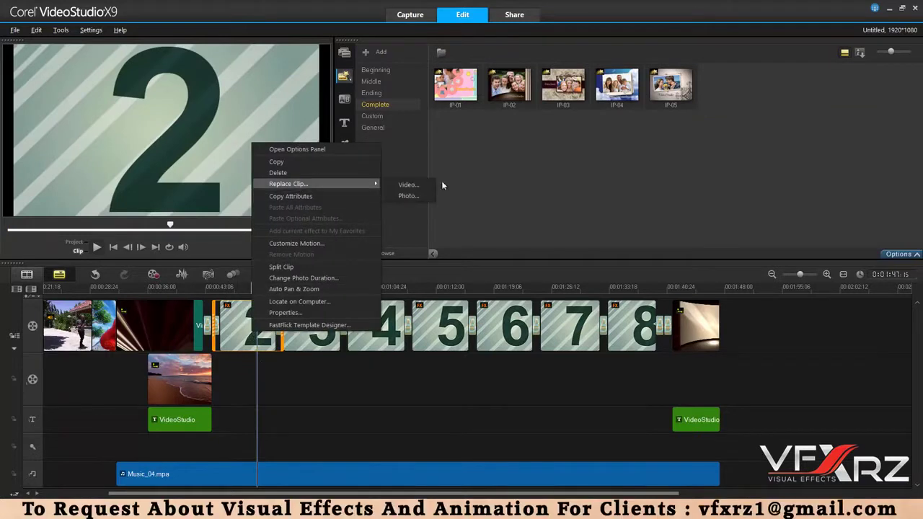
{"action": "left_click", "coordinate": [407, 185]}
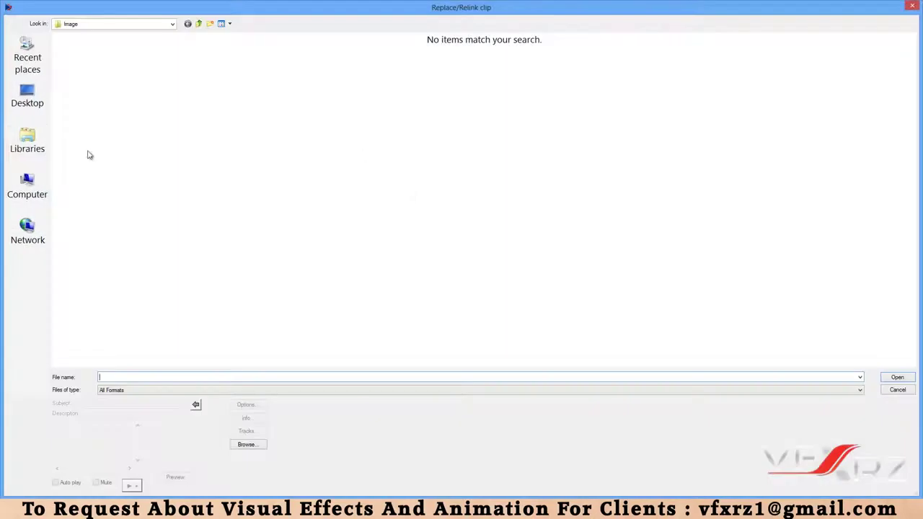
{"action": "left_click", "coordinate": [29, 144]}
{"action": "double_click", "coordinate": [411, 57]}
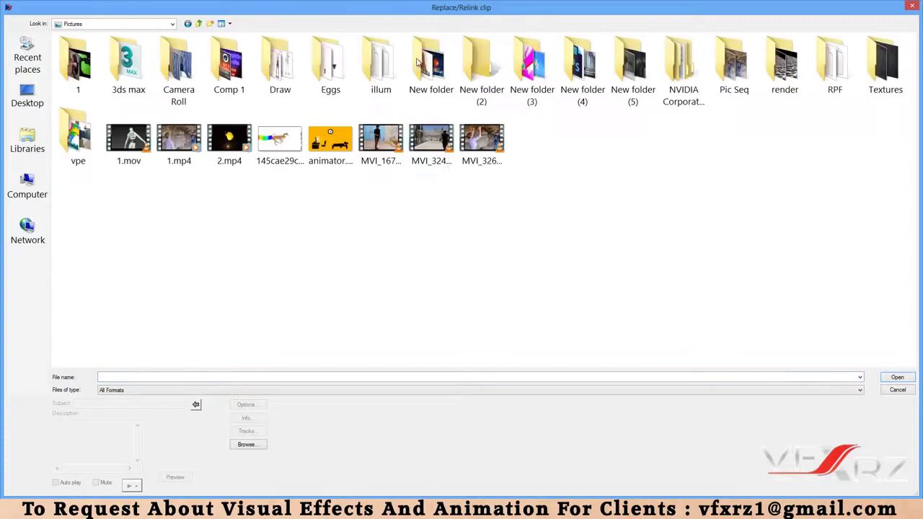
{"action": "double_click", "coordinate": [450, 143]}
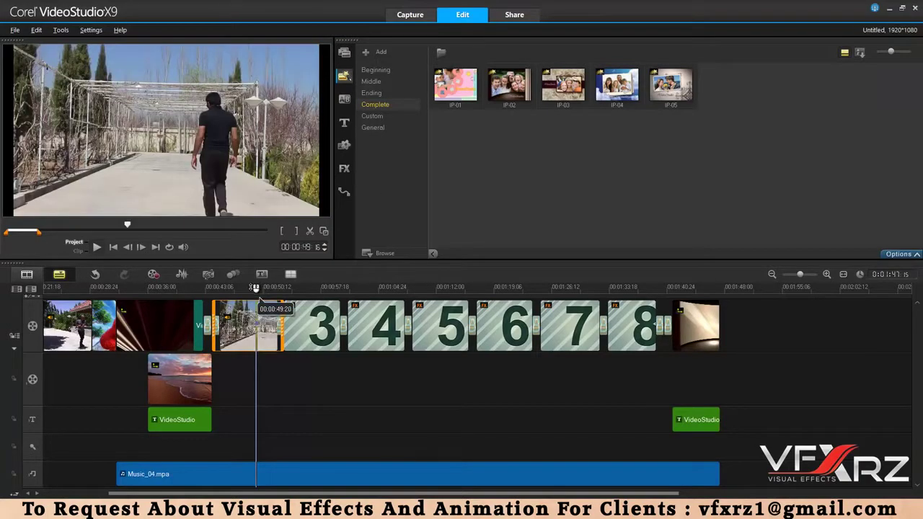
{"action": "left_click", "coordinate": [239, 287]}
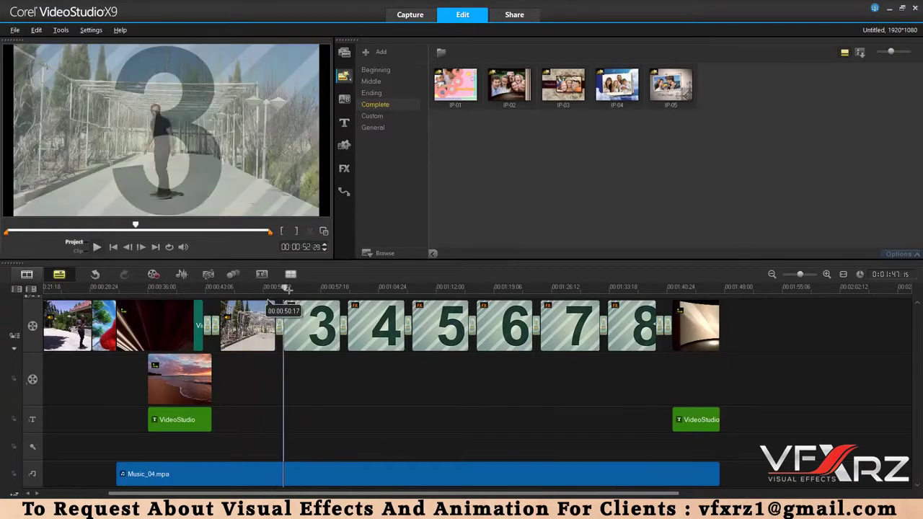
Look over the placeholder 3 clip and browse the Ending and Middle instant project templates.
{"action": "left_click_drag", "start_coordinate": [310, 333], "coordinate": [312, 333]}
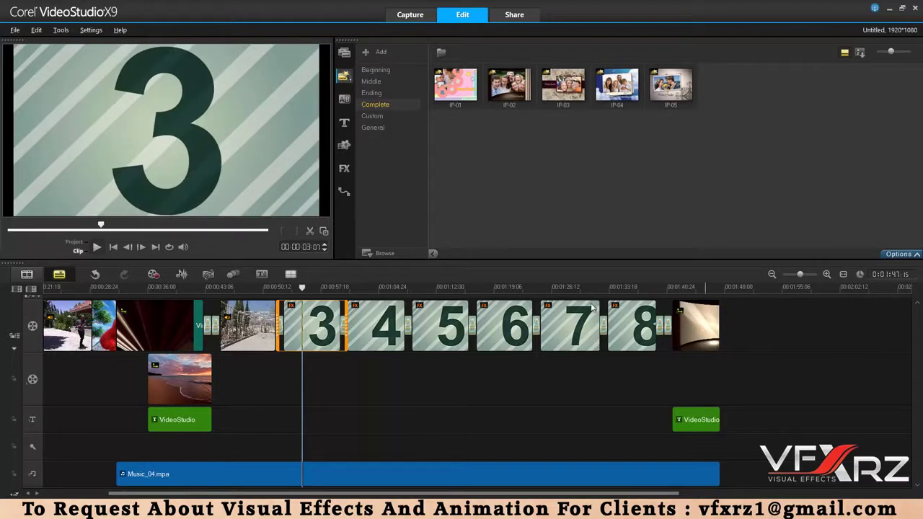
{"action": "left_click", "coordinate": [387, 93]}
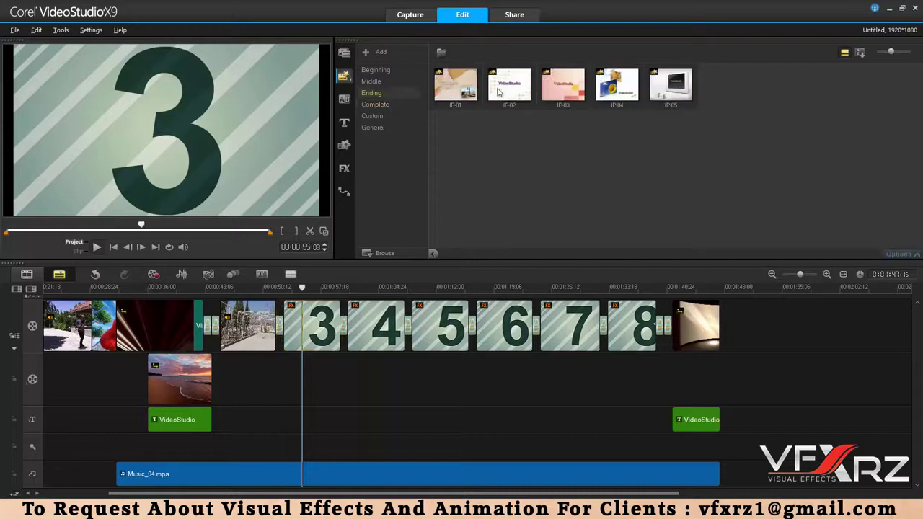
{"action": "left_click", "coordinate": [388, 82]}
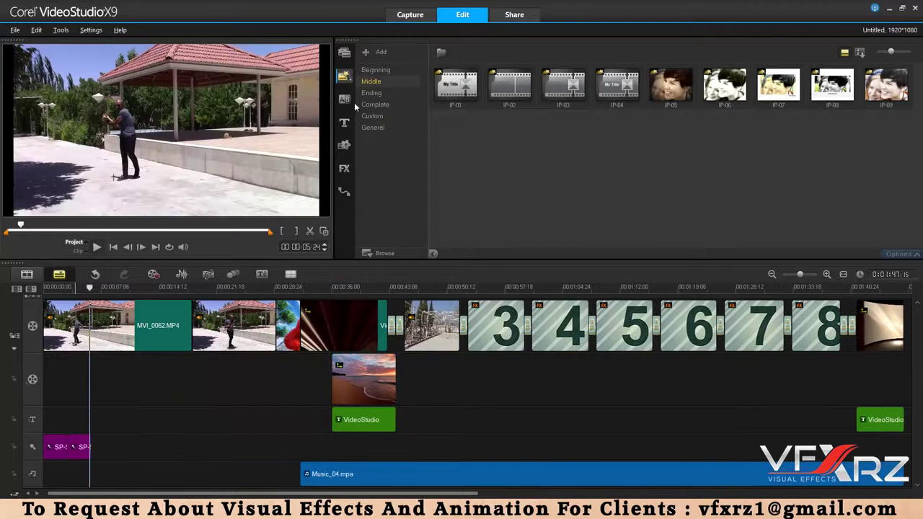
Look over the transitions, move the playhead to the cut between the two MVI_0062.MP4 clips and examine both clips.
{"action": "left_click", "coordinate": [346, 101]}
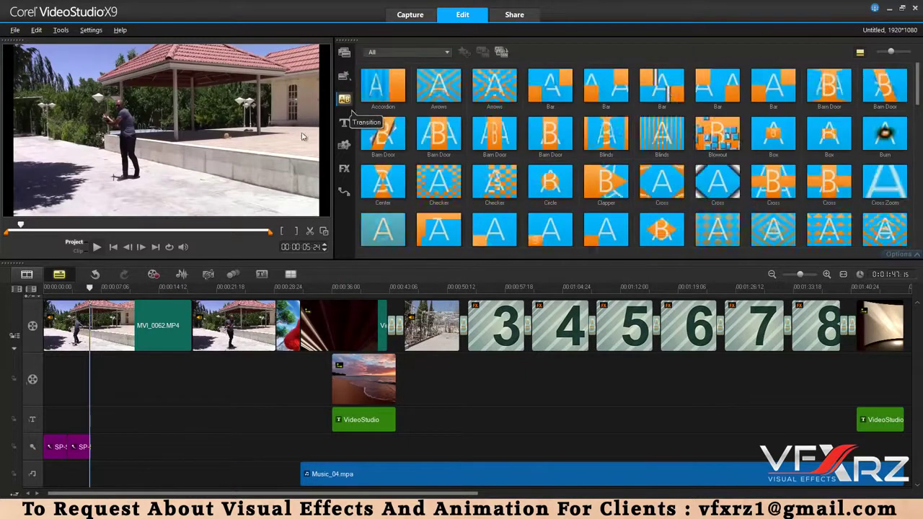
{"action": "left_click", "coordinate": [189, 287]}
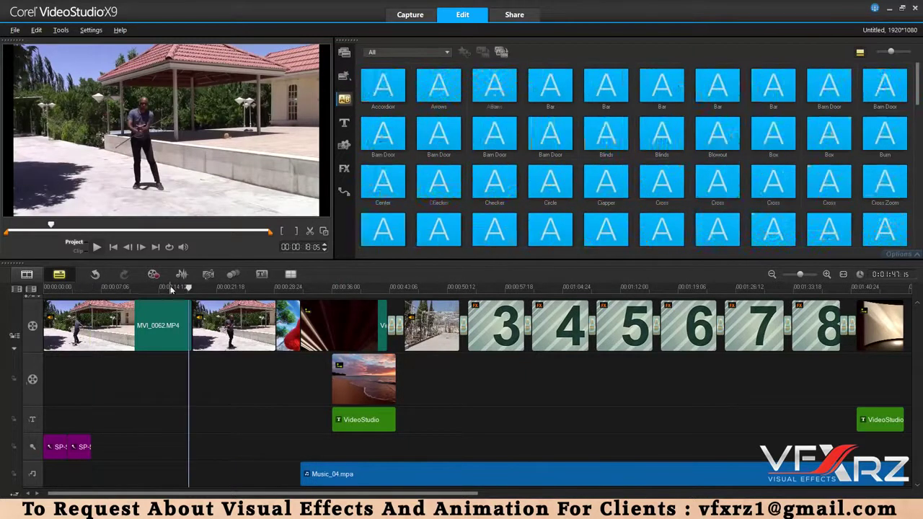
{"action": "left_click", "coordinate": [185, 327]}
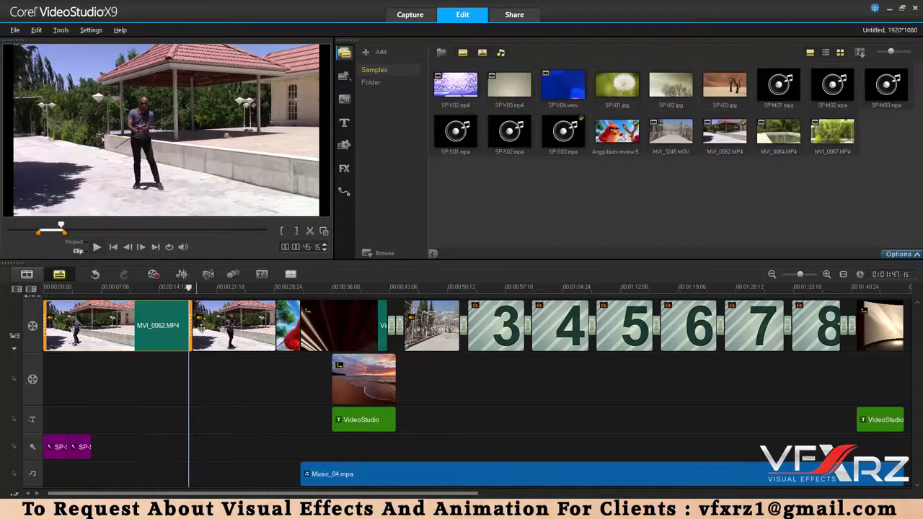
{"action": "left_click", "coordinate": [206, 330]}
{"action": "left_click", "coordinate": [166, 332]}
{"action": "left_click", "coordinate": [210, 332]}
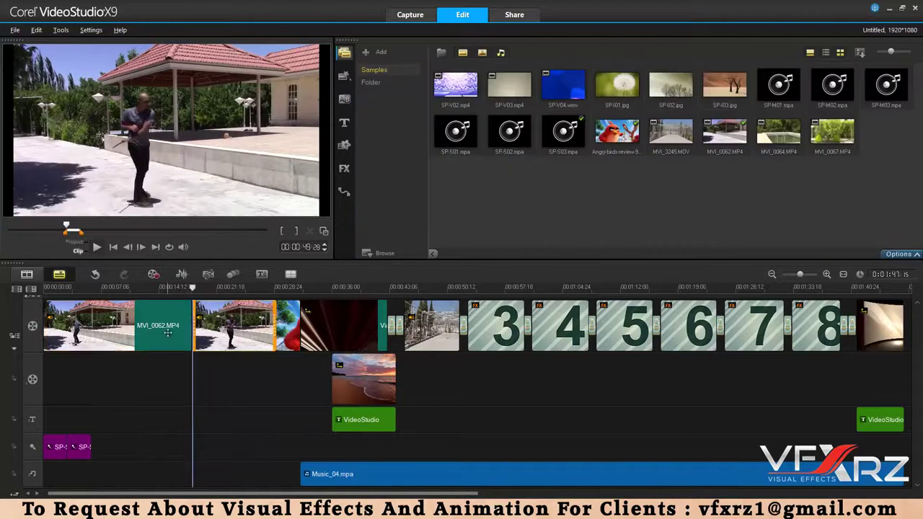
{"action": "left_click", "coordinate": [168, 333]}
{"action": "left_click", "coordinate": [214, 332]}
{"action": "left_click", "coordinate": [190, 333]}
{"action": "left_click", "coordinate": [208, 332]}
{"action": "left_click", "coordinate": [190, 333]}
{"action": "left_click", "coordinate": [207, 328]}
{"action": "left_click", "coordinate": [178, 328]}
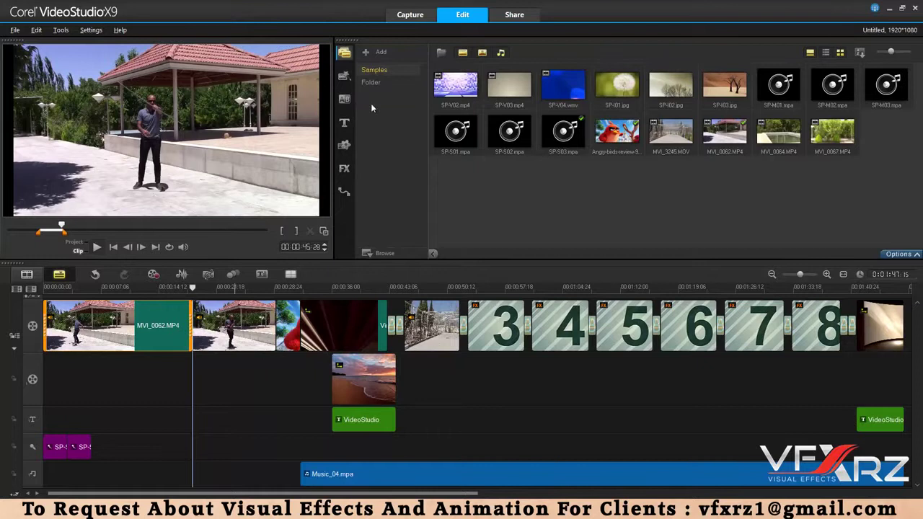
Browse the transition library, play the Cross Zoom preview and look at the Flap A transition.
{"action": "left_click", "coordinate": [344, 101]}
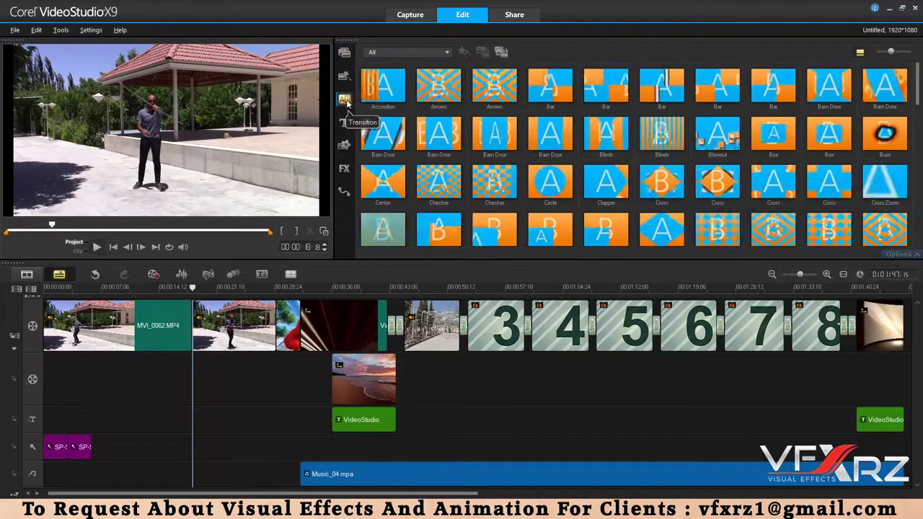
{"action": "scroll", "coordinate": [621, 161], "scroll_direction": "down", "scroll_amount": 2}
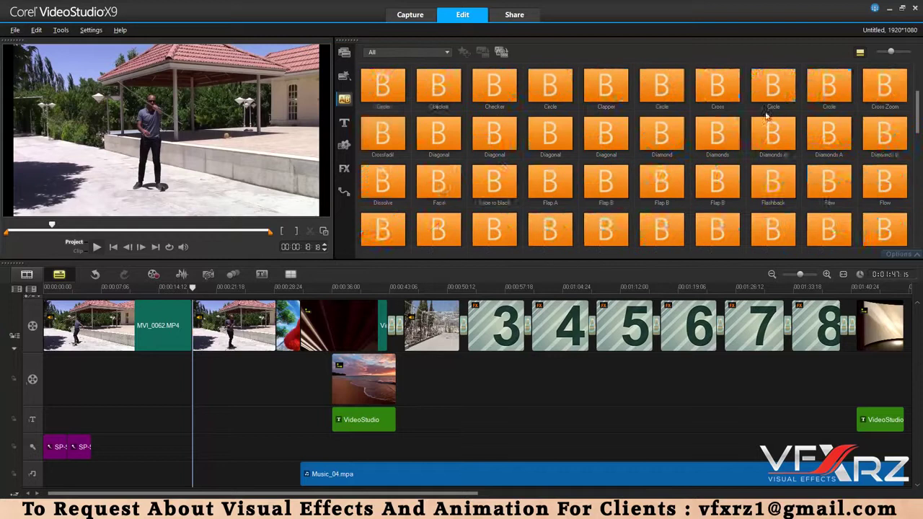
{"action": "left_click", "coordinate": [876, 91]}
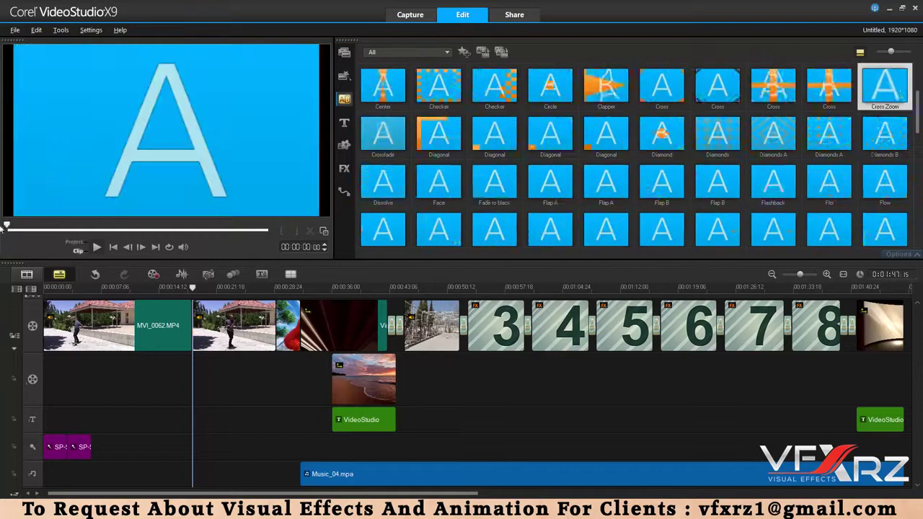
{"action": "left_click", "coordinate": [96, 247]}
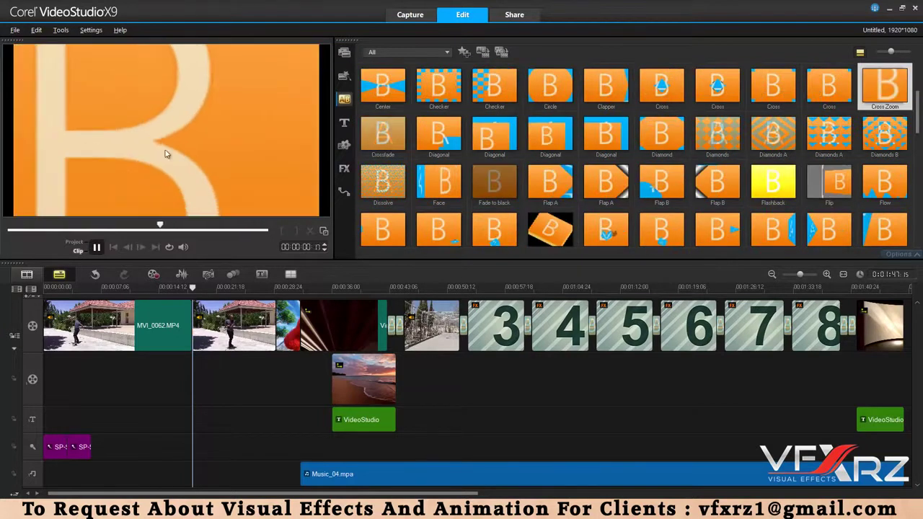
{"action": "left_click", "coordinate": [608, 201]}
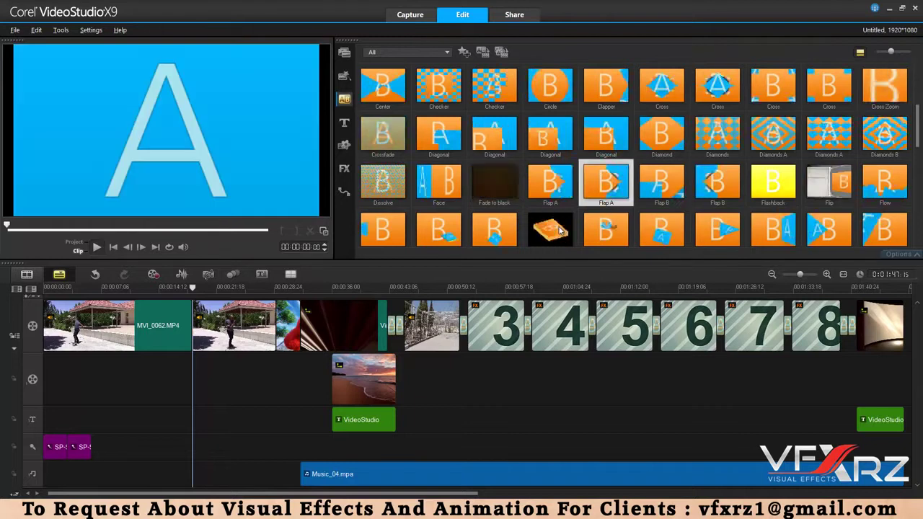
{"action": "left_click", "coordinate": [558, 229]}
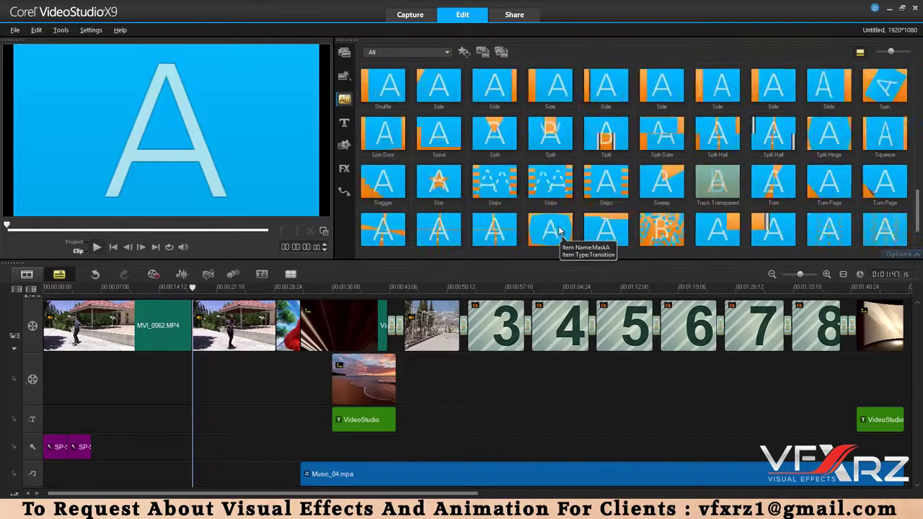
{"action": "scroll", "coordinate": [558, 225], "scroll_direction": "down", "scroll_amount": 5}
{"action": "scroll", "coordinate": [556, 226], "scroll_direction": "up", "scroll_amount": 15}
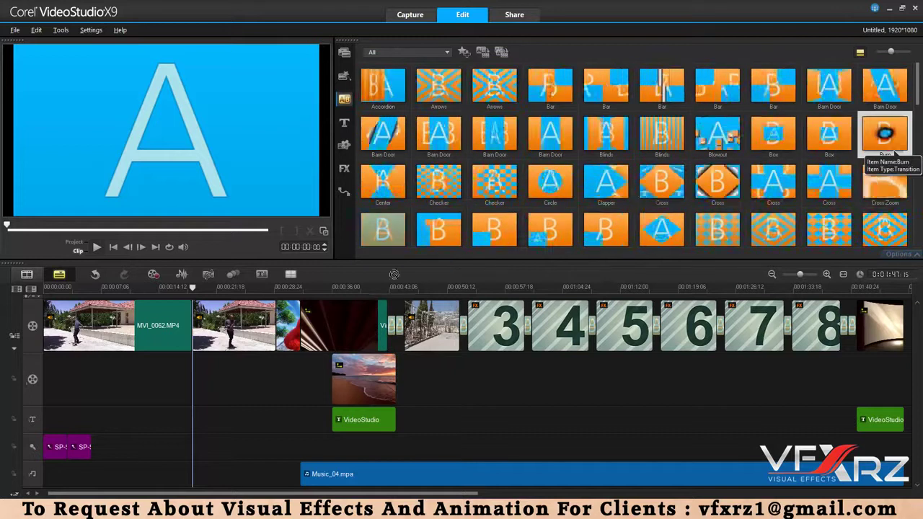
Add the Burn transition between the two MVI_0062.MP4 clips, play the project across it and scrub back over it.
{"action": "mouse_move", "coordinate": [894, 137]}
{"action": "left_mouse_down"}
{"action": "mouse_move", "coordinate": [197, 326]}
{"action": "mouse_move", "coordinate": [209, 352]}
{"action": "mouse_move", "coordinate": [232, 329]}
{"action": "left_mouse_up"}
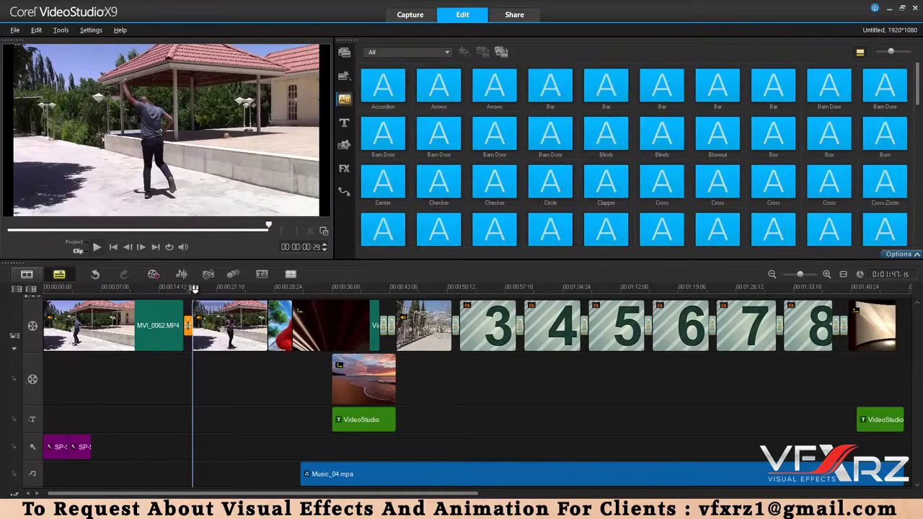
{"action": "left_click_drag", "start_coordinate": [167, 295], "coordinate": [171, 295]}
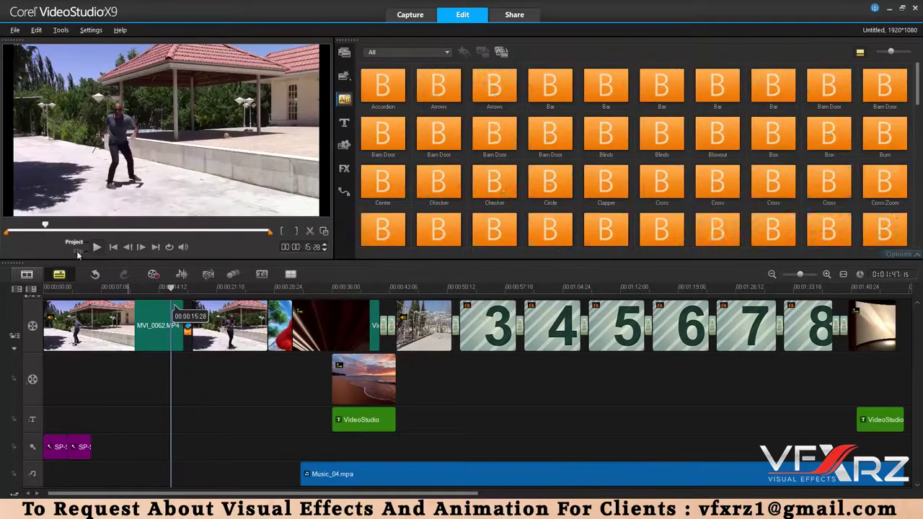
{"action": "left_click", "coordinate": [97, 248]}
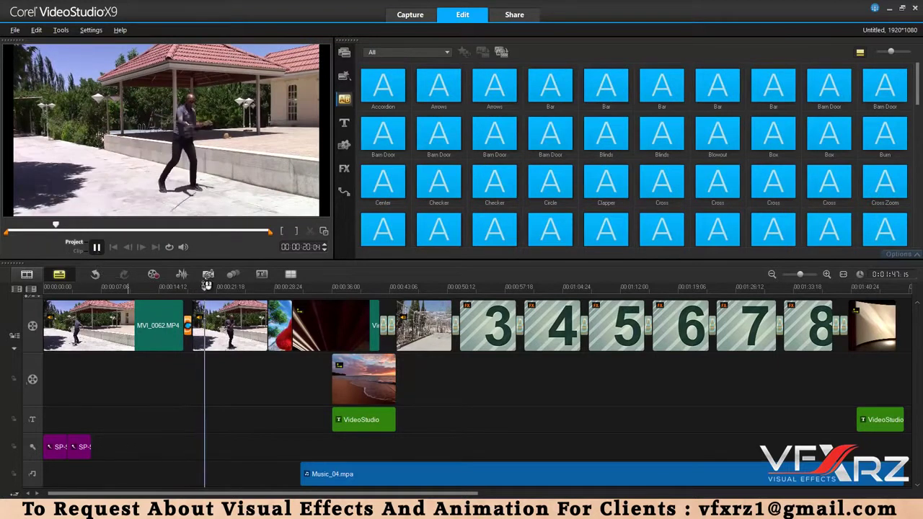
{"action": "left_click", "coordinate": [185, 289]}
{"action": "left_click_drag", "start_coordinate": [185, 288], "coordinate": [178, 288]}
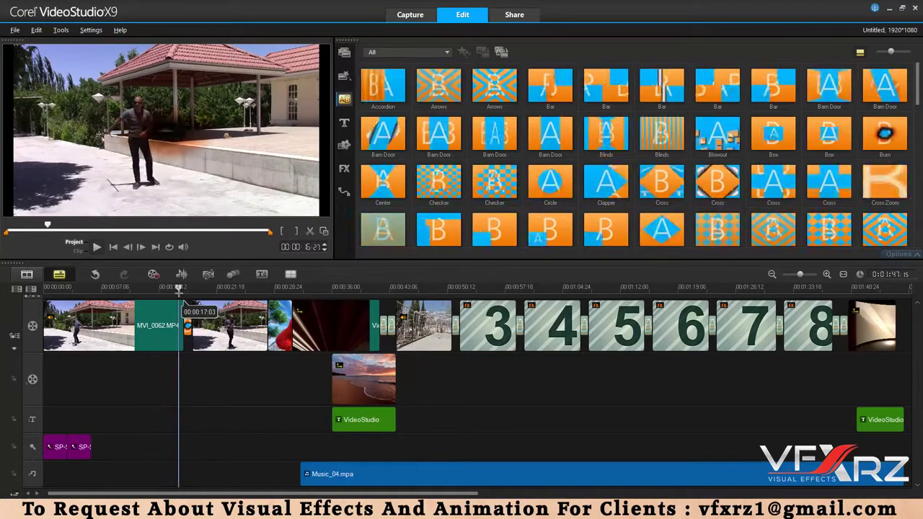
Replace the transition between the two MVI_0062.MP4 clips with Blinds and play the project across it.
{"action": "left_click", "coordinate": [660, 133]}
{"action": "left_click_drag", "start_coordinate": [662, 137], "coordinate": [292, 325]}
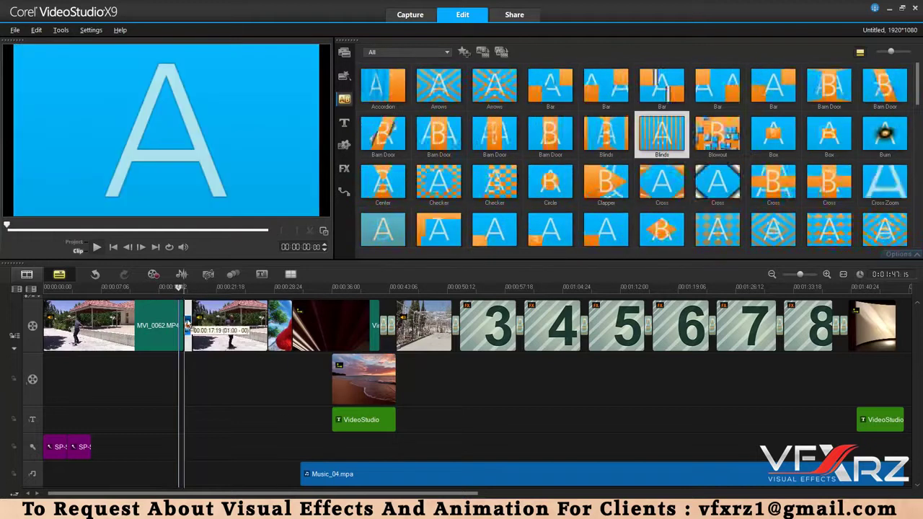
{"action": "left_click", "coordinate": [185, 287]}
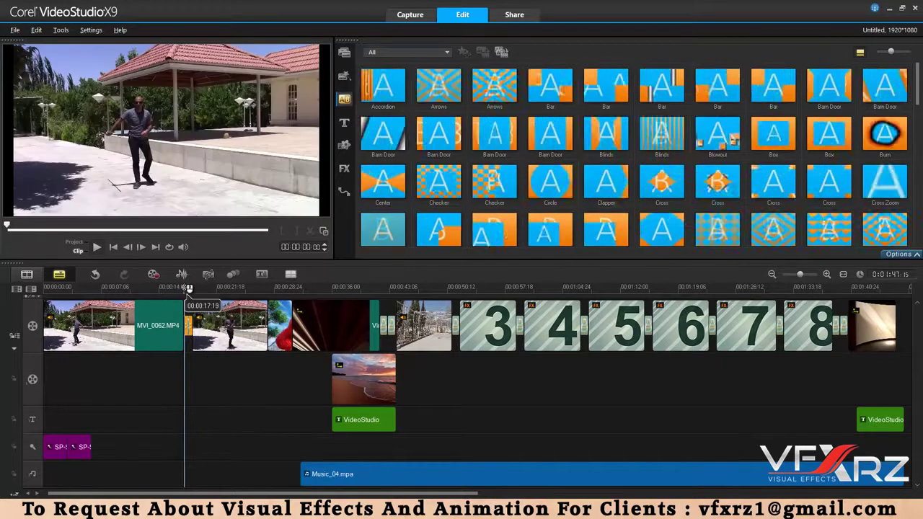
{"action": "left_click_drag", "start_coordinate": [187, 288], "coordinate": [160, 288]}
{"action": "left_click", "coordinate": [98, 249]}
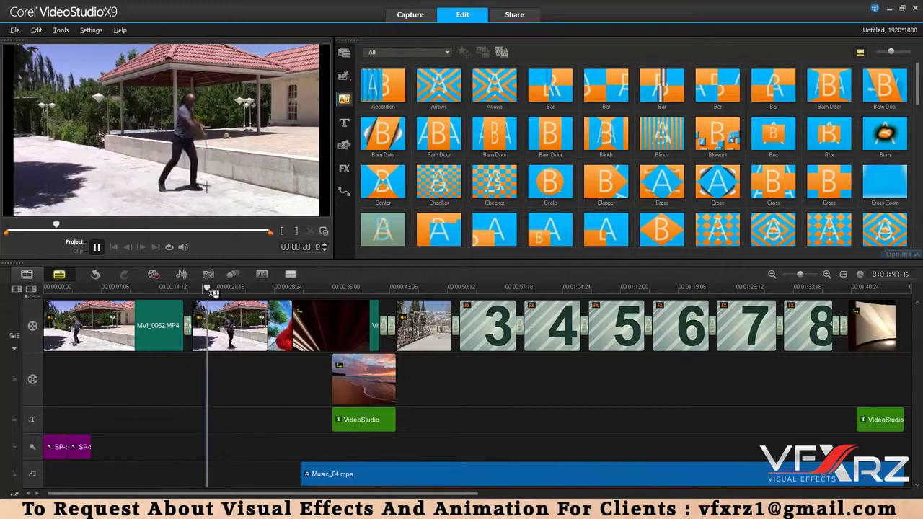
{"action": "left_click", "coordinate": [180, 288]}
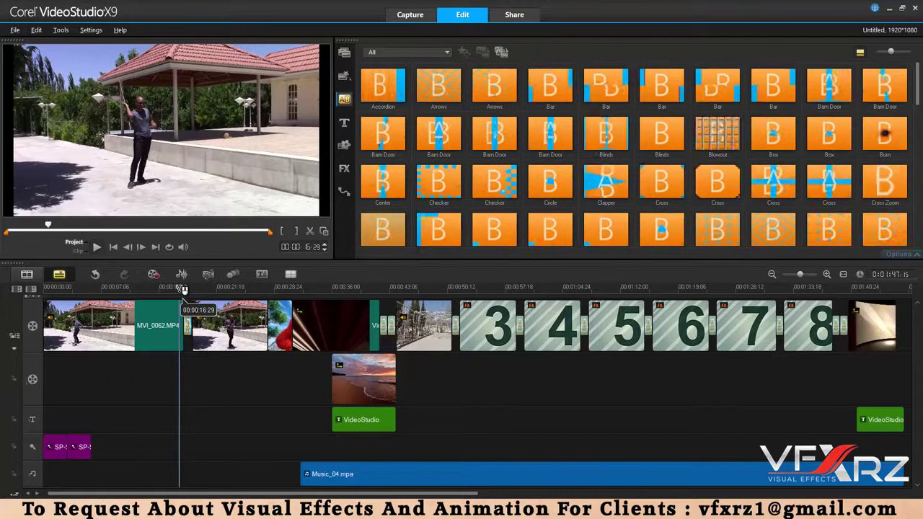
Preview title presets and add the multicoloured Lorem ipsum title to the title track just before the Blinds transition.
{"action": "left_click", "coordinate": [344, 124]}
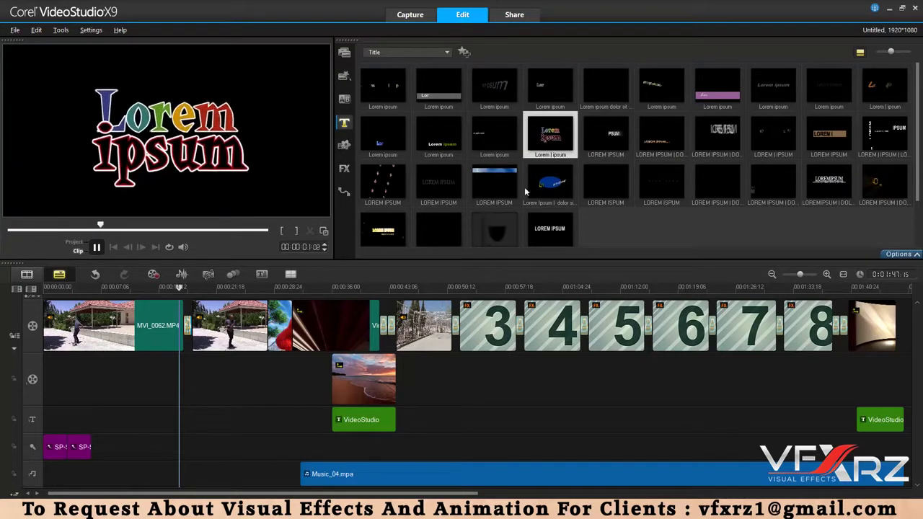
{"action": "left_click", "coordinate": [588, 138]}
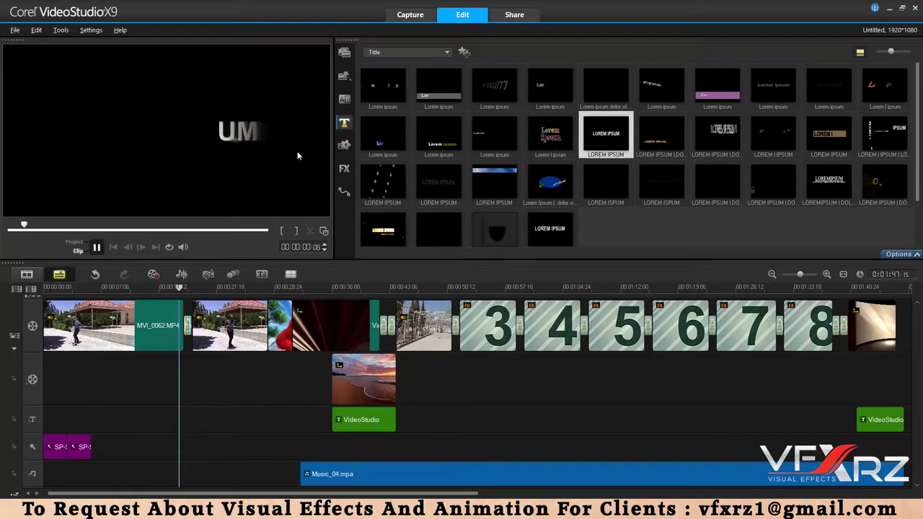
{"action": "key", "text": "Left"}
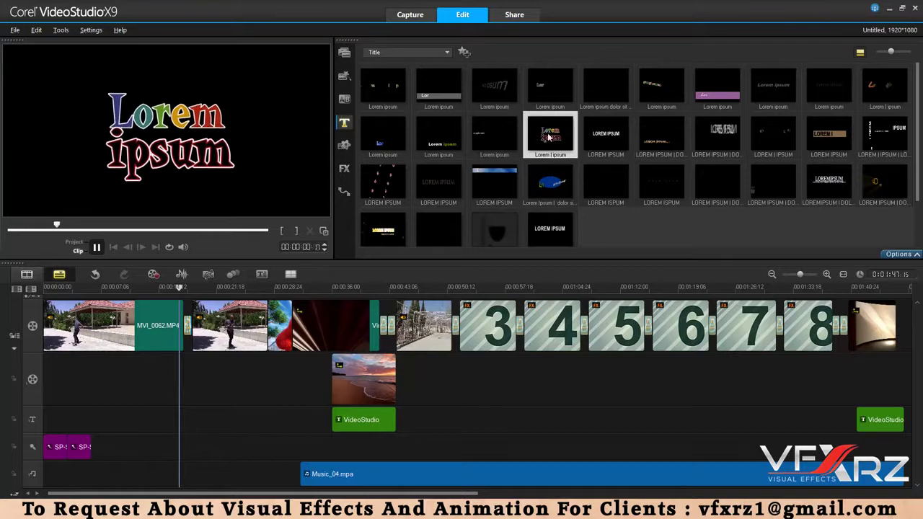
{"action": "left_click_drag", "start_coordinate": [550, 137], "coordinate": [178, 422]}
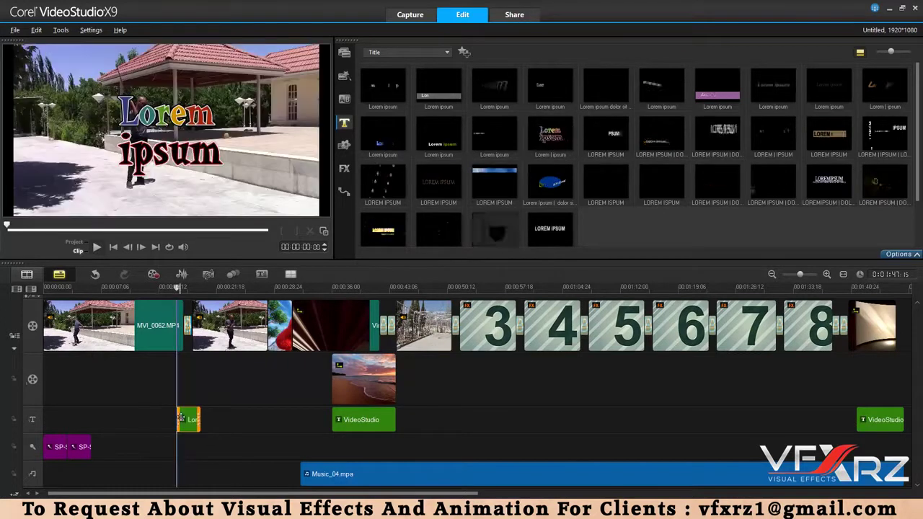
Change the new title's text from Lorem to VFX on the first line and from ipsum to RZ on the second.
{"action": "left_click", "coordinate": [208, 131]}
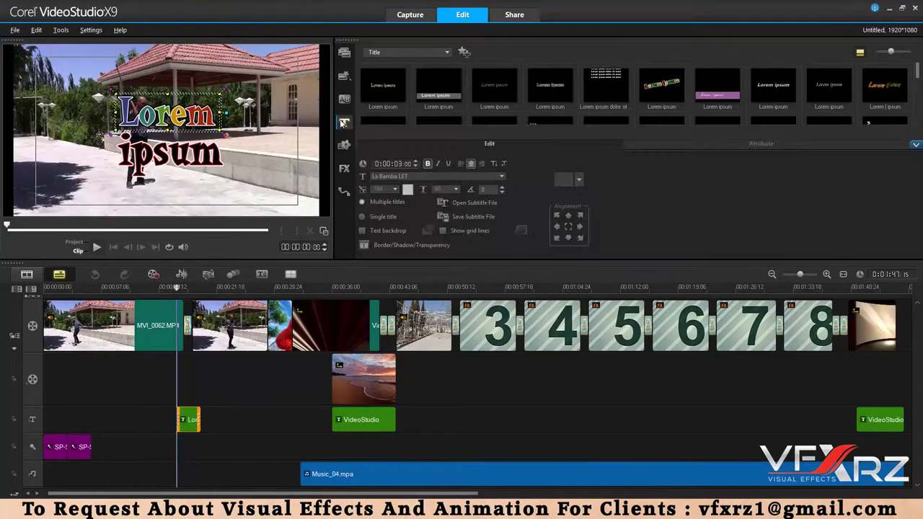
{"action": "double_click", "coordinate": [179, 119]}
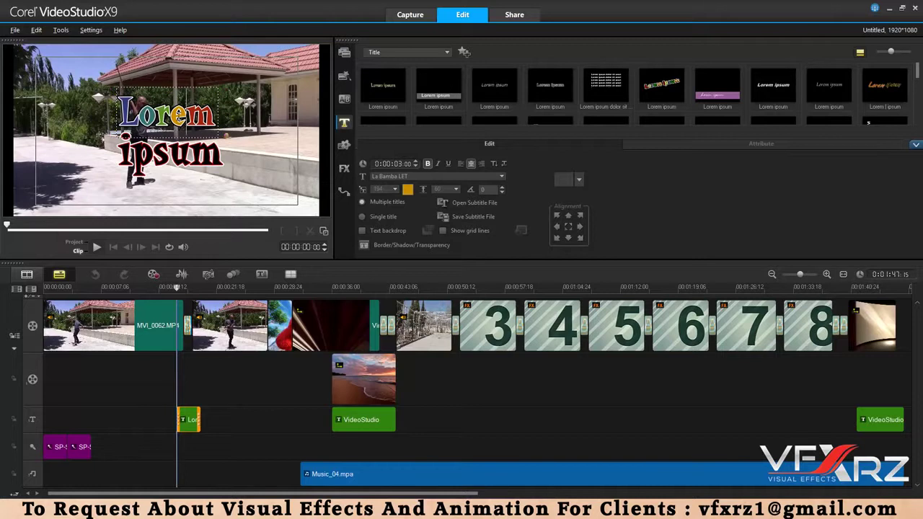
{"action": "left_click_drag", "start_coordinate": [216, 115], "coordinate": [100, 119]}
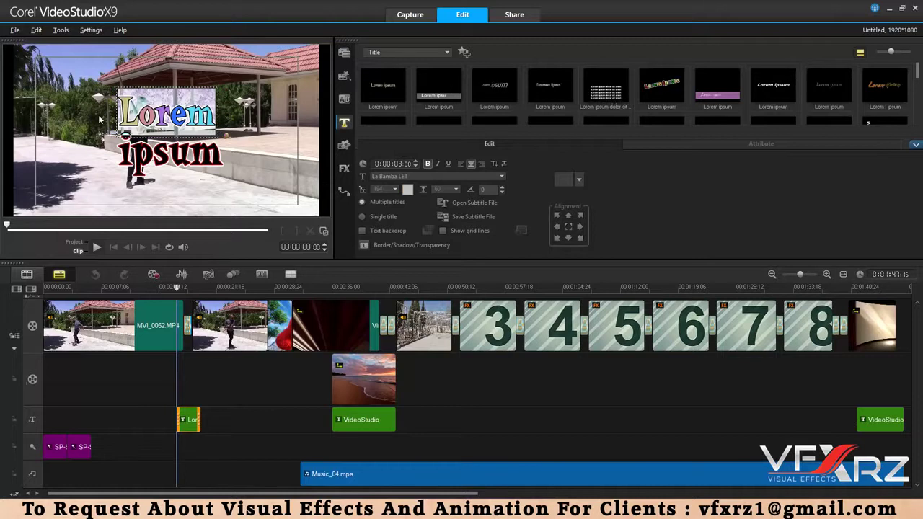
{"action": "type", "text": "VFX"}
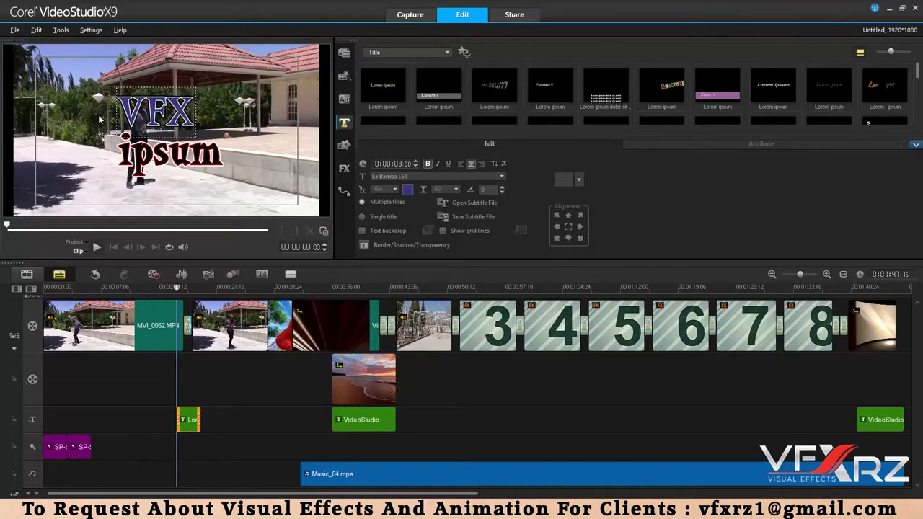
{"action": "left_click", "coordinate": [209, 156]}
{"action": "left_click", "coordinate": [217, 158]}
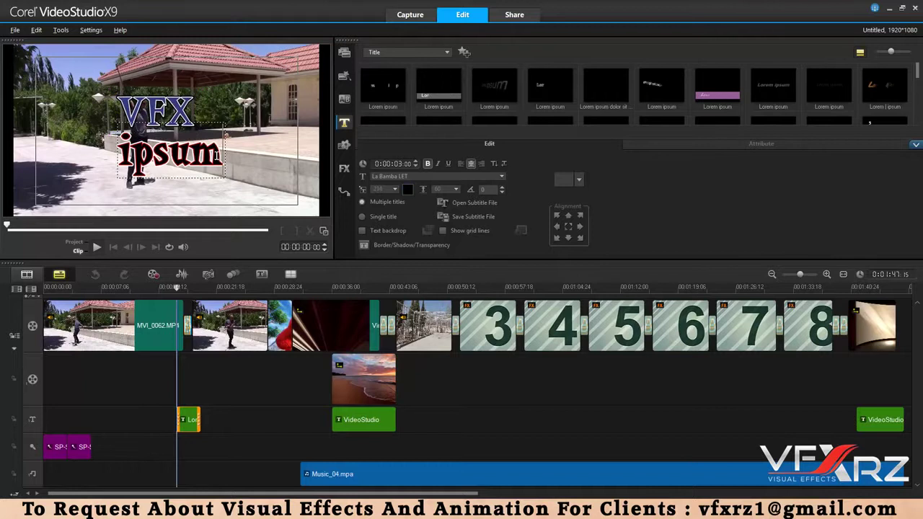
{"action": "double_click", "coordinate": [217, 158]}
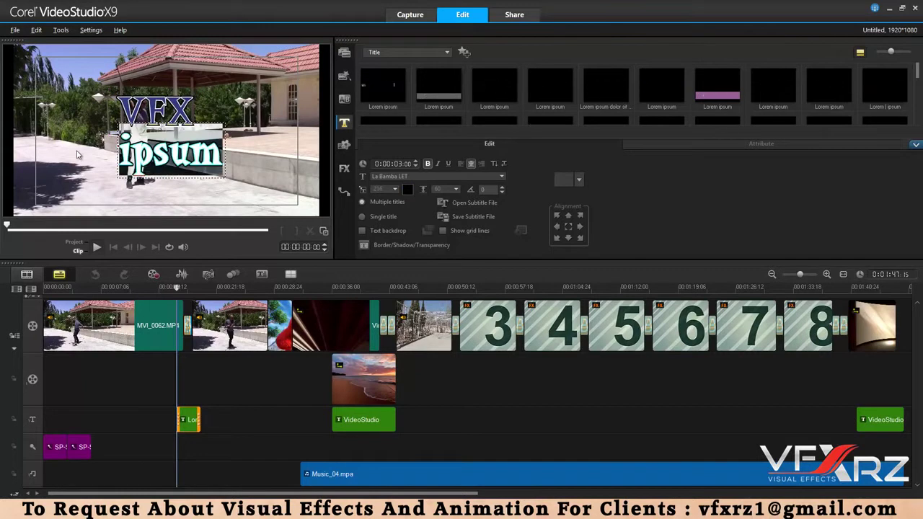
{"action": "type", "text": "RZ"}
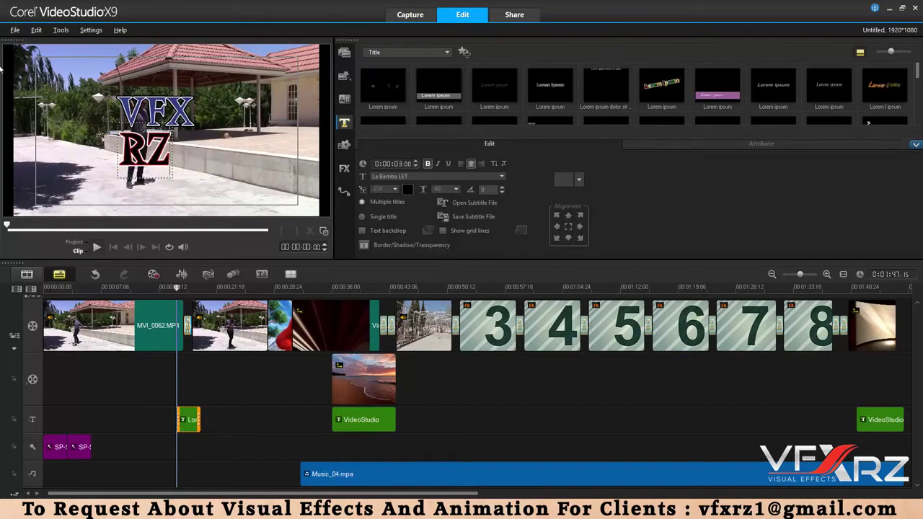
Play the project from just before the VFX RZ title and scrub over the title to check its animation.
{"action": "left_click_drag", "start_coordinate": [177, 288], "coordinate": [170, 289]}
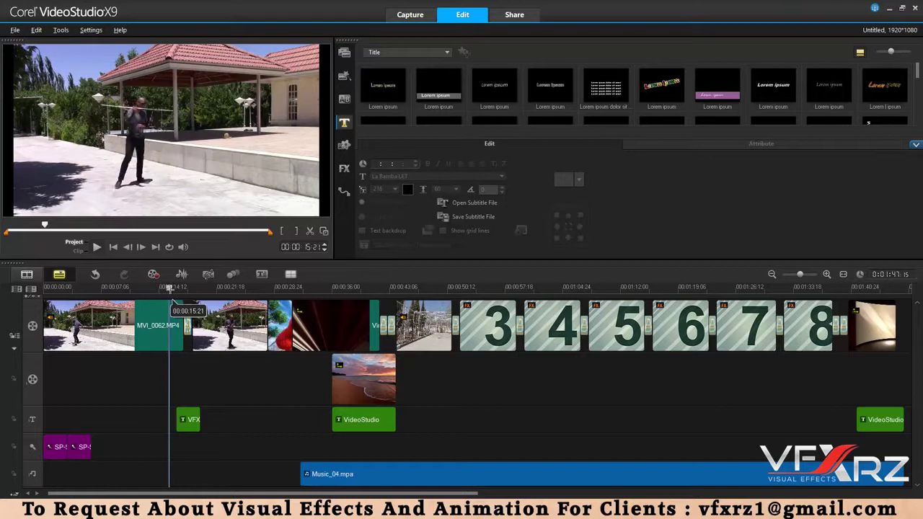
{"action": "left_click", "coordinate": [96, 246]}
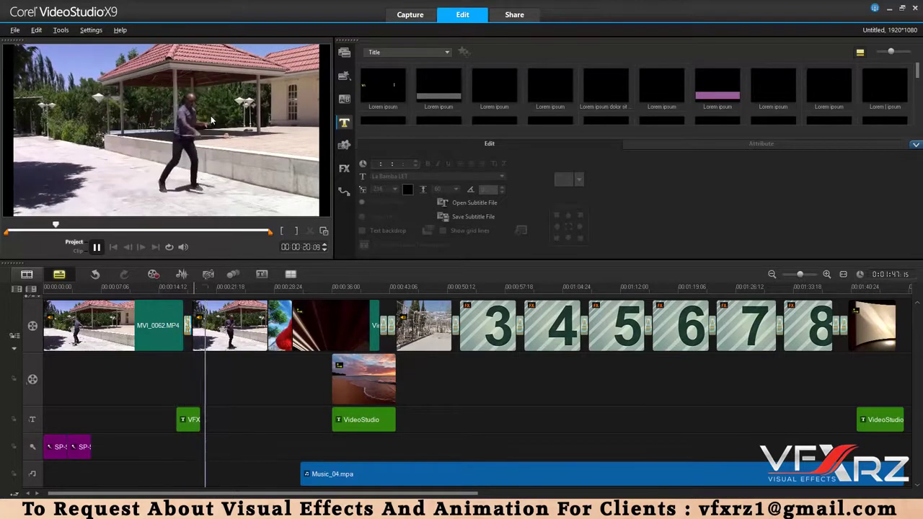
{"action": "left_click", "coordinate": [180, 290]}
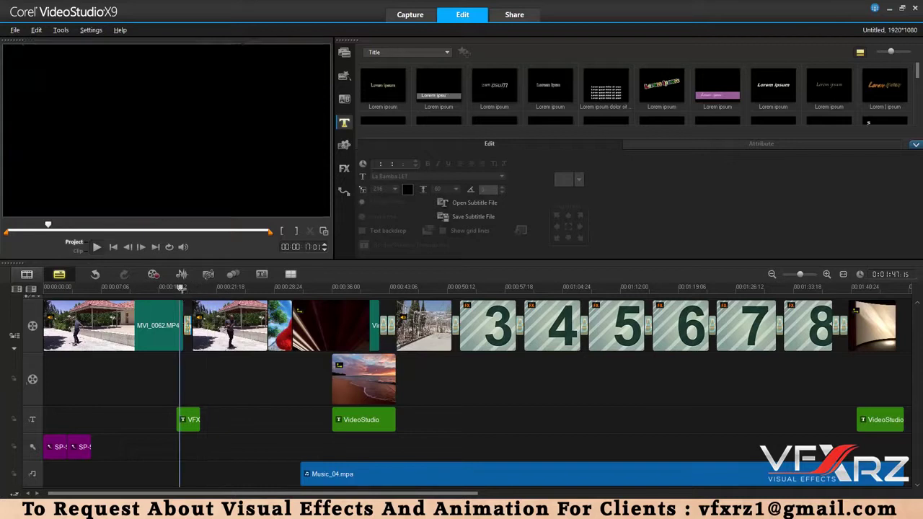
{"action": "left_click", "coordinate": [190, 288]}
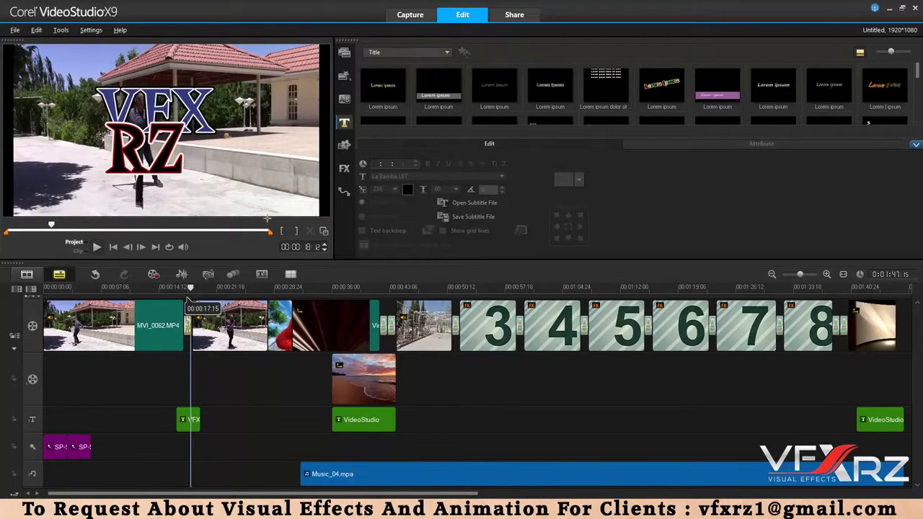
Open the VFX RZ title for editing, select its VFX text, and look through the font, font size and colour options.
{"action": "left_click", "coordinate": [344, 126]}
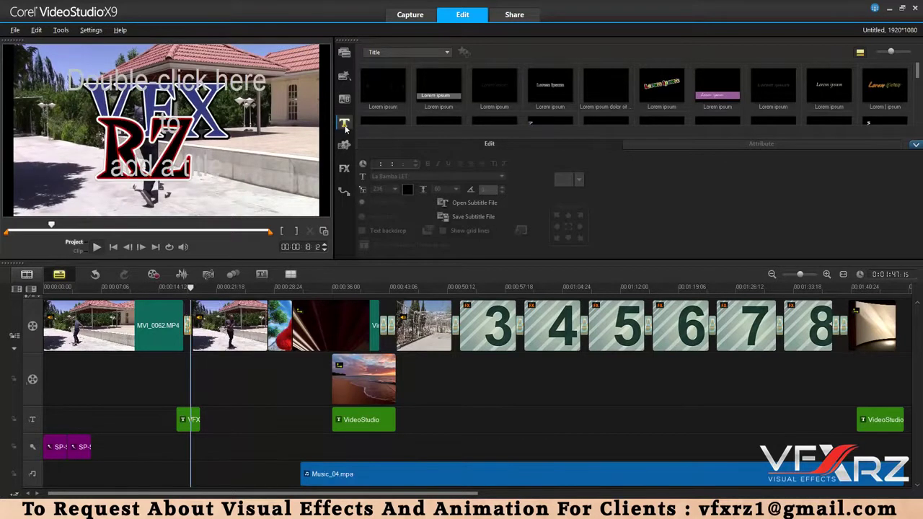
{"action": "left_click", "coordinate": [186, 419]}
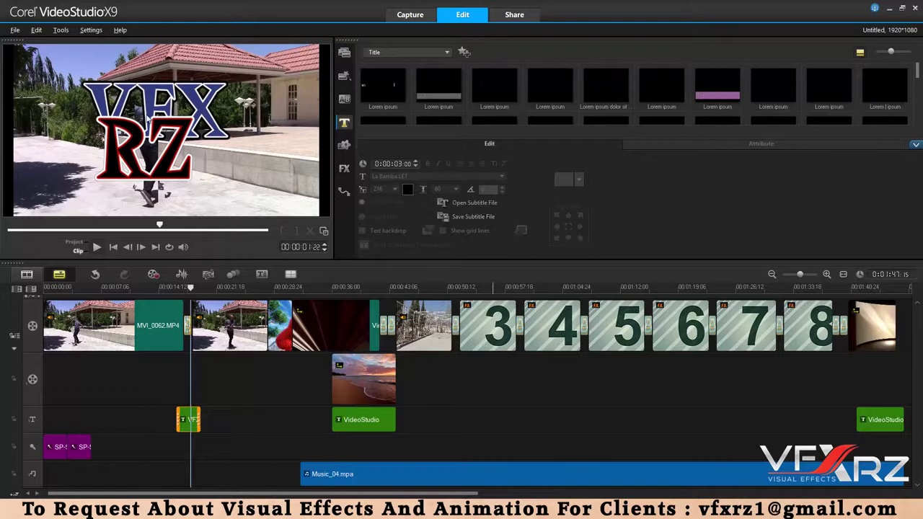
{"action": "double_click", "coordinate": [191, 419]}
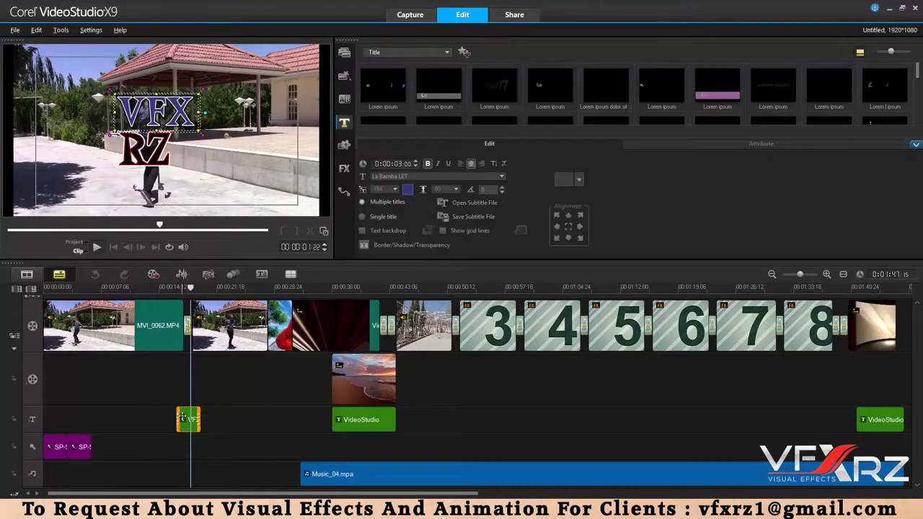
{"action": "left_click", "coordinate": [144, 151]}
{"action": "left_click", "coordinate": [154, 121]}
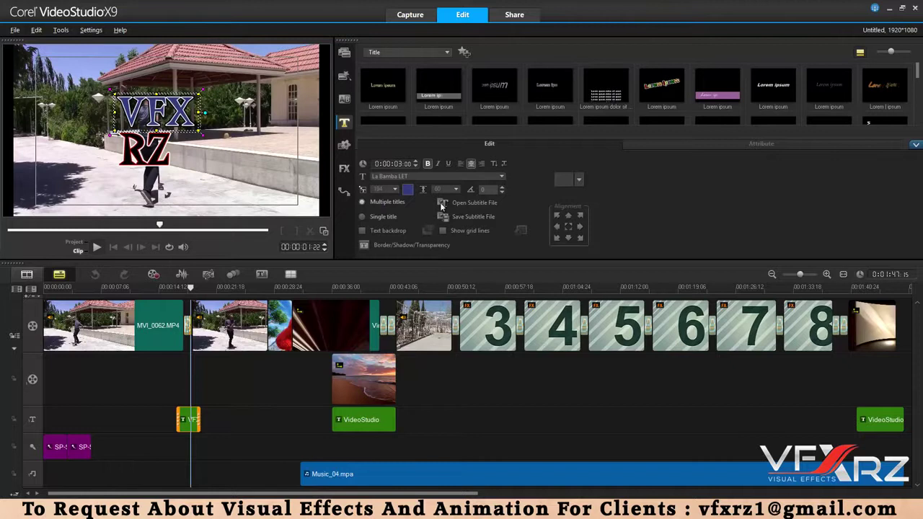
{"action": "left_click", "coordinate": [425, 176]}
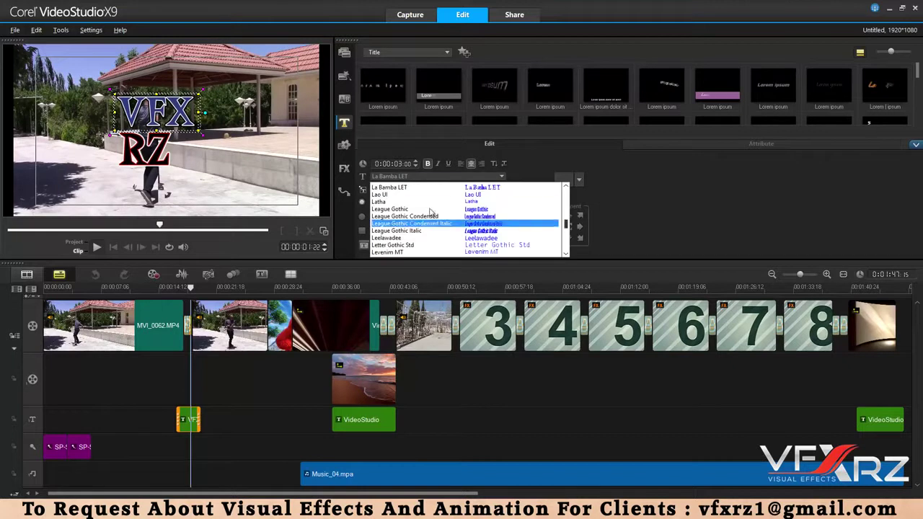
{"action": "left_click", "coordinate": [690, 206]}
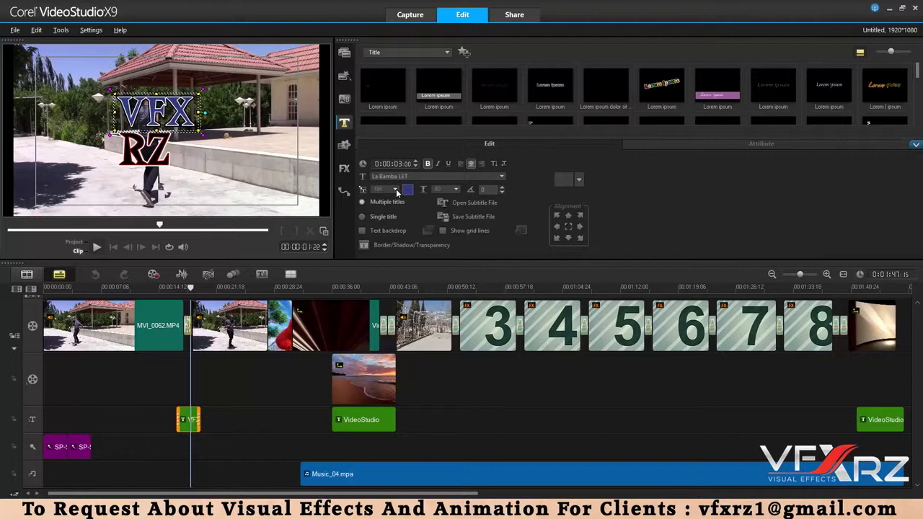
{"action": "left_click", "coordinate": [395, 190]}
{"action": "left_click", "coordinate": [643, 174]}
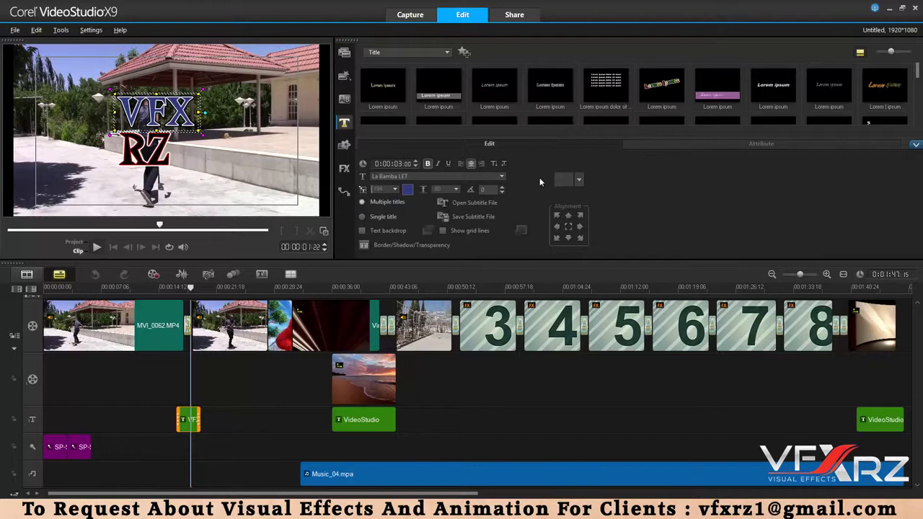
{"action": "left_click", "coordinate": [408, 189]}
{"action": "left_click", "coordinate": [727, 183]}
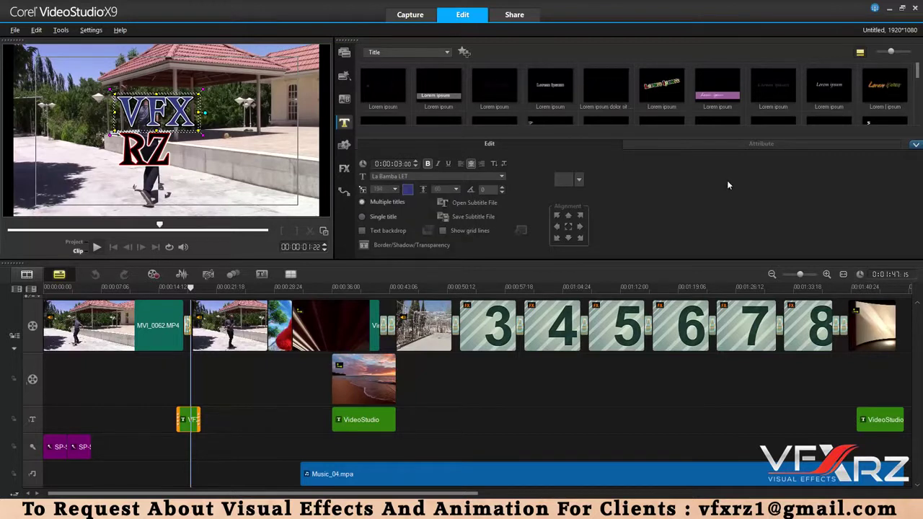
Apply an extruded shadow to the VFX text of the title.
{"action": "left_click", "coordinate": [385, 246]}
{"action": "left_click_drag", "start_coordinate": [405, 255], "coordinate": [436, 115]}
{"action": "left_click", "coordinate": [431, 131]}
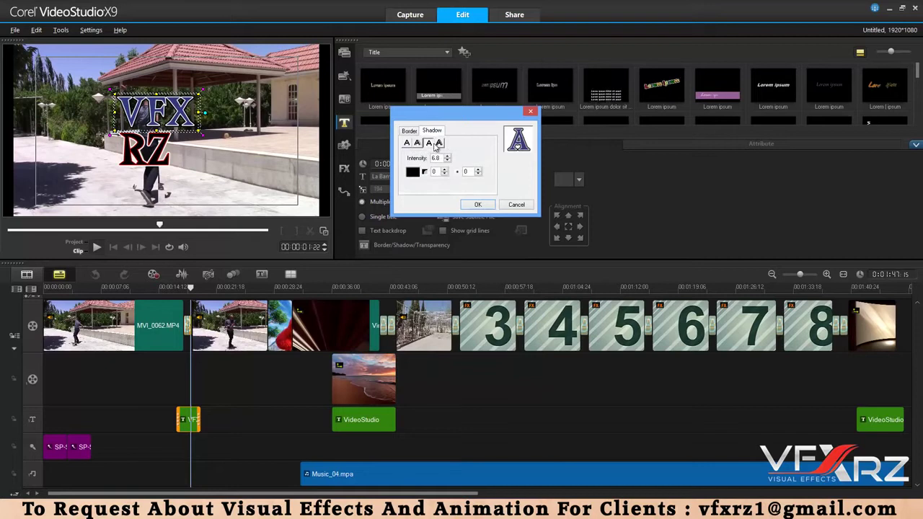
{"action": "left_click", "coordinate": [438, 143]}
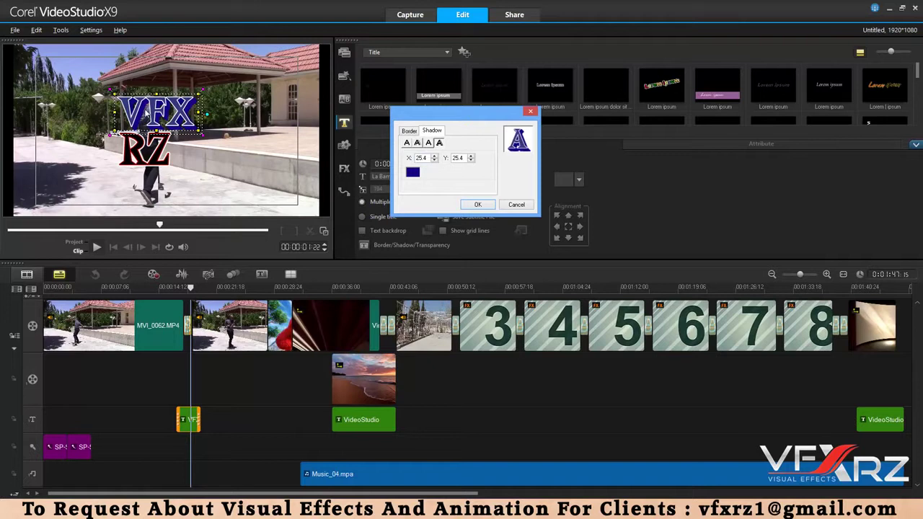
Set the line colour of the VFX text's outer stroke border to red and apply the border and shadow settings.
{"action": "left_click", "coordinate": [410, 132]}
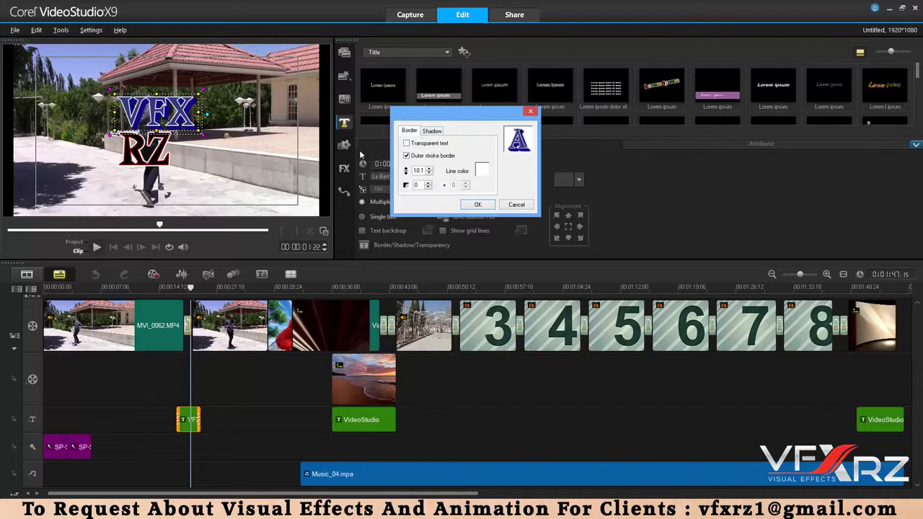
{"action": "left_click", "coordinate": [482, 171]}
{"action": "left_click", "coordinate": [485, 193]}
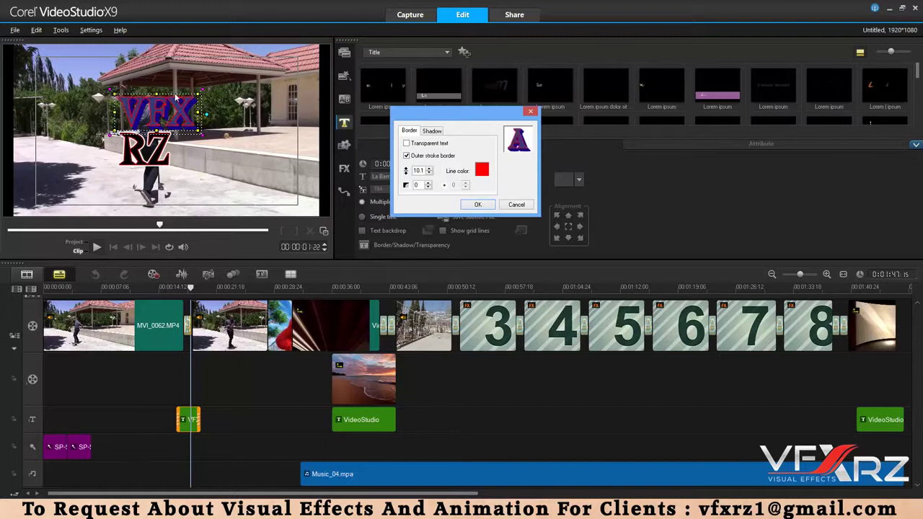
{"action": "left_click", "coordinate": [478, 206]}
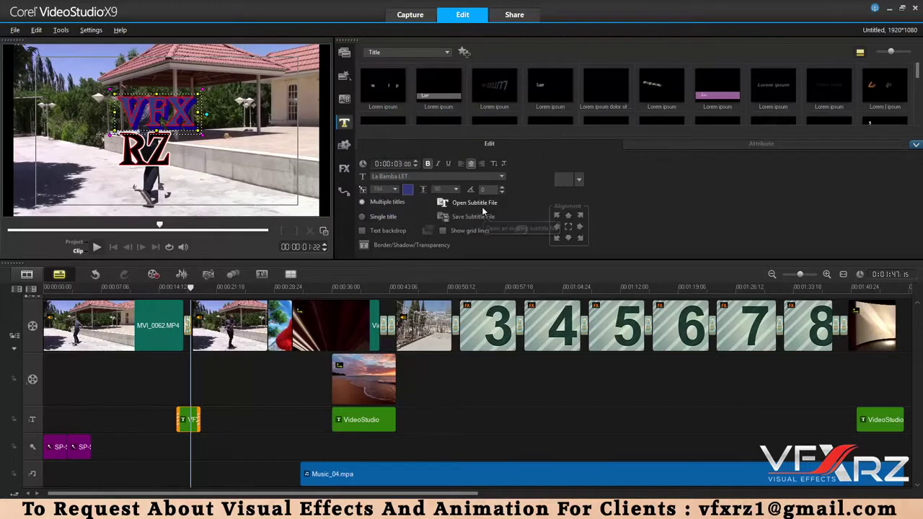
Try several alignments for the VFX text, place it at the top centre of the frame, and scrub back to check the title.
{"action": "left_click", "coordinate": [580, 226]}
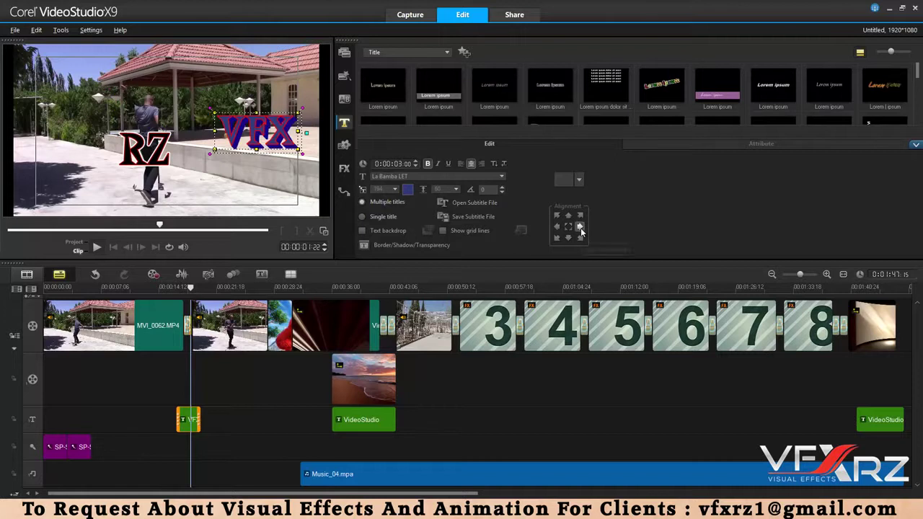
{"action": "left_click", "coordinate": [556, 226]}
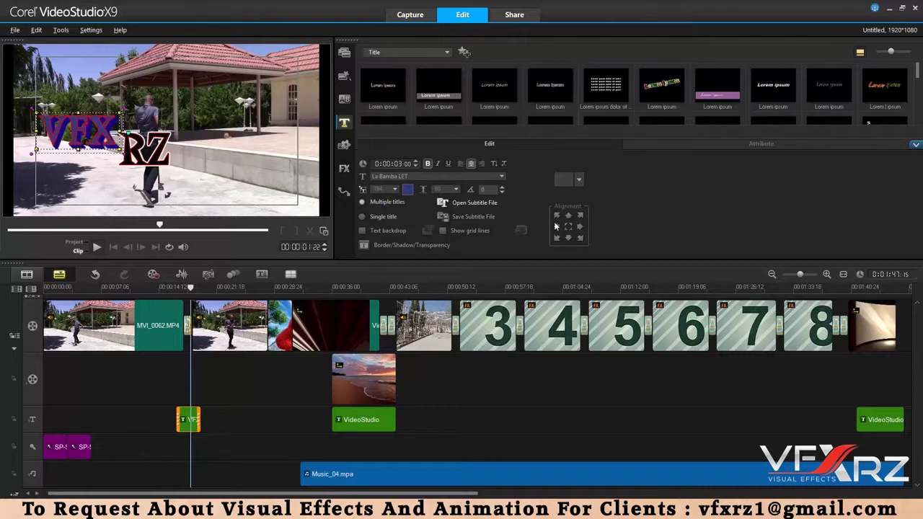
{"action": "left_click", "coordinate": [558, 239]}
{"action": "left_click", "coordinate": [580, 238]}
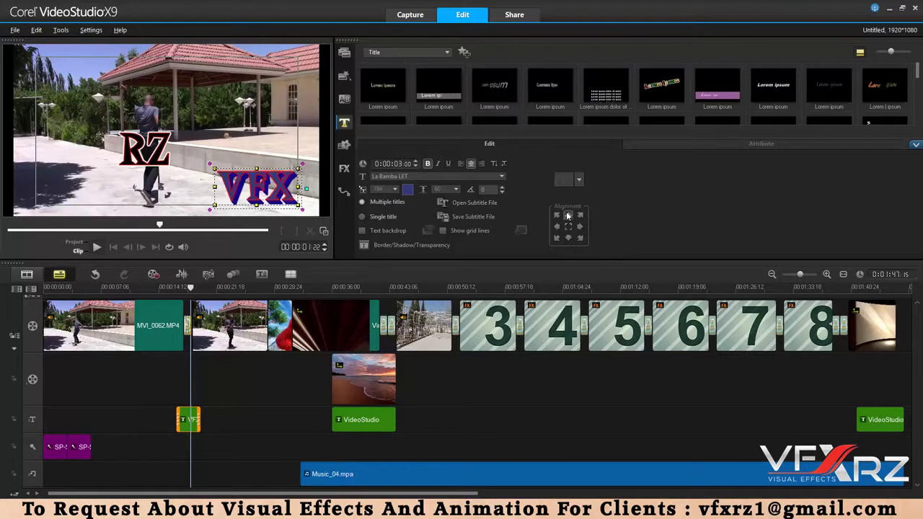
{"action": "left_click", "coordinate": [568, 215]}
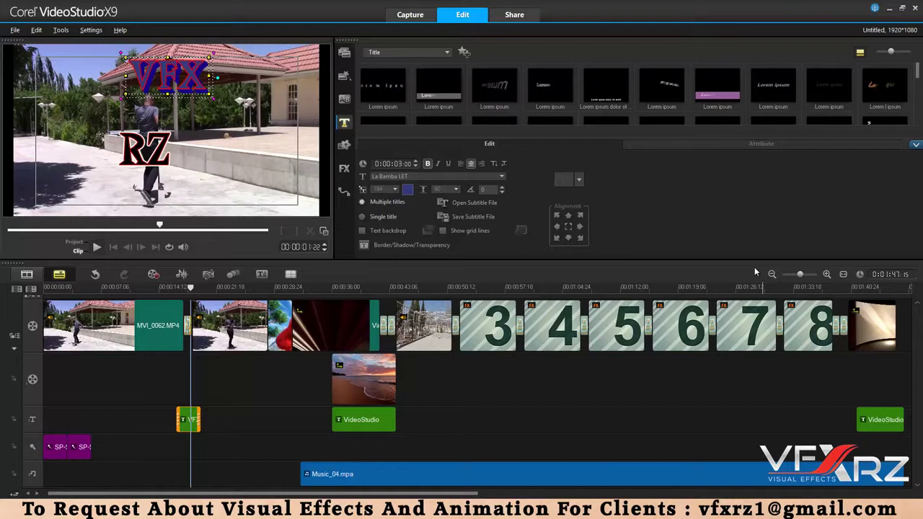
{"action": "left_click_drag", "start_coordinate": [191, 290], "coordinate": [183, 289]}
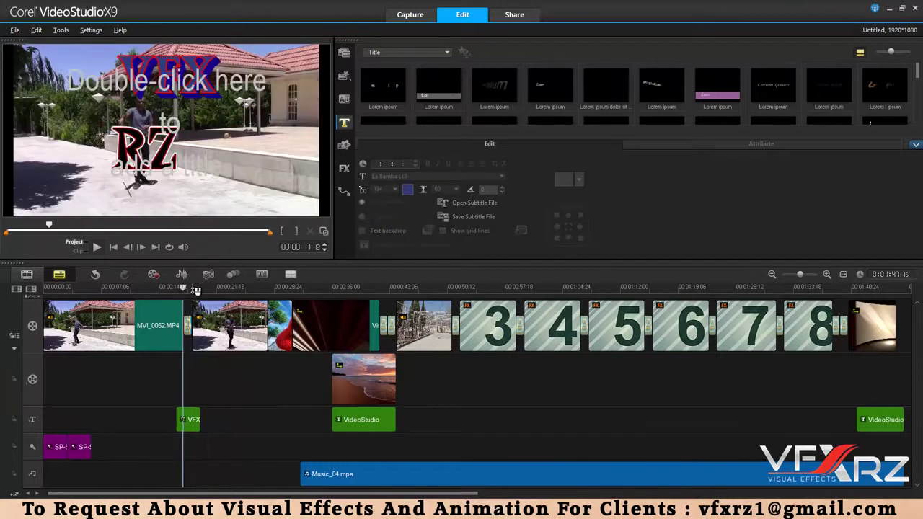
Browse the Color Pattern graphics and preview the patterns from CP-A01.jpg to CP-A05.jpg.
{"action": "left_click", "coordinate": [344, 147]}
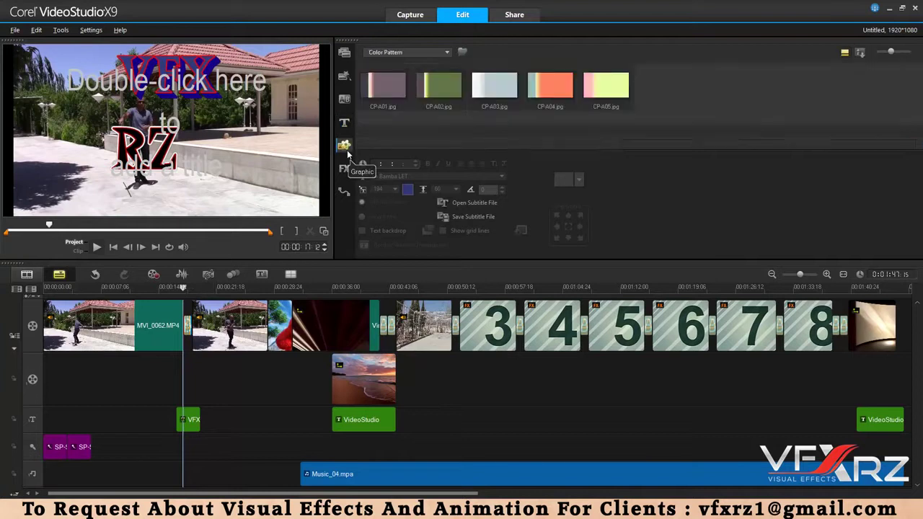
{"action": "left_click", "coordinate": [393, 96]}
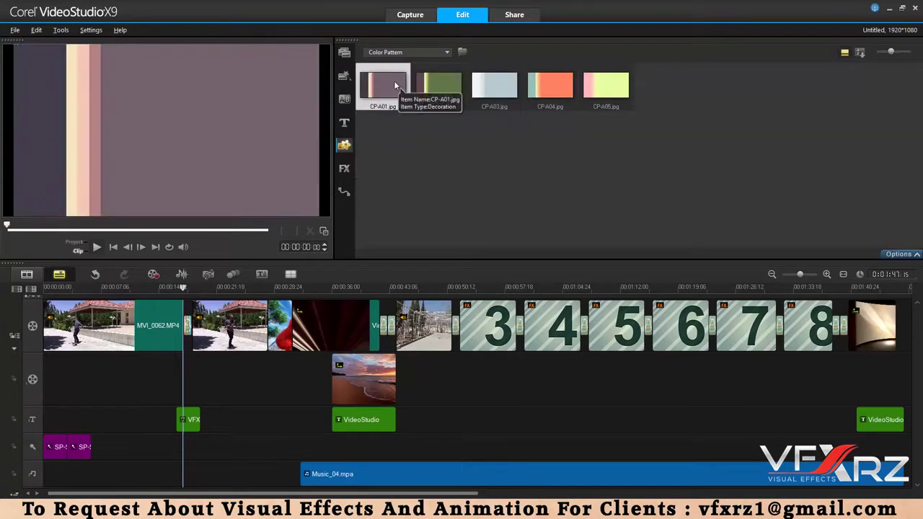
{"action": "left_click", "coordinate": [441, 96]}
{"action": "left_click", "coordinate": [384, 89]}
{"action": "left_click", "coordinate": [439, 84]}
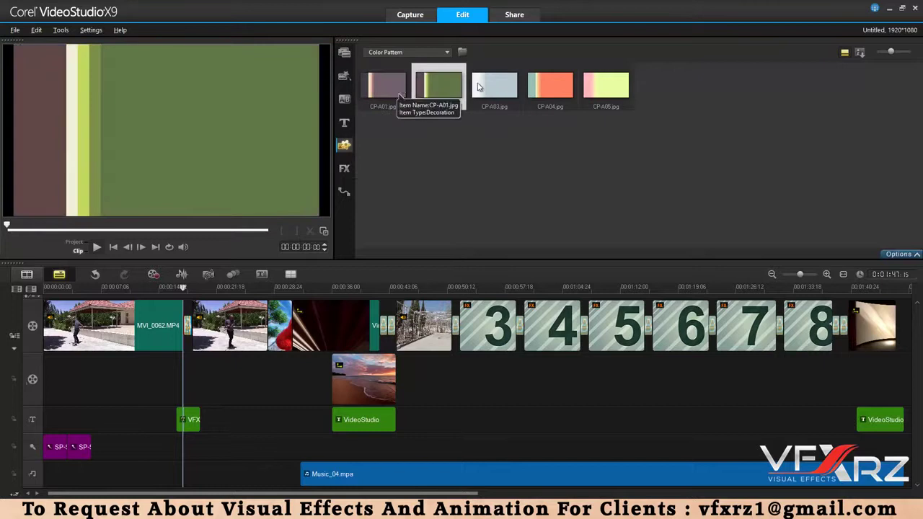
{"action": "left_click", "coordinate": [494, 83]}
{"action": "left_click", "coordinate": [564, 82]}
{"action": "left_click", "coordinate": [616, 90]}
Add CP-A01.jpg to the overlay track directly above the VFX RZ title and move the playhead to its start.
{"action": "left_click", "coordinate": [384, 86]}
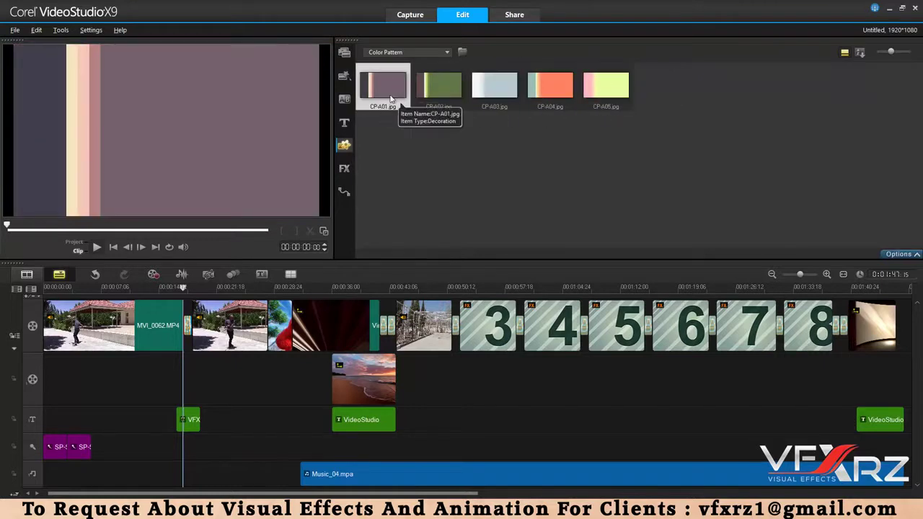
{"action": "left_click_drag", "start_coordinate": [393, 92], "coordinate": [181, 374]}
{"action": "left_click", "coordinate": [178, 289]}
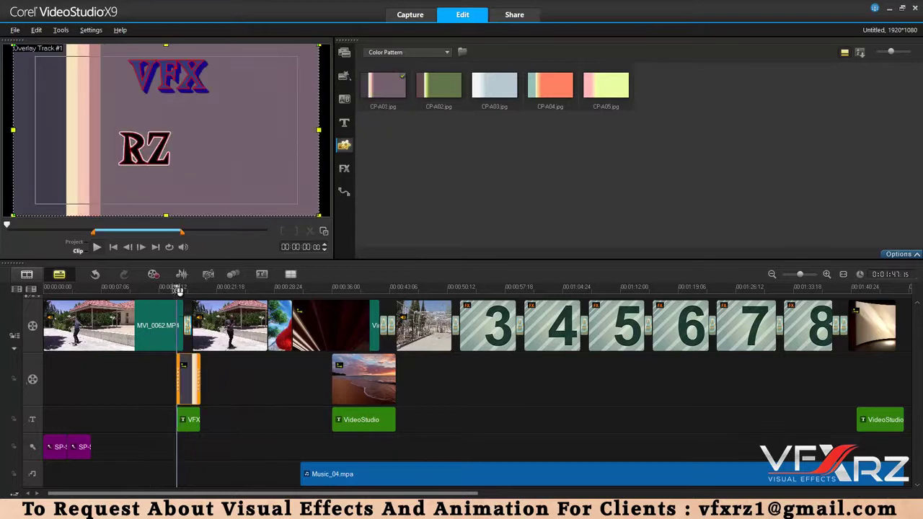
Preview several solid colours in the Color graphics and add the black (0,0,0) one to the overlay track before the CP-A01.jpg clip.
{"action": "left_click", "coordinate": [454, 90]}
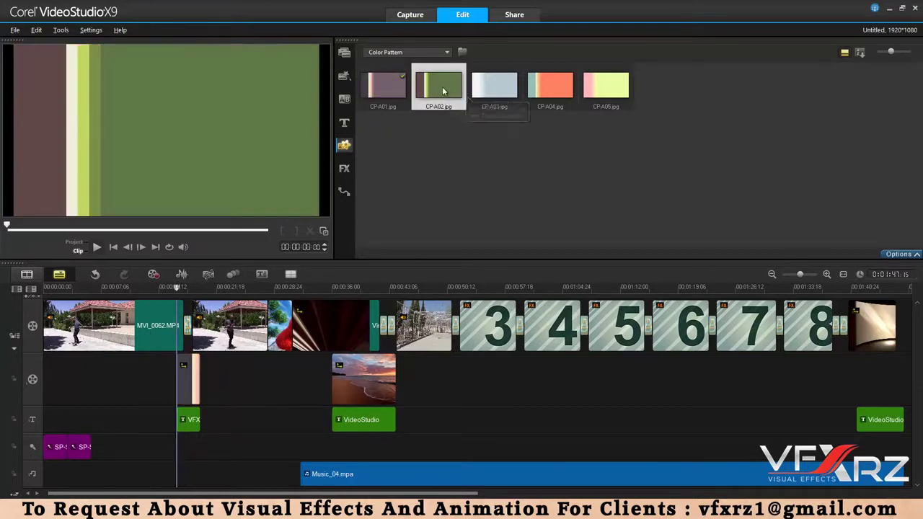
{"action": "left_click", "coordinate": [423, 56]}
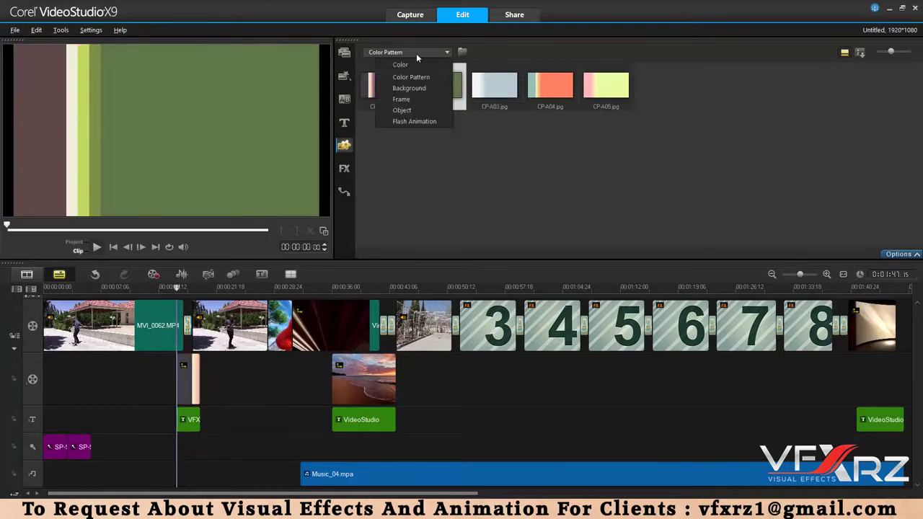
{"action": "left_click", "coordinate": [417, 65]}
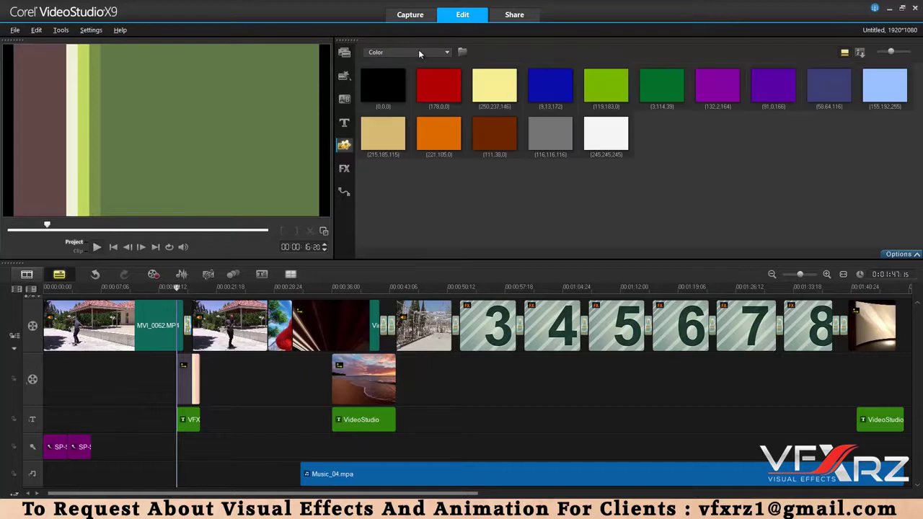
{"action": "left_click", "coordinate": [718, 87]}
{"action": "left_click", "coordinate": [772, 87]}
{"action": "left_click", "coordinate": [829, 87]}
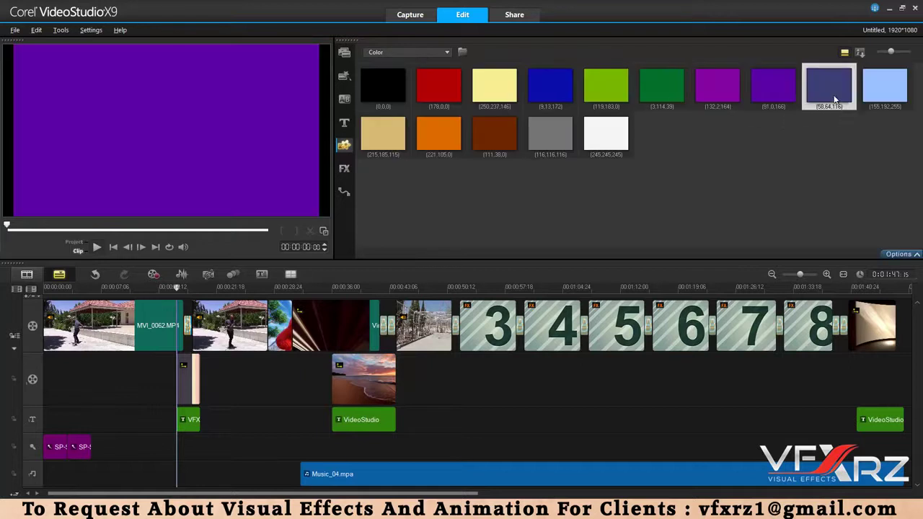
{"action": "left_click", "coordinate": [371, 83]}
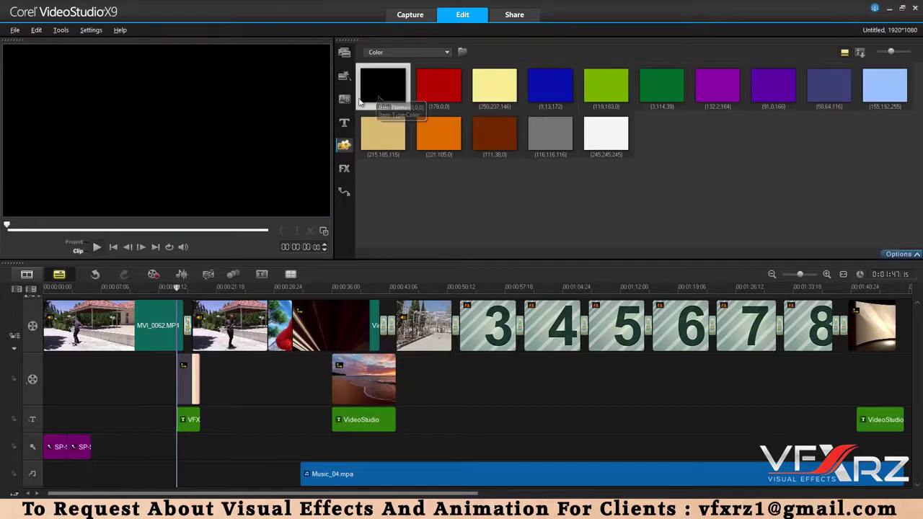
{"action": "left_click_drag", "start_coordinate": [387, 108], "coordinate": [134, 379]}
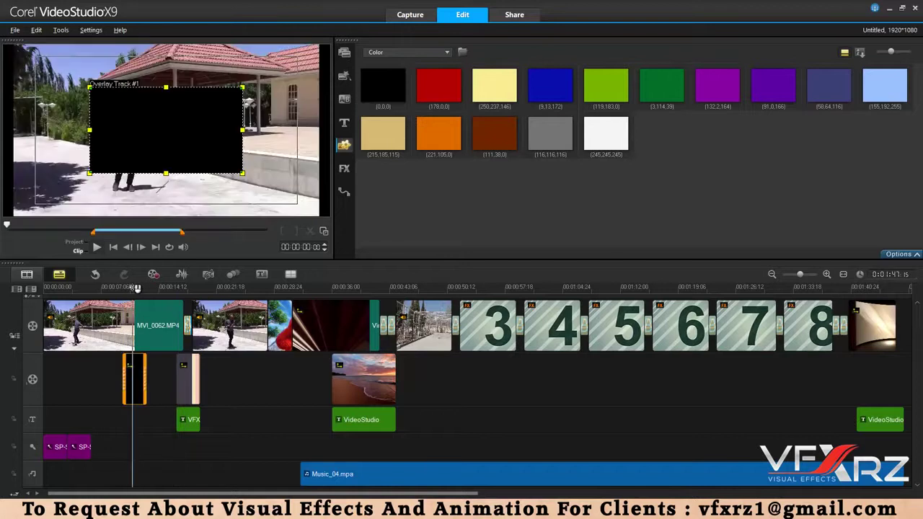
Enlarge the black overlay in the preview and shift it slightly upward over the video.
{"action": "left_click", "coordinate": [121, 100]}
{"action": "left_click", "coordinate": [97, 112]}
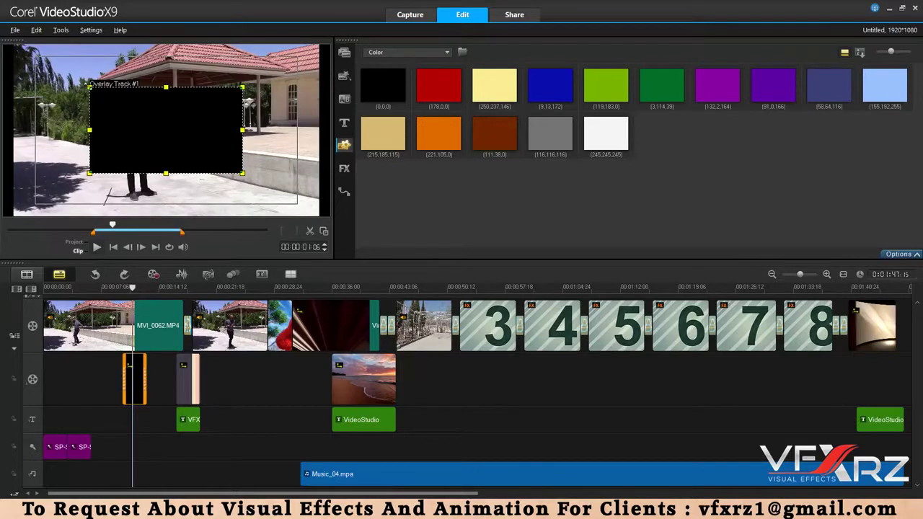
{"action": "left_click_drag", "start_coordinate": [90, 87], "coordinate": [55, 70]}
{"action": "left_click_drag", "start_coordinate": [139, 141], "coordinate": [139, 121]}
Browse the Color Pattern, Background and Frame graphics, previewing several backgrounds and the frame FR-C04.png.
{"action": "left_click", "coordinate": [403, 53]}
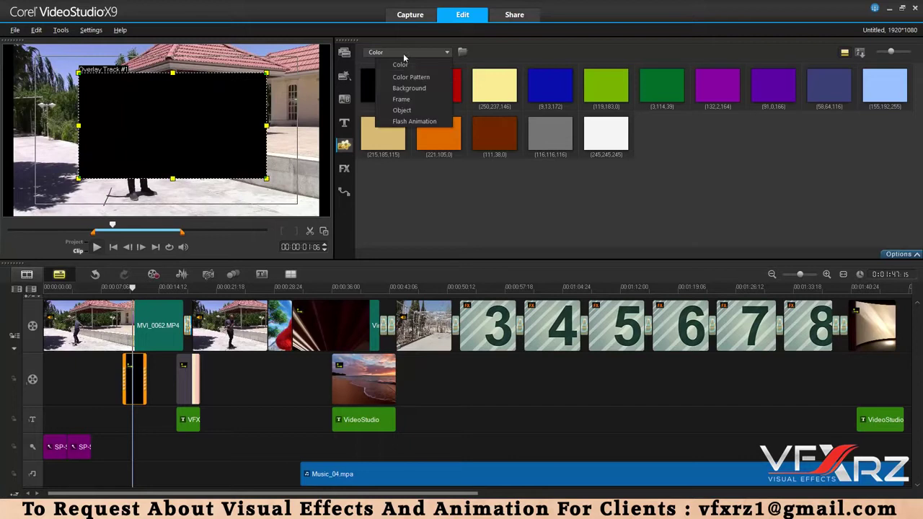
{"action": "left_click", "coordinate": [422, 75]}
{"action": "left_click", "coordinate": [413, 52]}
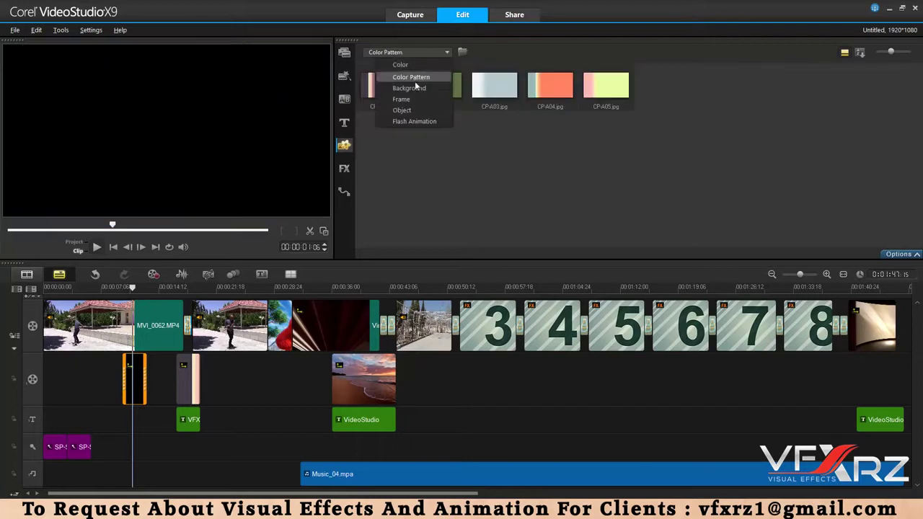
{"action": "left_click", "coordinate": [417, 84]}
{"action": "left_click", "coordinate": [440, 90]}
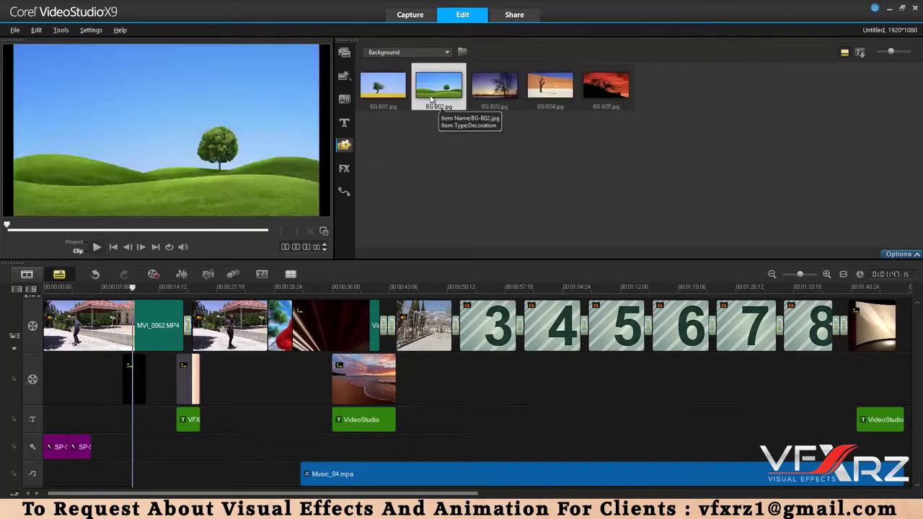
{"action": "left_click", "coordinate": [383, 88]}
{"action": "left_click", "coordinate": [494, 88]}
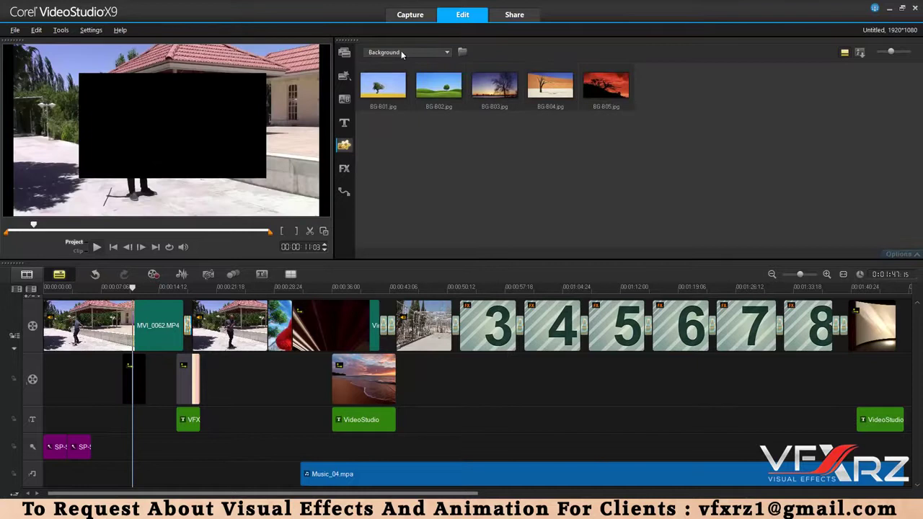
{"action": "left_click", "coordinate": [401, 51]}
{"action": "left_click", "coordinate": [429, 95]}
{"action": "left_click", "coordinate": [433, 90]}
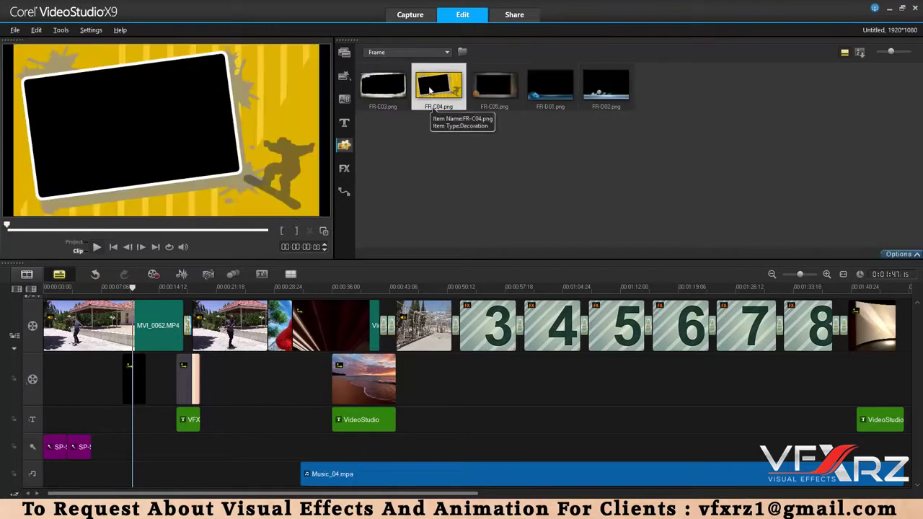
Add the frame FR-C04.png to the overlay track directly after the CP-A01.jpg clip and check it over the video.
{"action": "left_click", "coordinate": [393, 96]}
{"action": "left_click", "coordinate": [433, 88]}
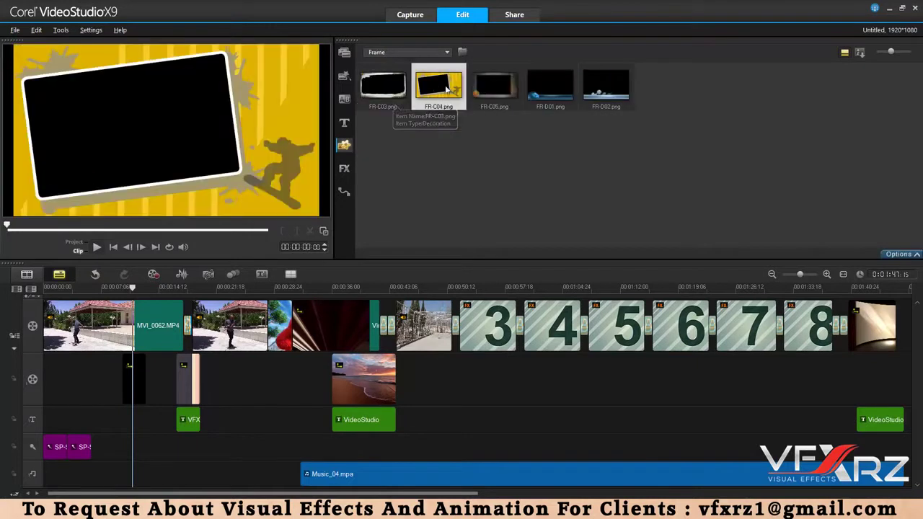
{"action": "left_click_drag", "start_coordinate": [436, 90], "coordinate": [208, 395]}
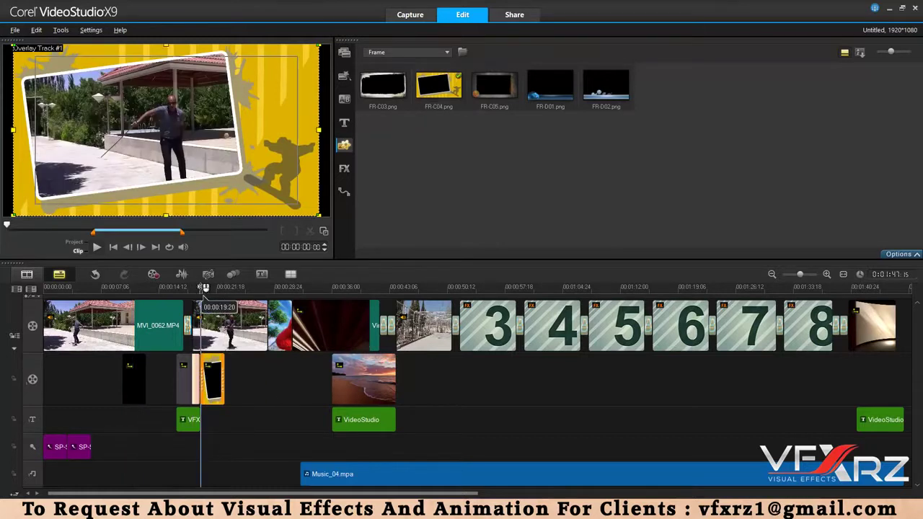
{"action": "left_click_drag", "start_coordinate": [201, 287], "coordinate": [218, 297]}
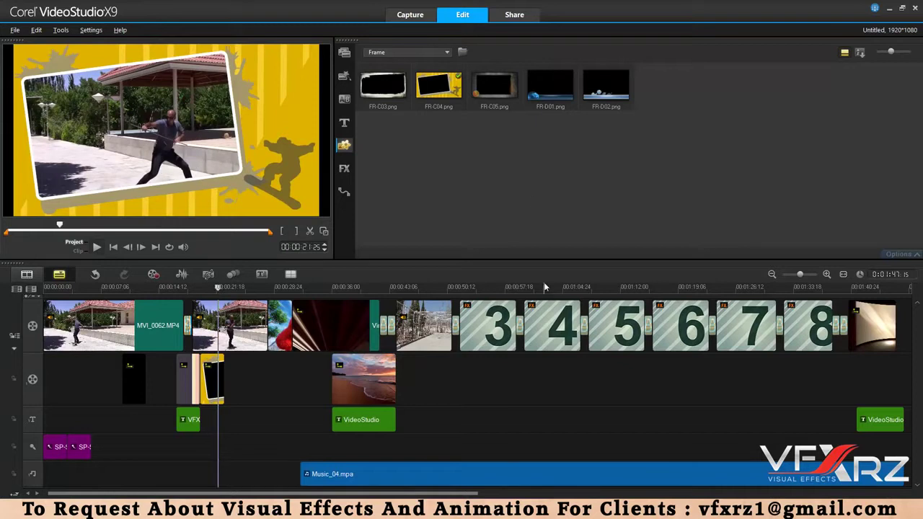
Open the video filter library, select the main-track video clip beneath the new frame overlay, and look through the available filters.
{"action": "left_click", "coordinate": [350, 168]}
{"action": "left_click", "coordinate": [215, 335]}
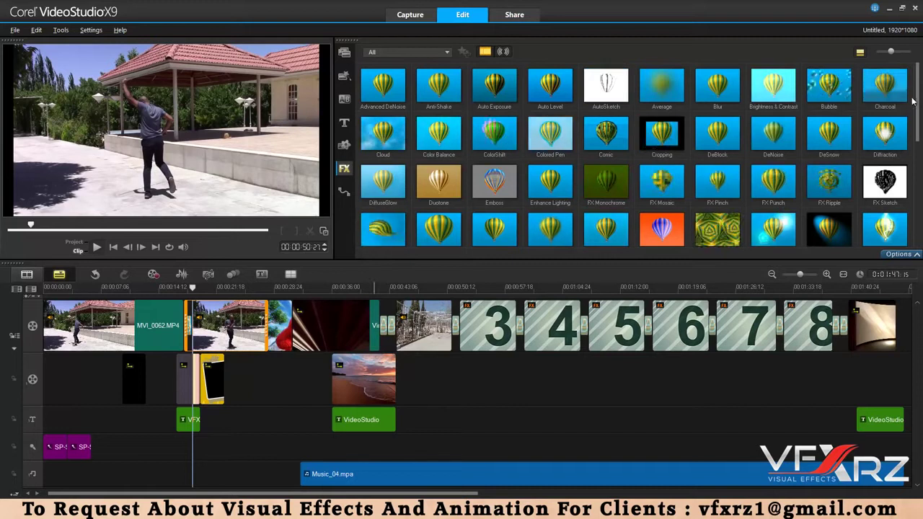
{"action": "scroll", "coordinate": [912, 148], "scroll_direction": "down", "scroll_amount": 1}
{"action": "scroll", "coordinate": [911, 147], "scroll_direction": "down", "scroll_amount": 2}
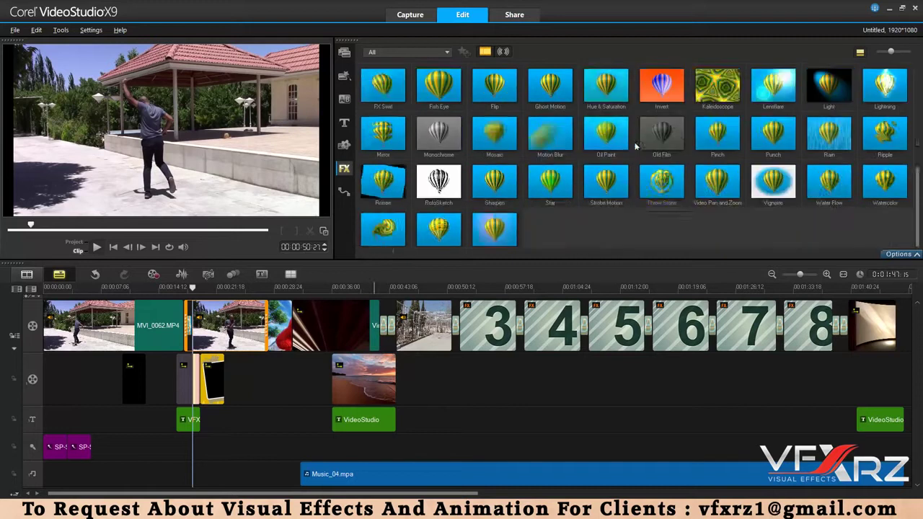
{"action": "scroll", "coordinate": [656, 127], "scroll_direction": "up", "scroll_amount": 3}
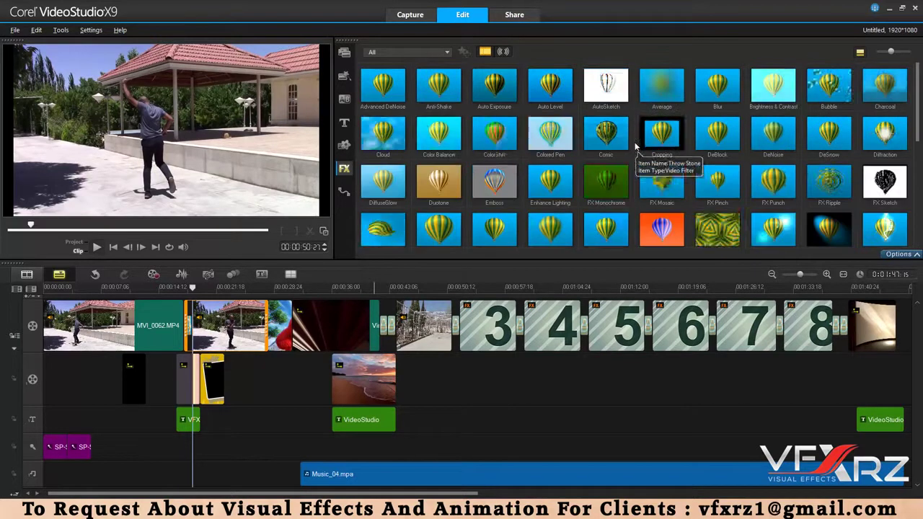
Try the Cloud filter on the video clip beneath the frame overlay and preview the effect.
{"action": "left_click", "coordinate": [389, 136]}
{"action": "left_click_drag", "start_coordinate": [393, 138], "coordinate": [229, 326]}
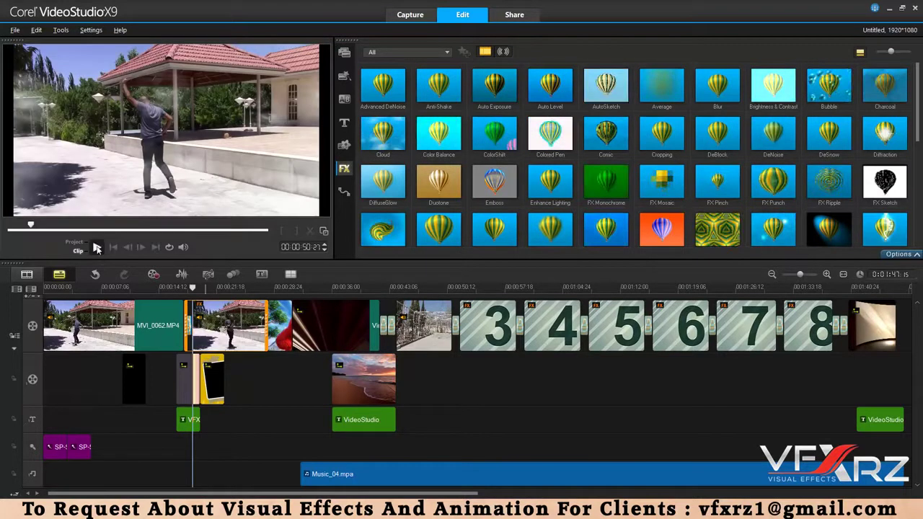
{"action": "left_click", "coordinate": [96, 247]}
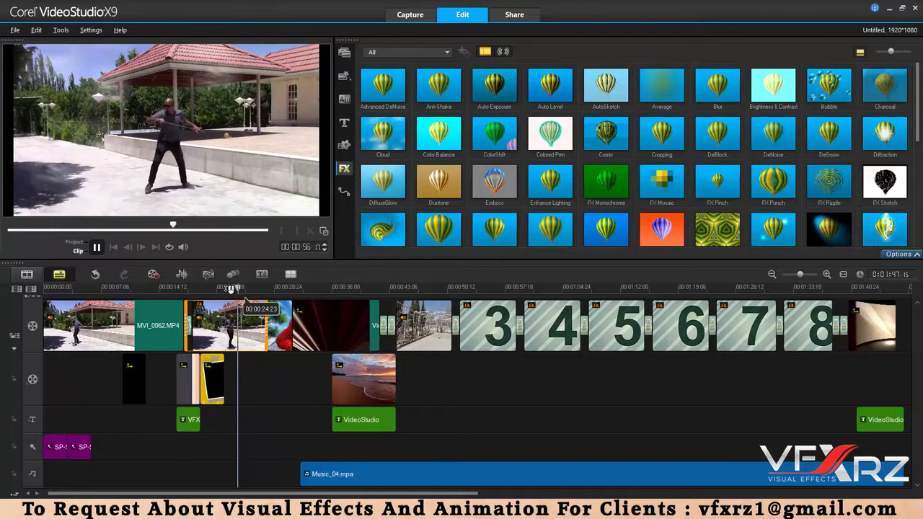
{"action": "left_click", "coordinate": [226, 289]}
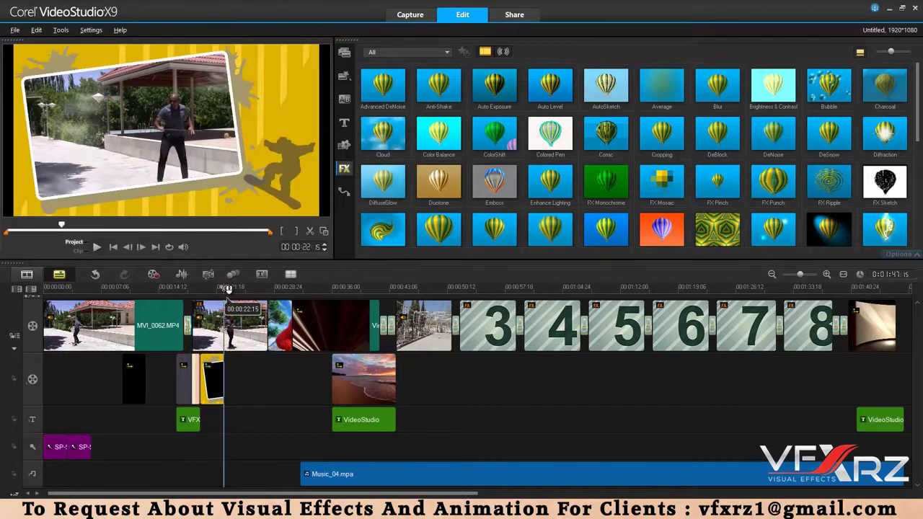
{"action": "left_click_drag", "start_coordinate": [227, 288], "coordinate": [240, 288]}
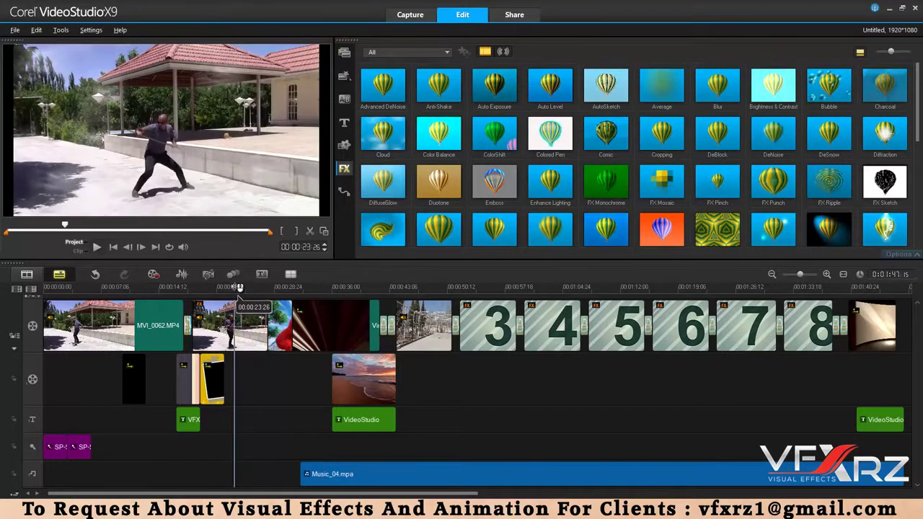
Try the FX Ripple filter on the video clip beneath the frame overlay and play it back.
{"action": "left_click", "coordinate": [238, 324]}
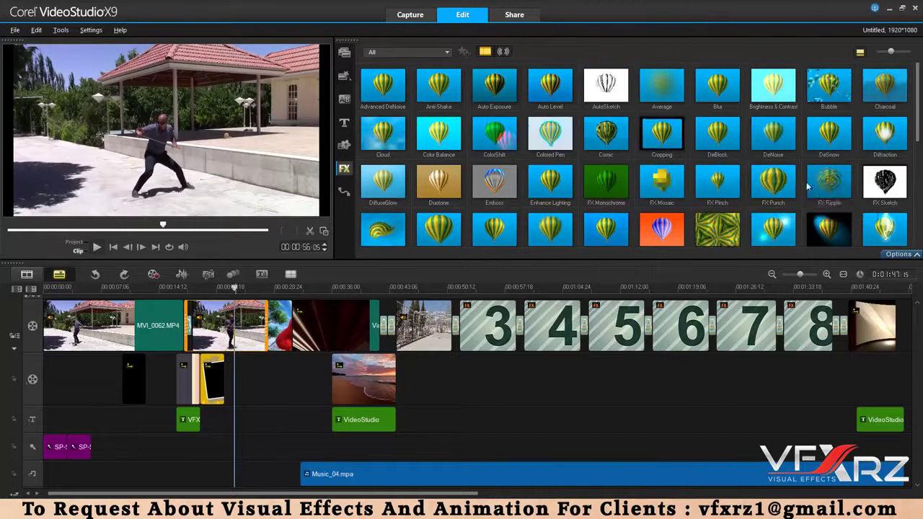
{"action": "left_click", "coordinate": [829, 184]}
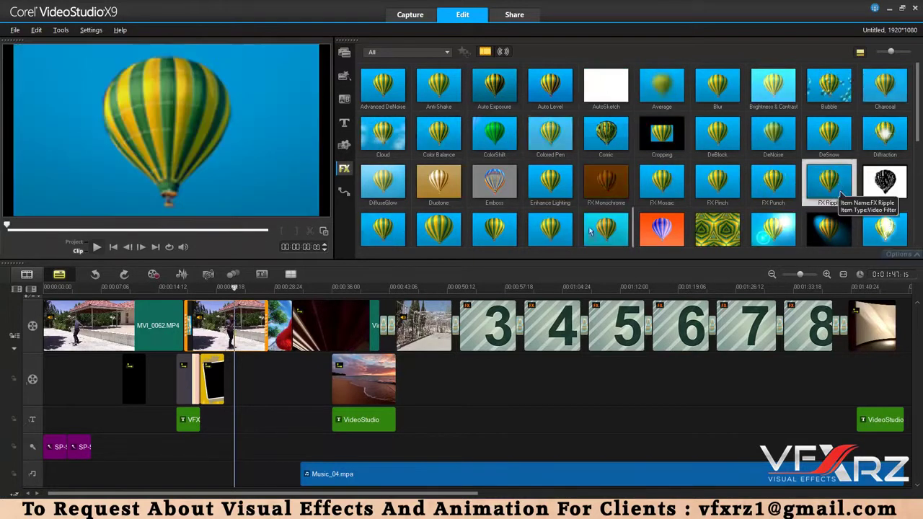
{"action": "left_click_drag", "start_coordinate": [829, 184], "coordinate": [226, 317]}
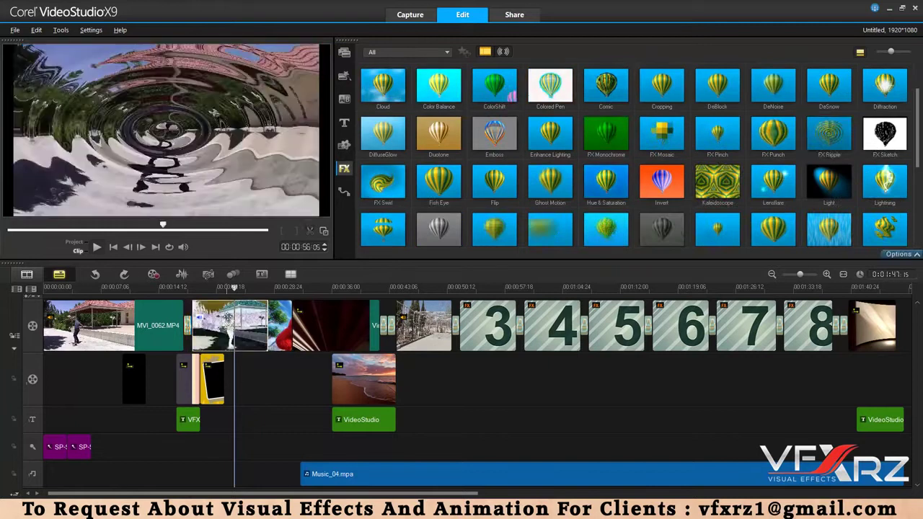
{"action": "left_click", "coordinate": [95, 248]}
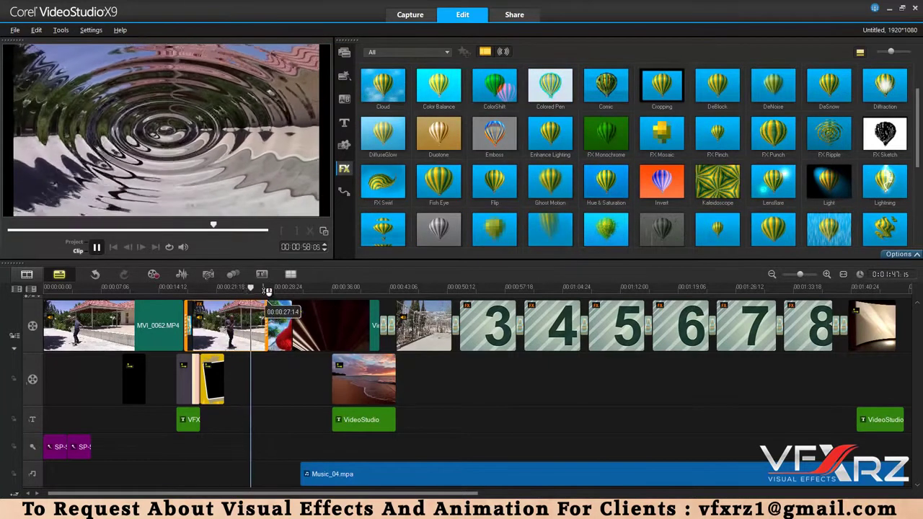
{"action": "left_click", "coordinate": [205, 291]}
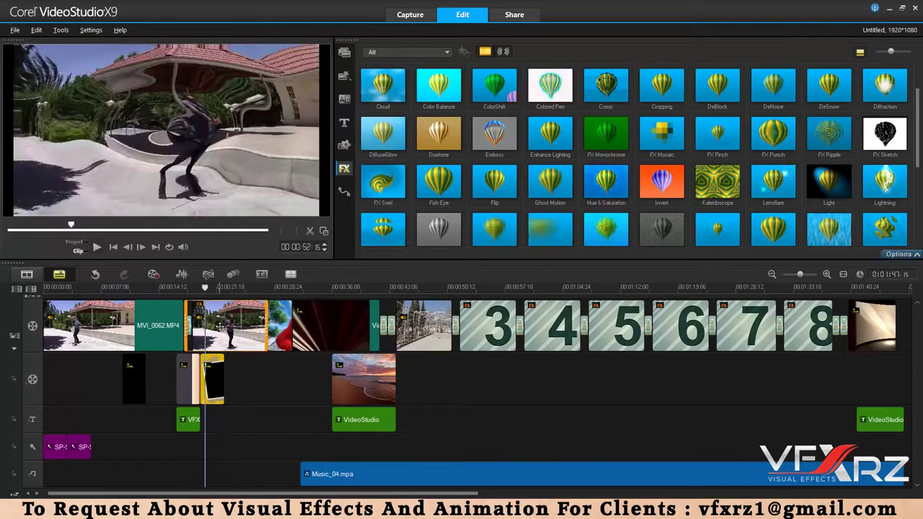
Apply the Wind filter to the video clip beneath the frame overlay and play the clip.
{"action": "scroll", "coordinate": [461, 180], "scroll_direction": "down", "scroll_amount": 3}
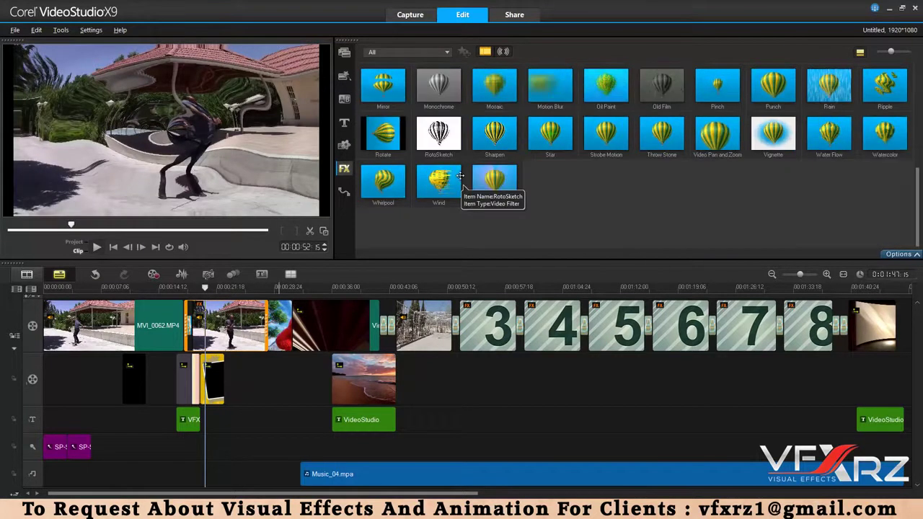
{"action": "left_click", "coordinate": [455, 178]}
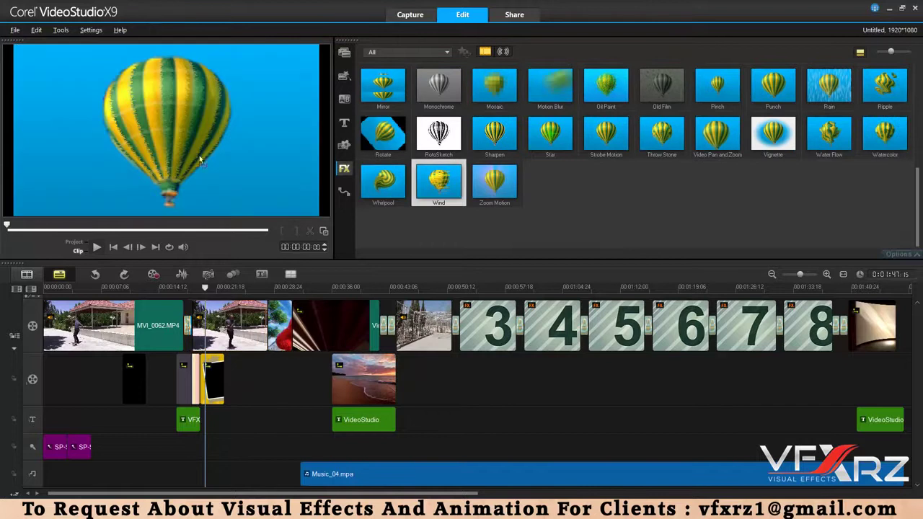
{"action": "left_click_drag", "start_coordinate": [200, 160], "coordinate": [209, 337]}
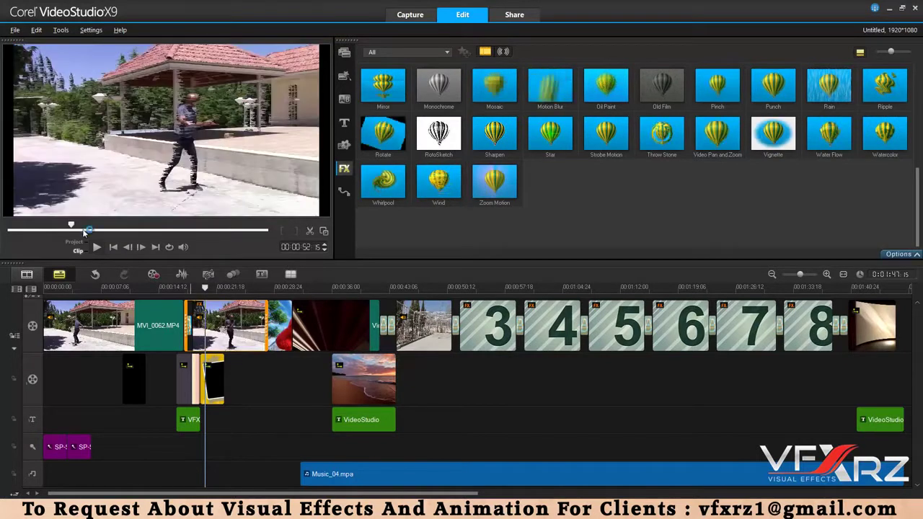
{"action": "left_click", "coordinate": [98, 247]}
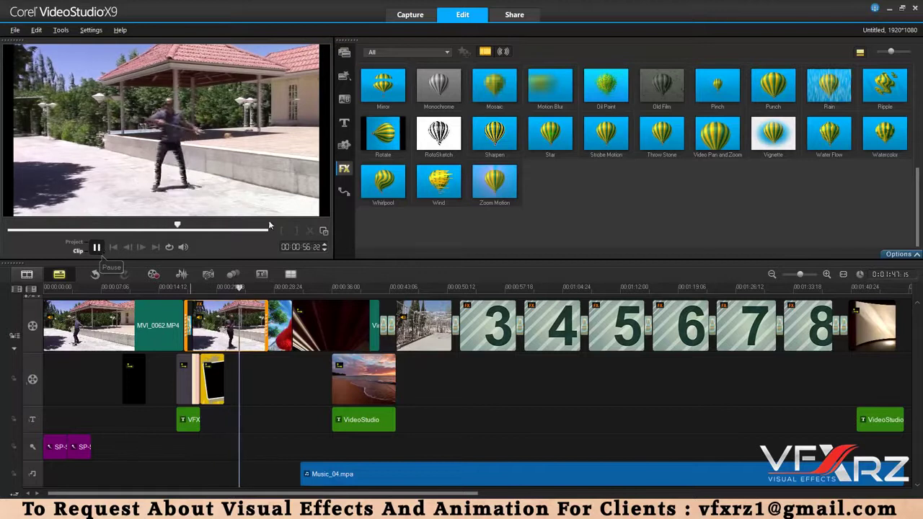
Check the wind effect inside the frame overlay, and view the audio filters before returning to the video filters.
{"action": "left_click", "coordinate": [240, 291]}
{"action": "left_click", "coordinate": [222, 289]}
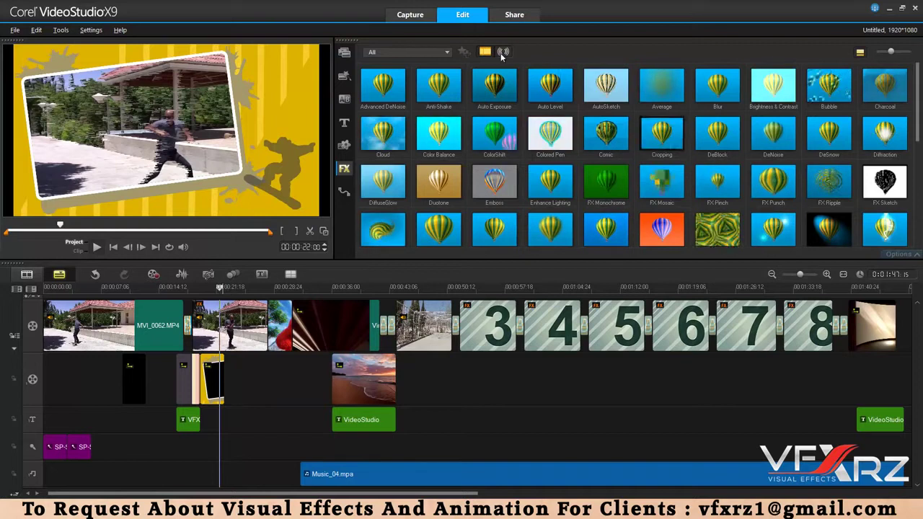
{"action": "left_click", "coordinate": [503, 53]}
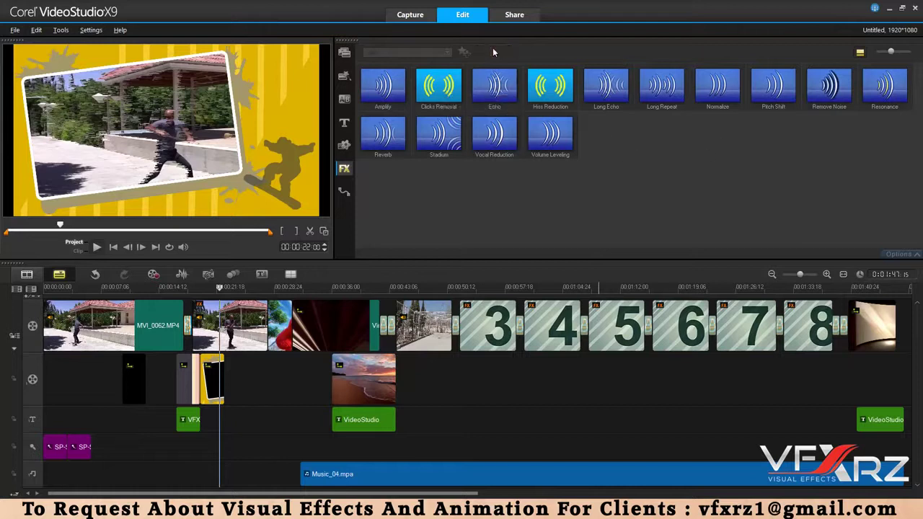
{"action": "left_click", "coordinate": [493, 52]}
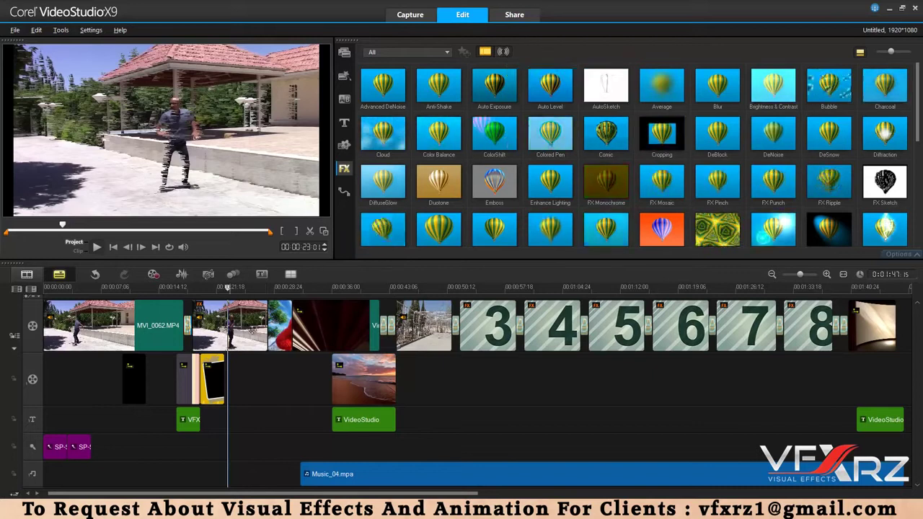
Open the custom settings of the clip's Wind filter, check the effect along its timeline, and return to the first keyframe.
{"action": "left_click", "coordinate": [245, 331]}
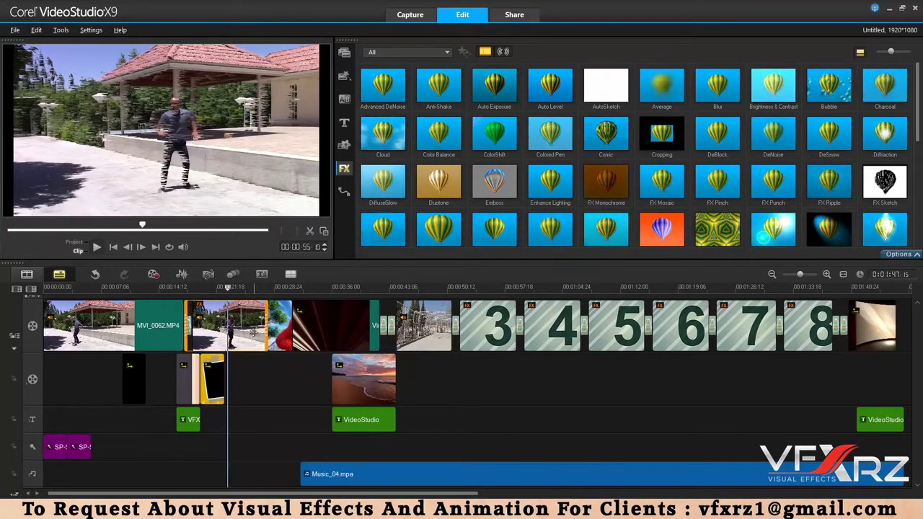
{"action": "double_click", "coordinate": [261, 325]}
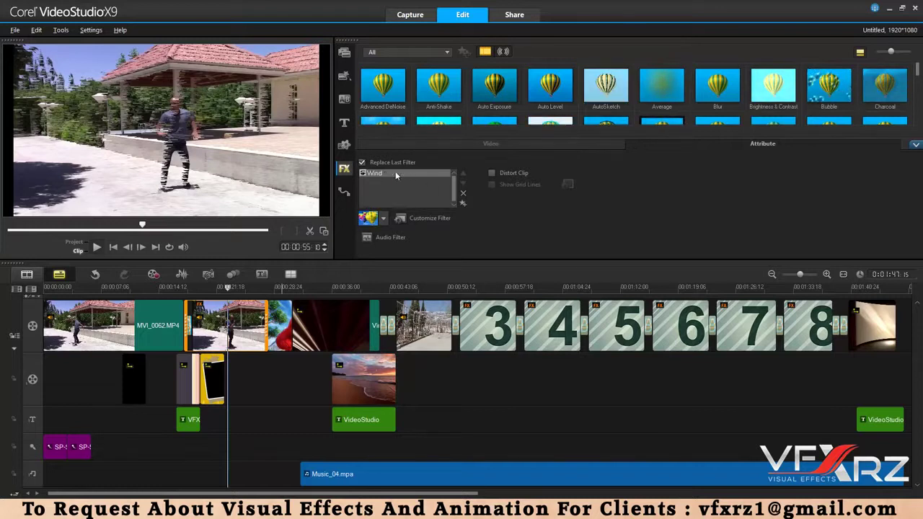
{"action": "left_click", "coordinate": [430, 218]}
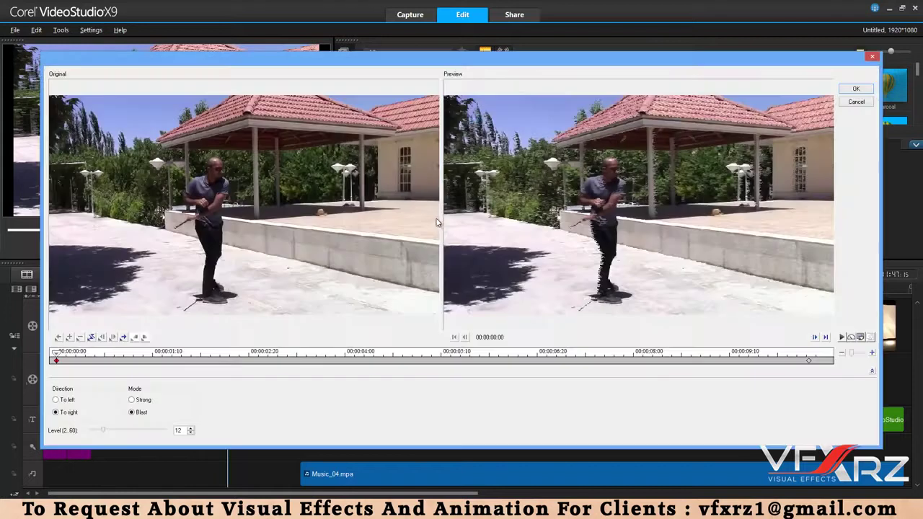
{"action": "left_click_drag", "start_coordinate": [531, 59], "coordinate": [539, 29]}
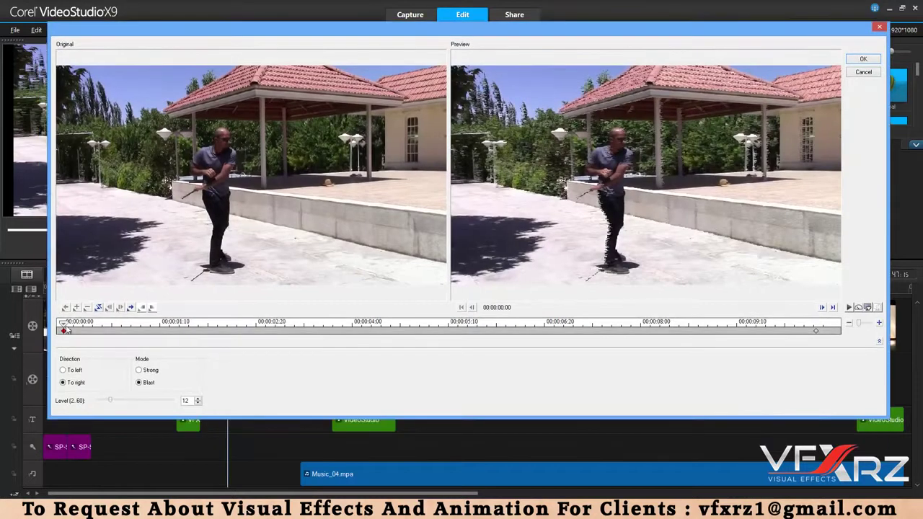
{"action": "mouse_move", "coordinate": [65, 330]}
{"action": "left_mouse_down"}
{"action": "mouse_move", "coordinate": [301, 330]}
{"action": "mouse_move", "coordinate": [180, 324]}
{"action": "left_mouse_up"}
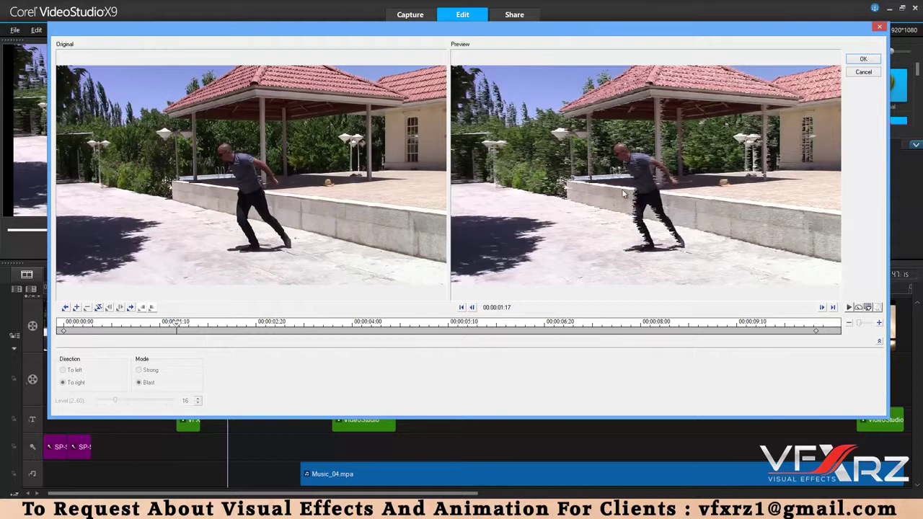
{"action": "left_click", "coordinate": [63, 331]}
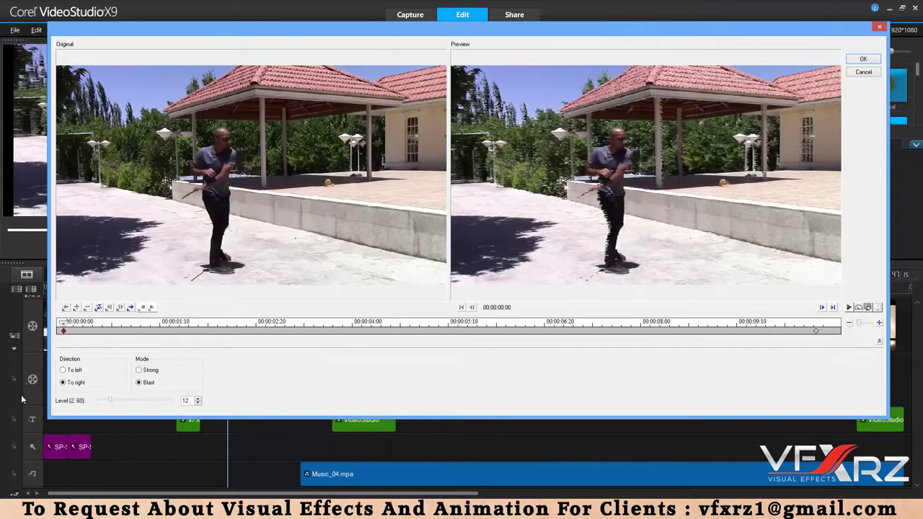
Add a Wind filter keyframe at 00:00:02:28, try level 52, and set its level to 2.
{"action": "left_click_drag", "start_coordinate": [64, 324], "coordinate": [278, 326]}
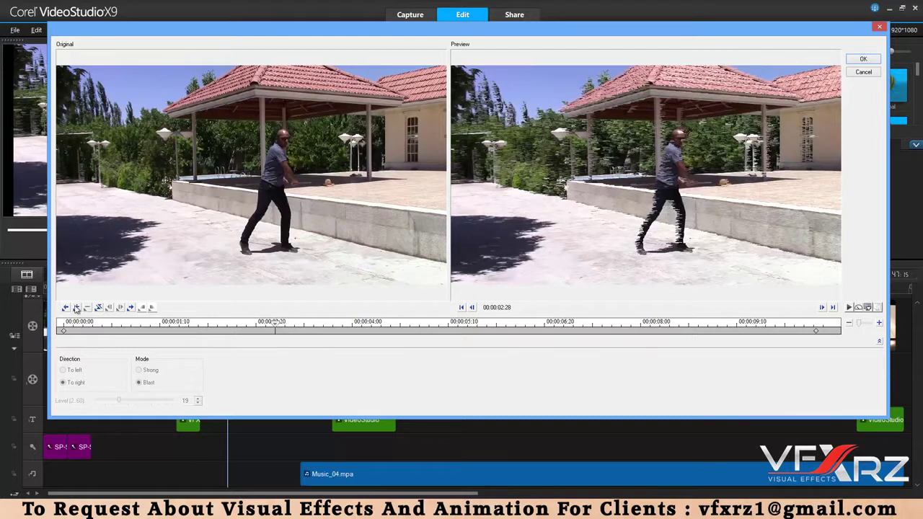
{"action": "left_click", "coordinate": [76, 308]}
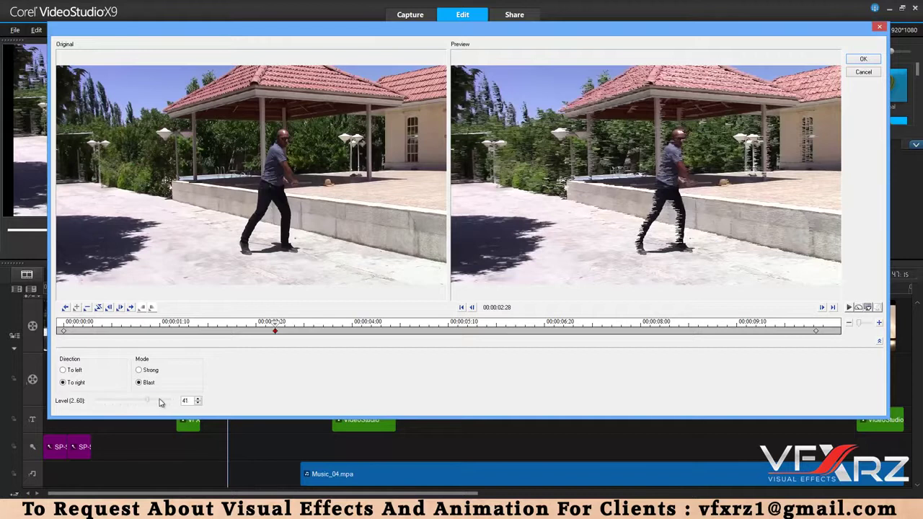
{"action": "left_click_drag", "start_coordinate": [160, 402], "coordinate": [163, 402]}
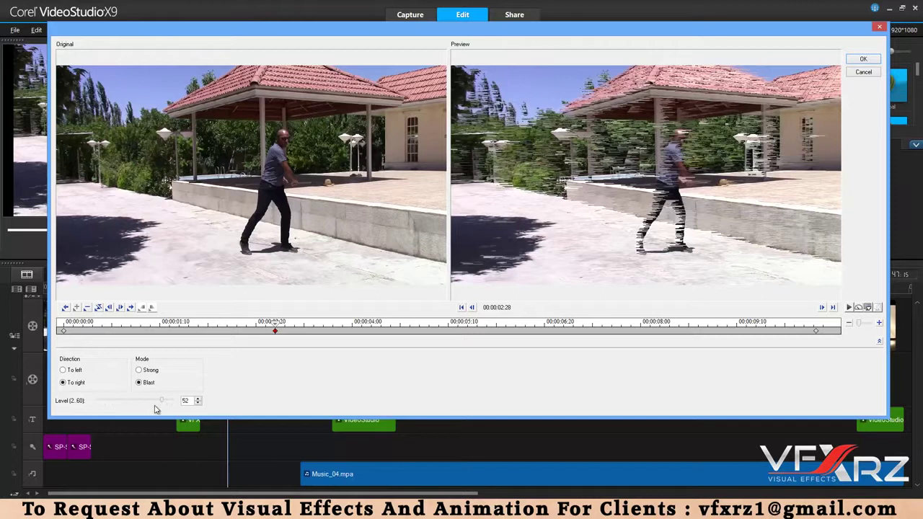
{"action": "left_click_drag", "start_coordinate": [163, 404], "coordinate": [63, 403]}
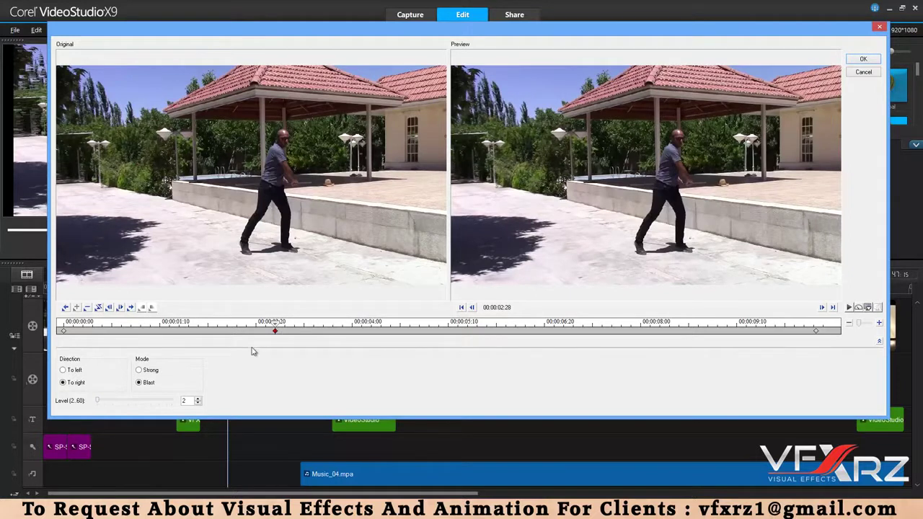
Check the wind change around the middle keyframe, and set the direction at the first keyframe to To left.
{"action": "left_click_drag", "start_coordinate": [256, 327], "coordinate": [274, 332]}
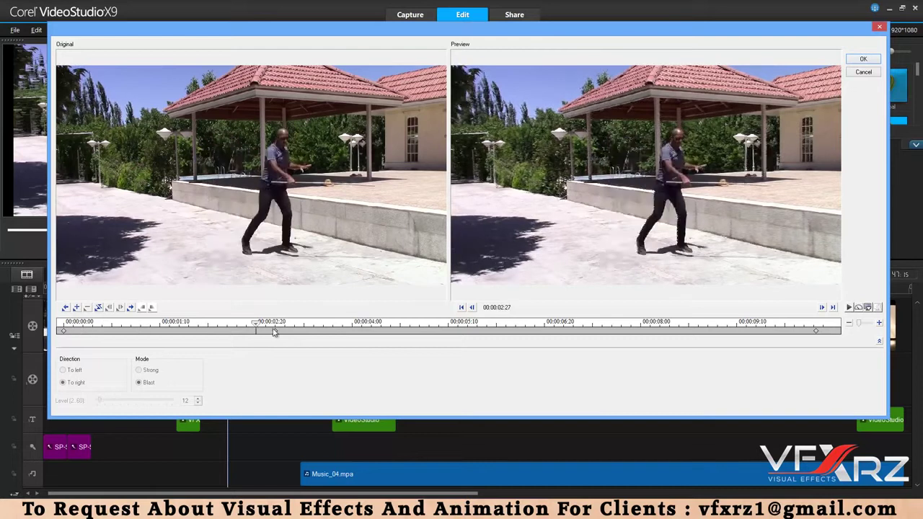
{"action": "left_click", "coordinate": [276, 331]}
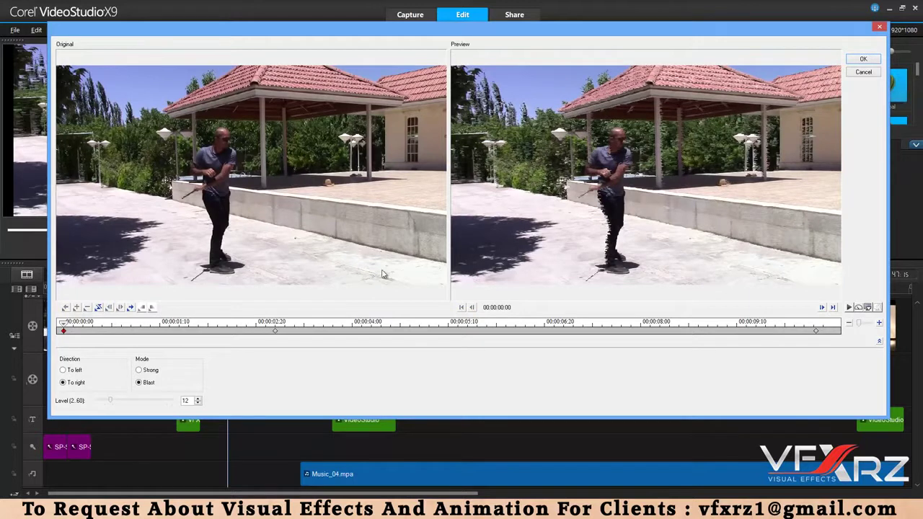
{"action": "left_click", "coordinate": [76, 371]}
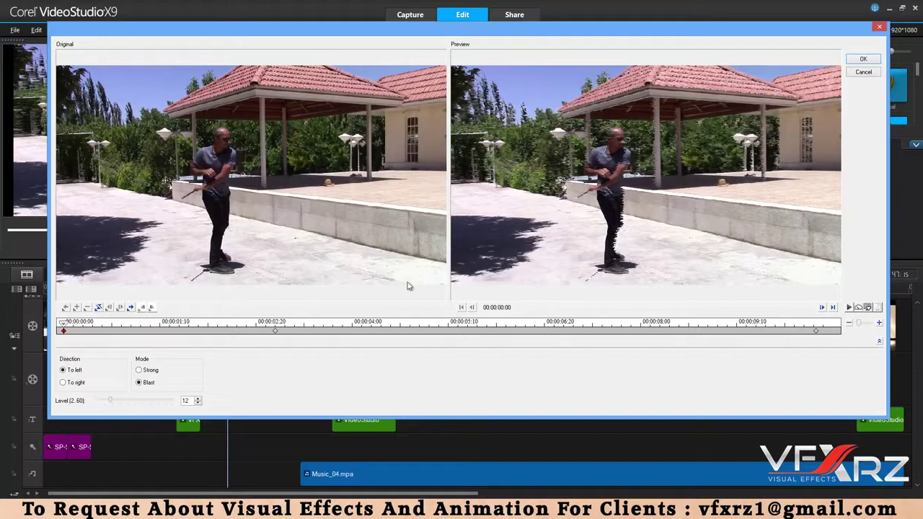
Apply the Wind filter settings, and preview the P08 path from the basic motion paths.
{"action": "left_click", "coordinate": [868, 58]}
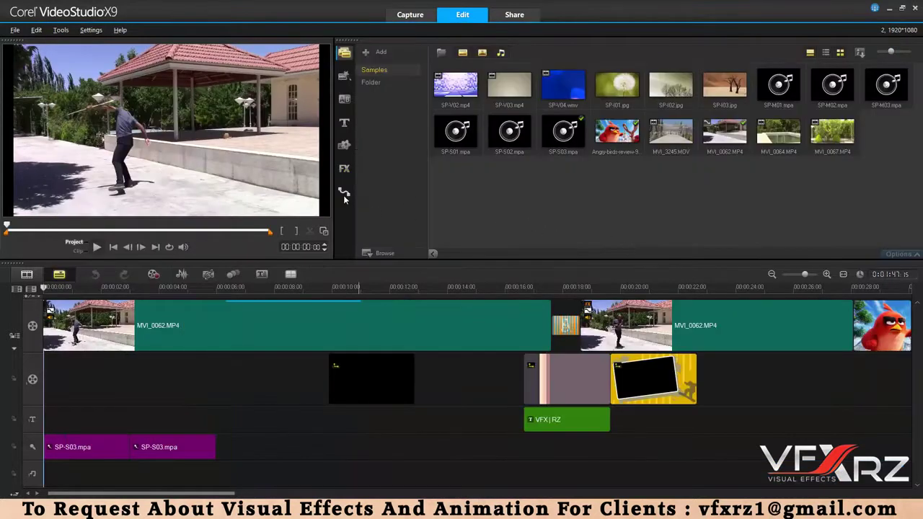
{"action": "left_click", "coordinate": [343, 195]}
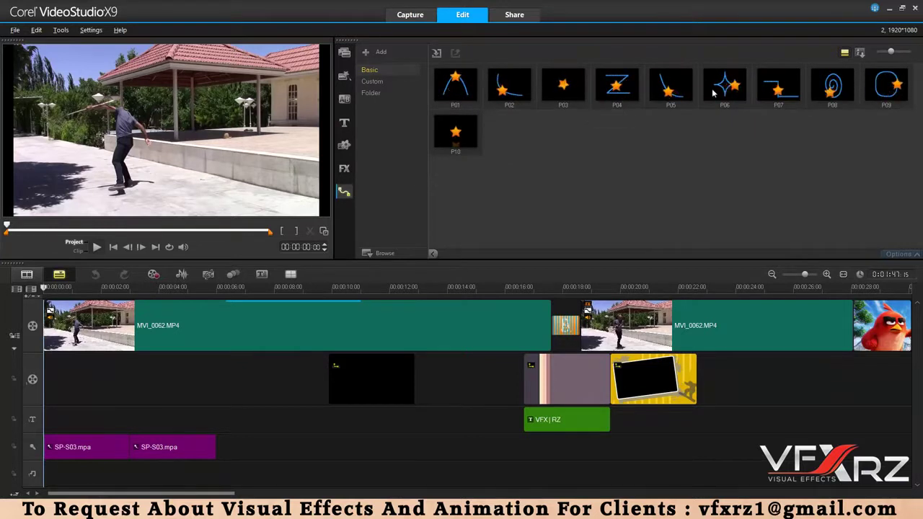
{"action": "left_click", "coordinate": [836, 94]}
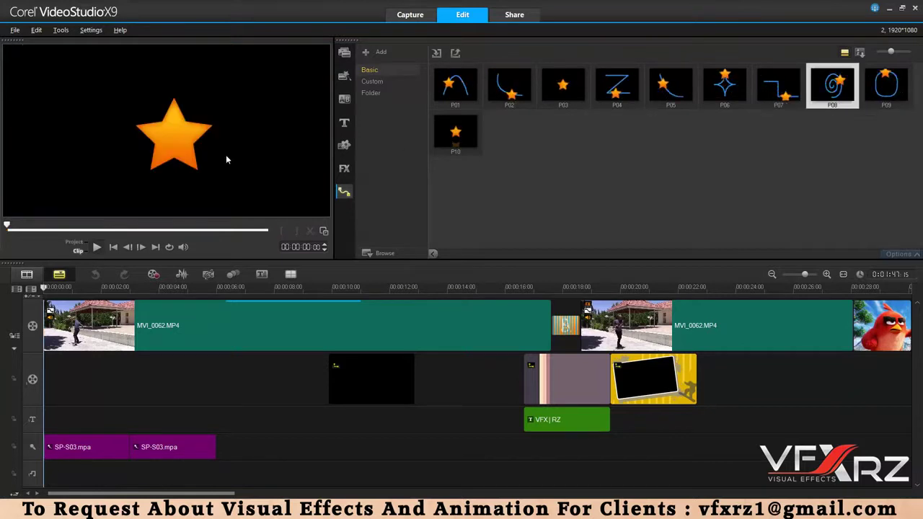
{"action": "left_click", "coordinate": [96, 247]}
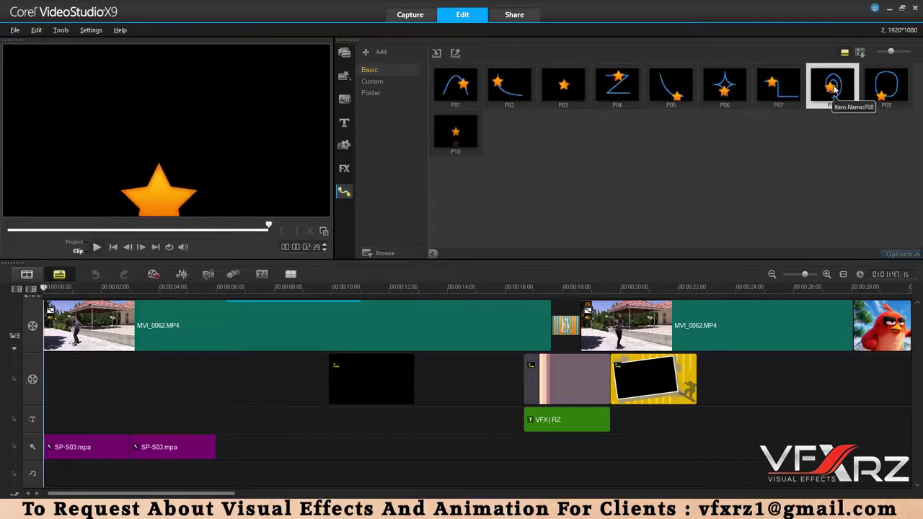
Apply the P08 motion path to the first MVI_0062.MP4 clip and check its movement along the timeline.
{"action": "left_click_drag", "start_coordinate": [326, 282], "coordinate": [208, 324]}
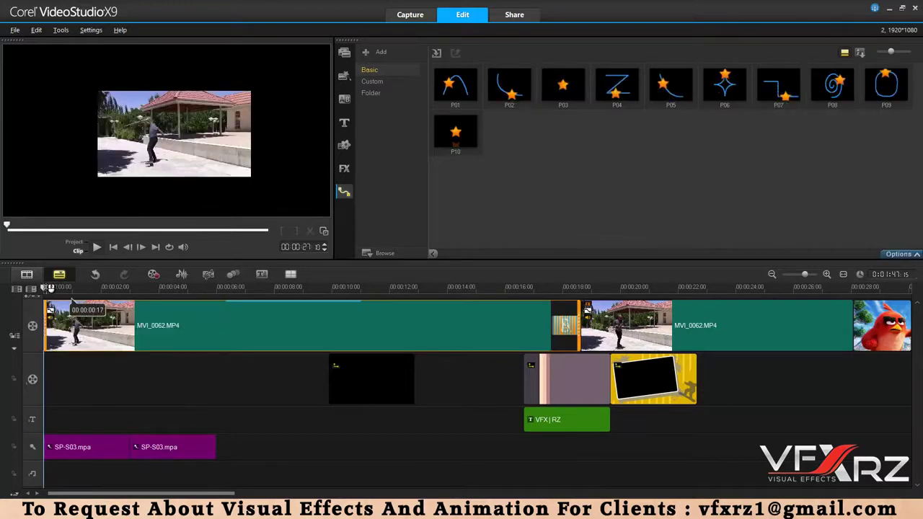
{"action": "left_click", "coordinate": [52, 292]}
{"action": "left_click_drag", "start_coordinate": [52, 288], "coordinate": [232, 317]}
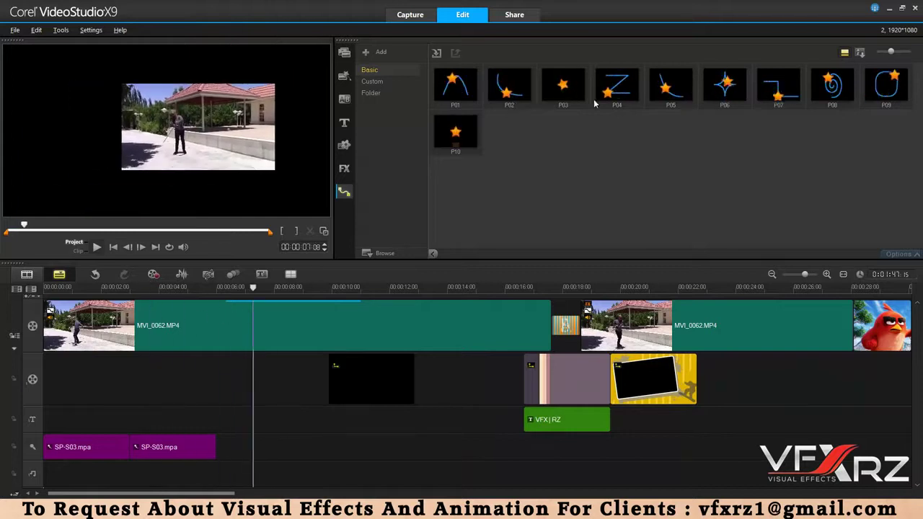
{"action": "left_click", "coordinate": [167, 77]}
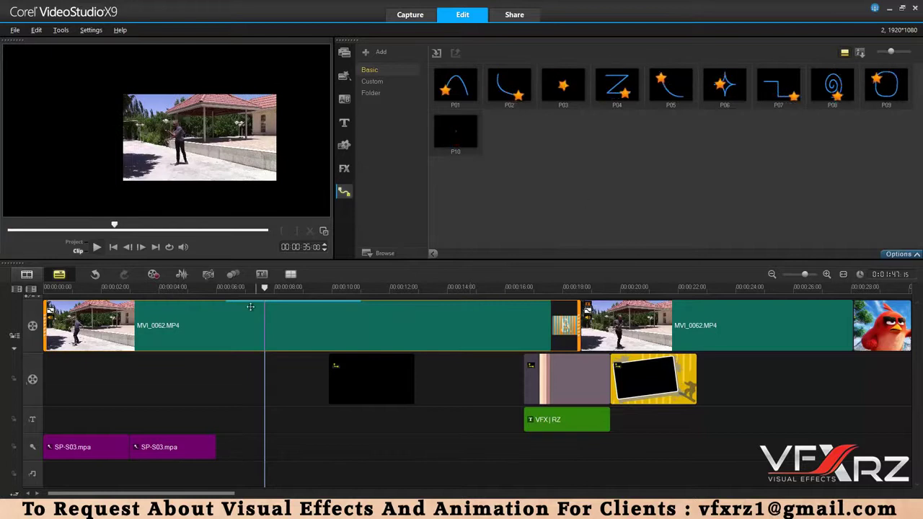
Open the first clip's custom motion settings and try reshaping the path by moving its points and starting position.
{"action": "left_click", "coordinate": [36, 30]}
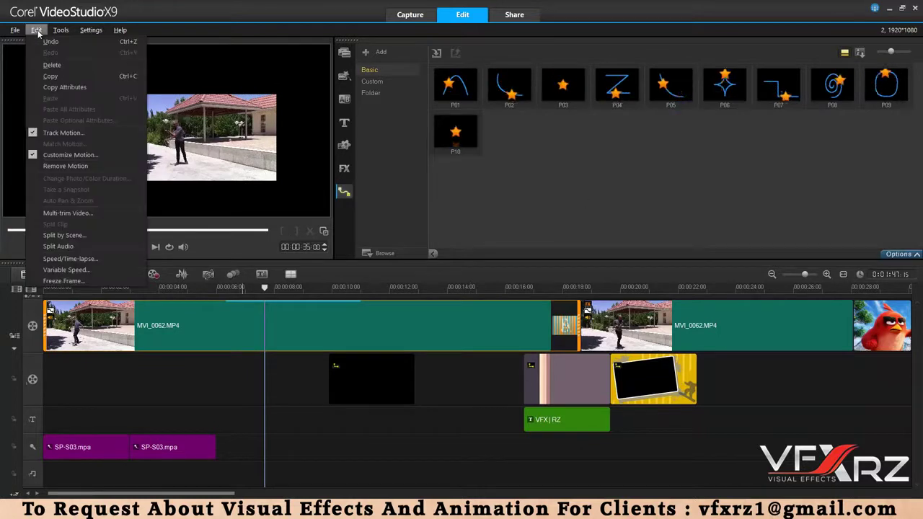
{"action": "left_click", "coordinate": [49, 156]}
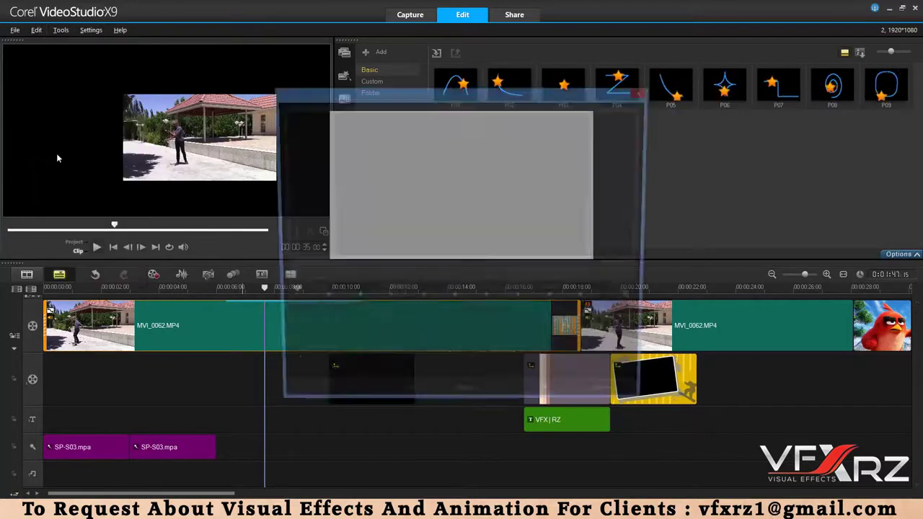
{"action": "left_click_drag", "start_coordinate": [415, 94], "coordinate": [225, 44]}
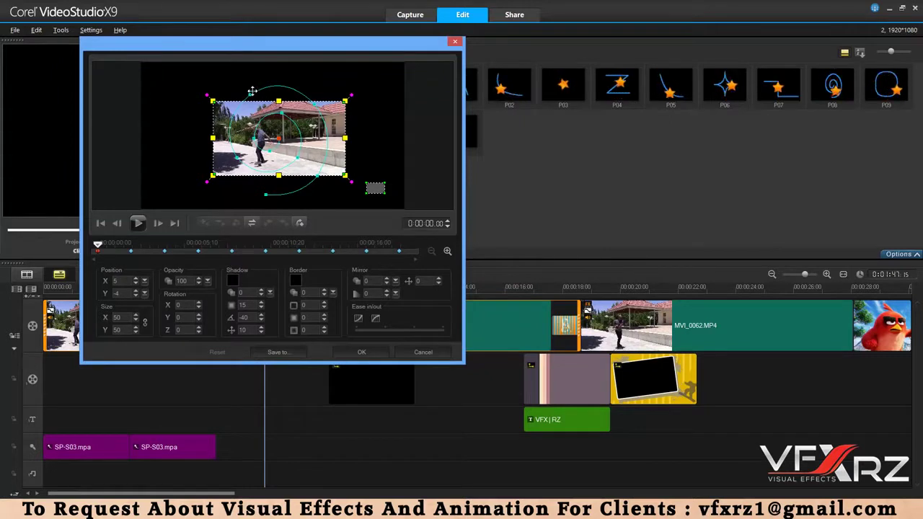
{"action": "left_click_drag", "start_coordinate": [251, 94], "coordinate": [225, 85]}
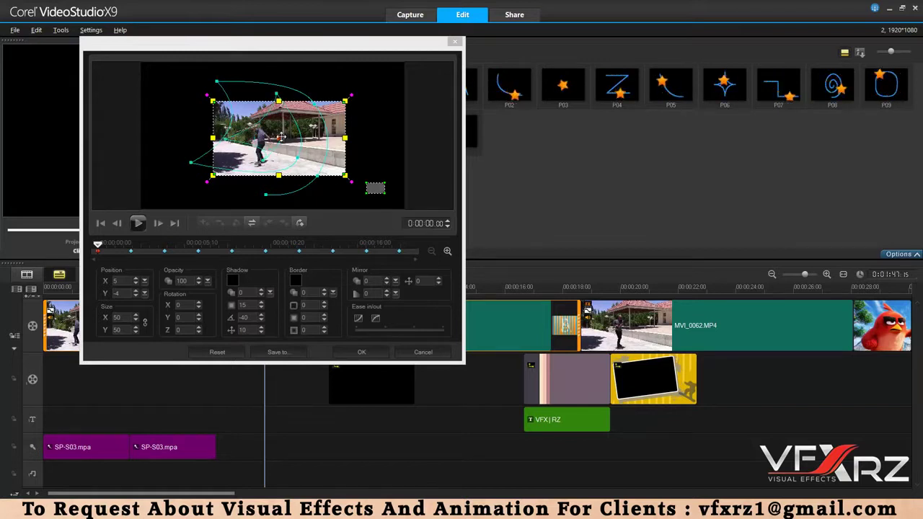
{"action": "left_click_drag", "start_coordinate": [281, 137], "coordinate": [283, 121]}
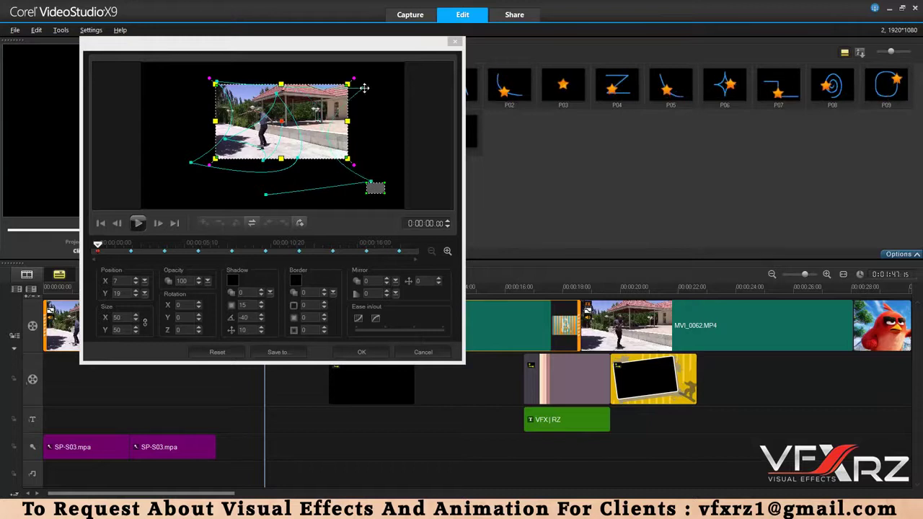
Check the reshaped motion path at several keyframes up to the last one, and discard the motion changes.
{"action": "left_click_drag", "start_coordinate": [98, 247], "coordinate": [200, 248]}
{"action": "left_click", "coordinate": [283, 94]}
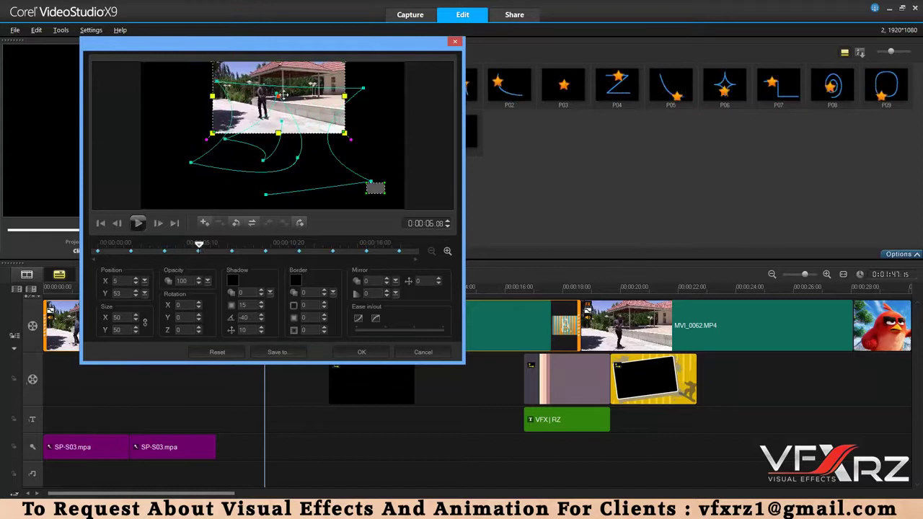
{"action": "left_click_drag", "start_coordinate": [199, 246], "coordinate": [116, 246]}
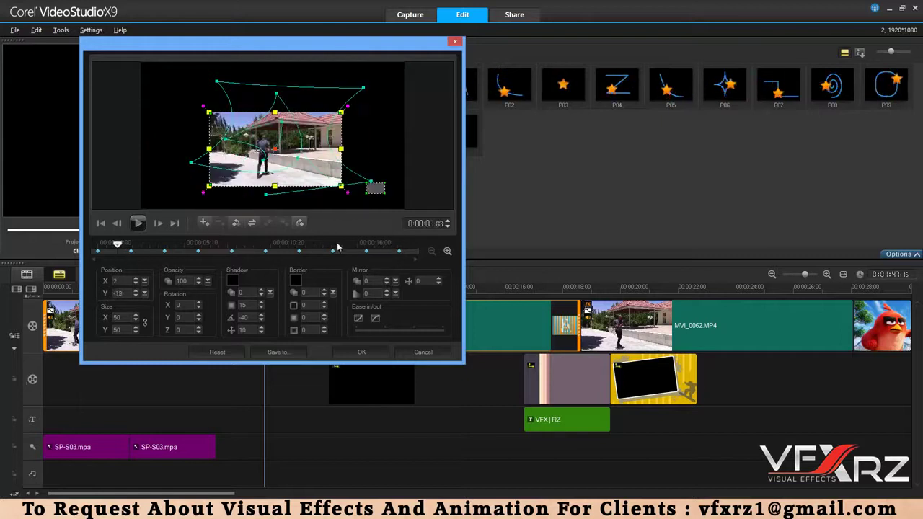
{"action": "left_click", "coordinate": [401, 252]}
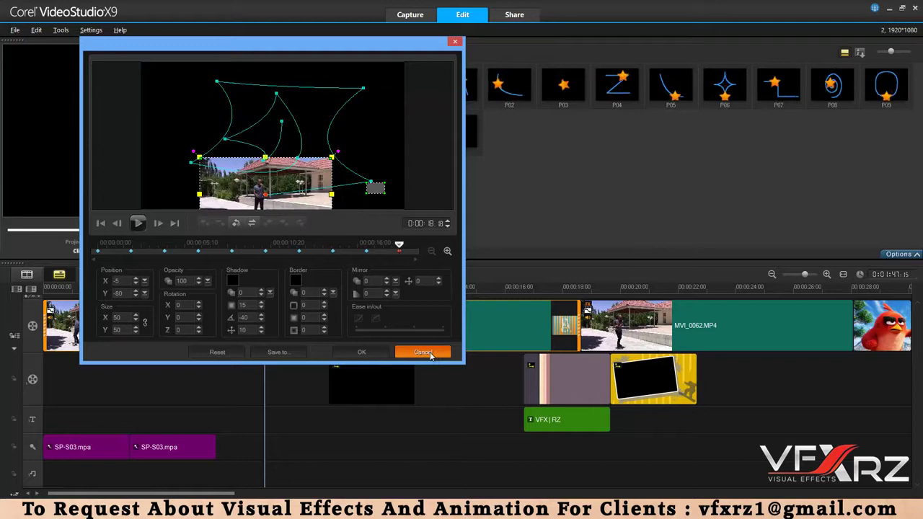
{"action": "left_click", "coordinate": [426, 352]}
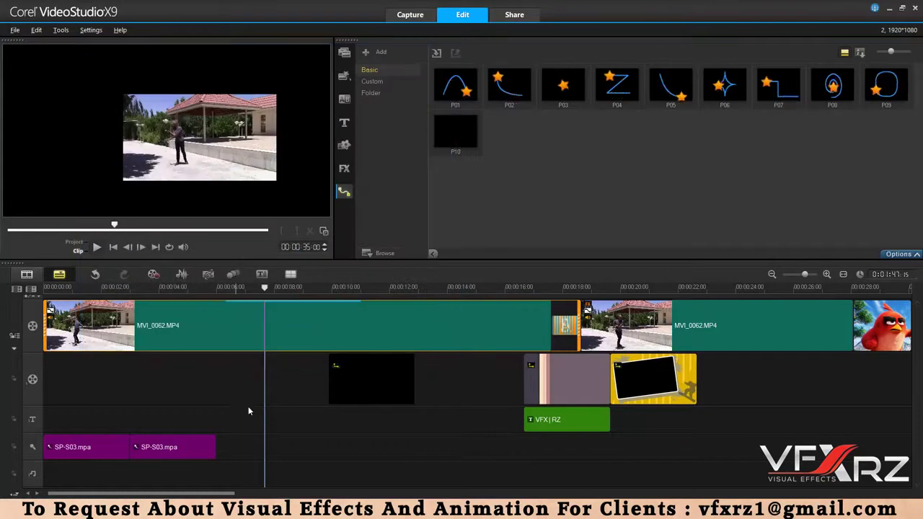
Delete all clips from every timeline track and return to the media library.
{"action": "left_click", "coordinate": [113, 477]}
{"action": "key", "text": "ctrl+a"}
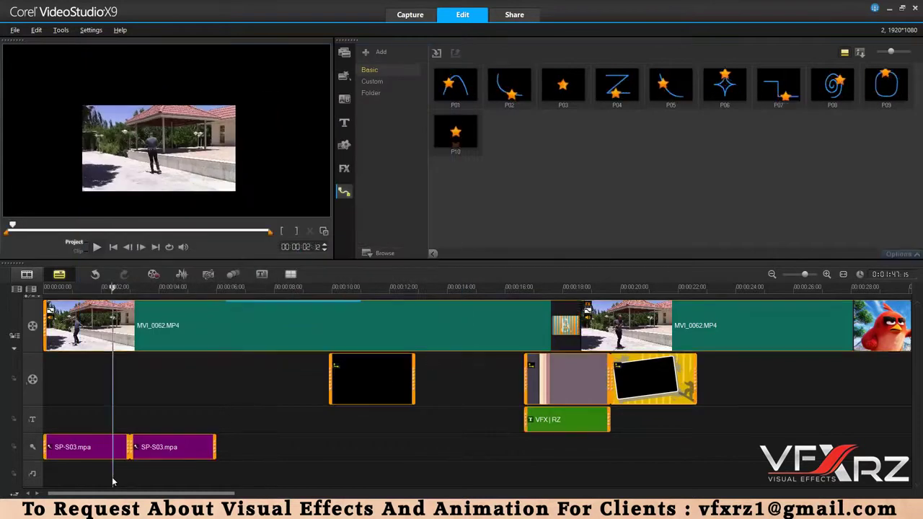
{"action": "key", "text": "Delete"}
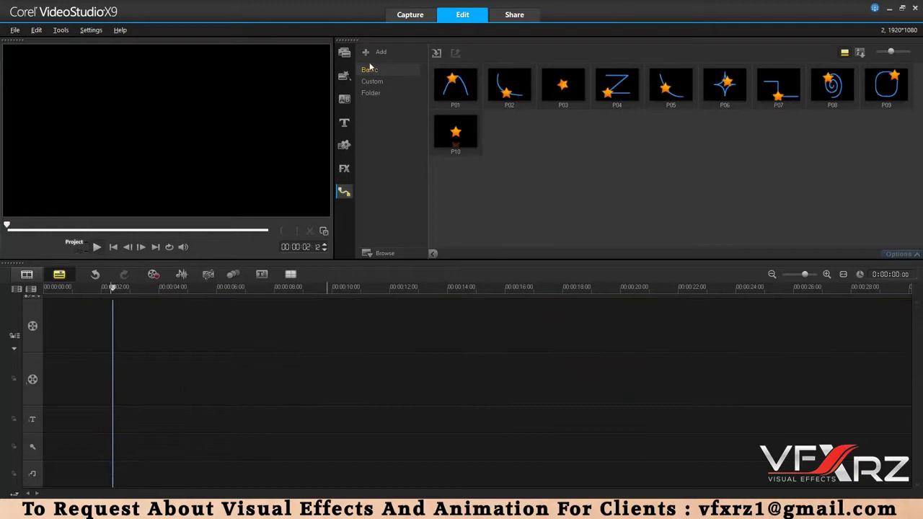
{"action": "left_click", "coordinate": [344, 53]}
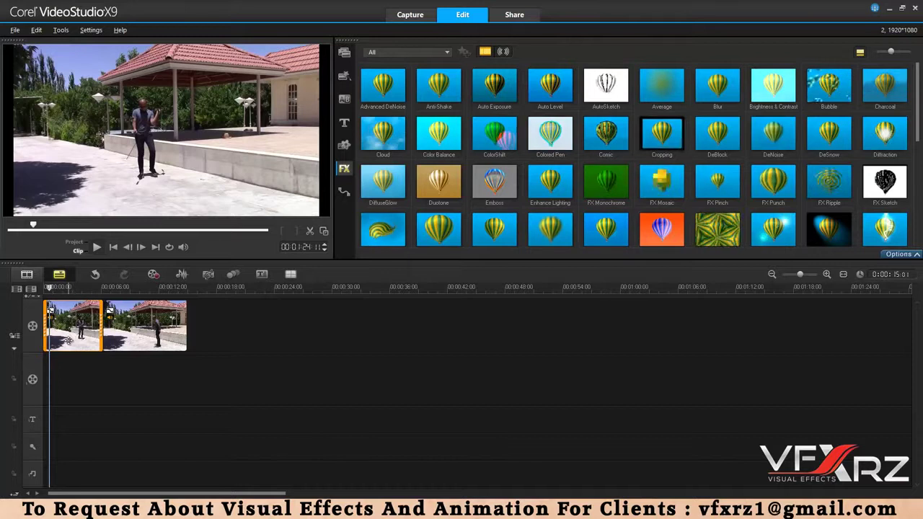
Customize the first clip's motion by enlarging its size to about 183 at 0:00:01:12, and play the zoom from the start.
{"action": "left_click", "coordinate": [36, 29]}
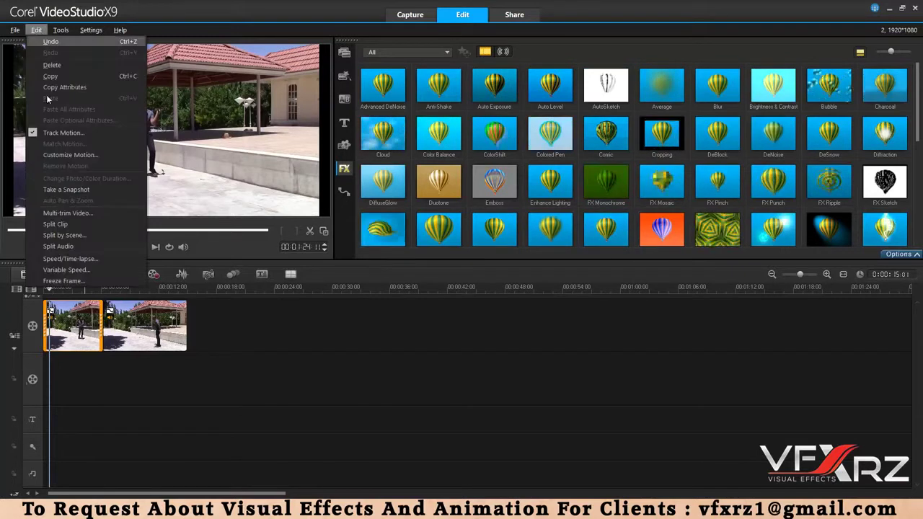
{"action": "left_click", "coordinate": [46, 154]}
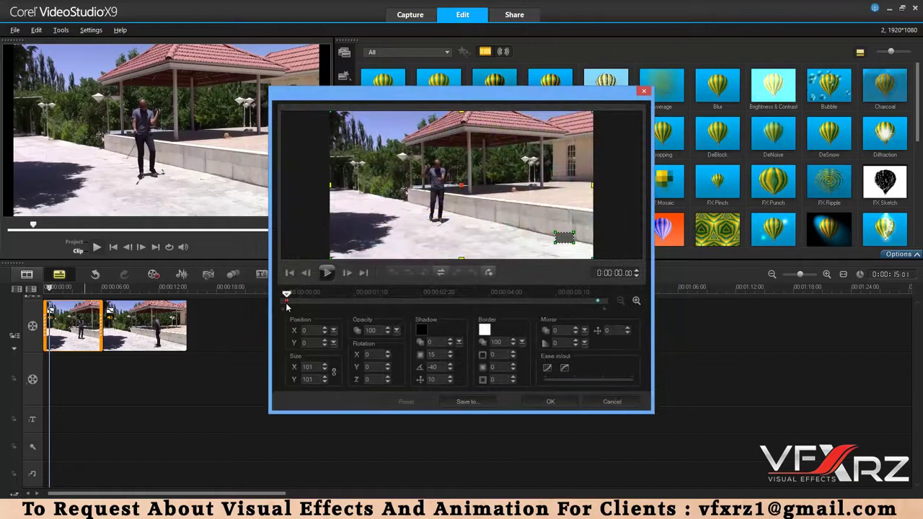
{"action": "left_click", "coordinate": [286, 302]}
{"action": "left_click_drag", "start_coordinate": [285, 298], "coordinate": [352, 305]}
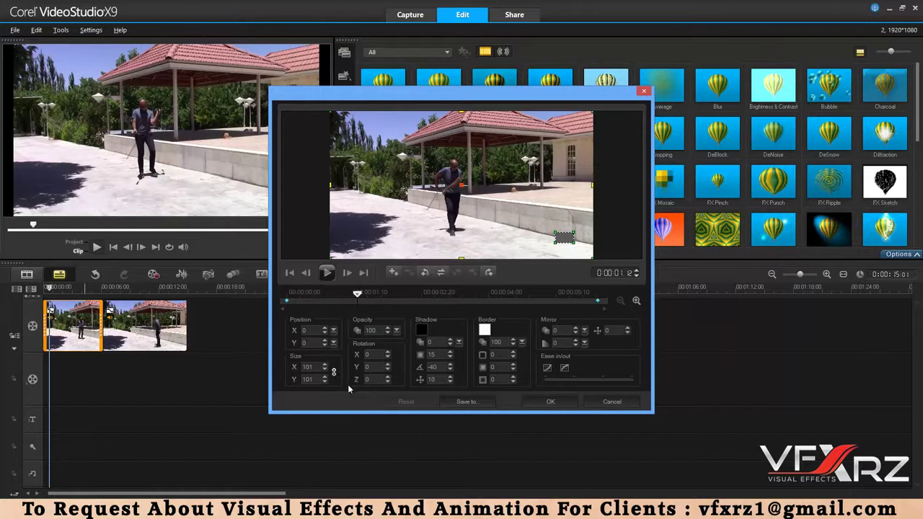
{"action": "left_click", "coordinate": [325, 364]}
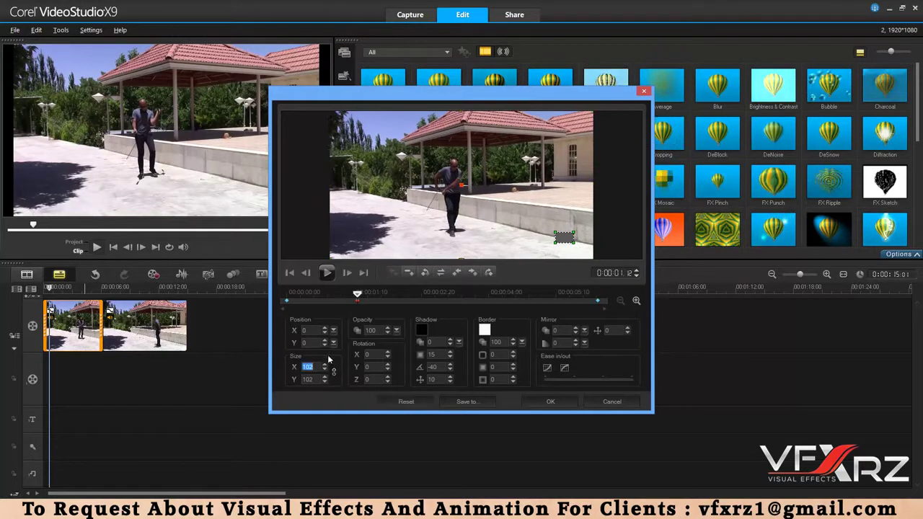
{"action": "left_click", "coordinate": [324, 364]}
{"action": "left_click", "coordinate": [324, 364]}
{"action": "left_click", "coordinate": [324, 364]}
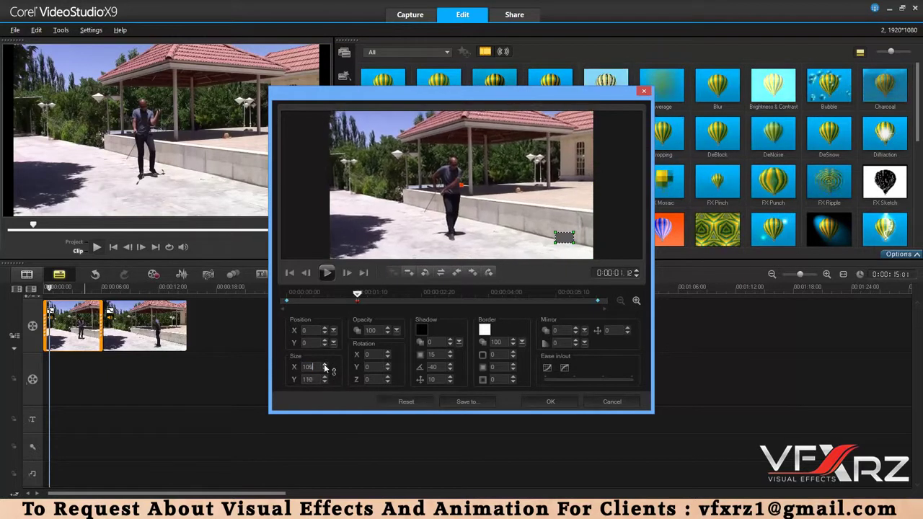
{"action": "left_click", "coordinate": [324, 366]}
{"action": "left_click", "coordinate": [324, 367]}
{"action": "left_click", "coordinate": [325, 367]}
{"action": "left_click", "coordinate": [324, 367]}
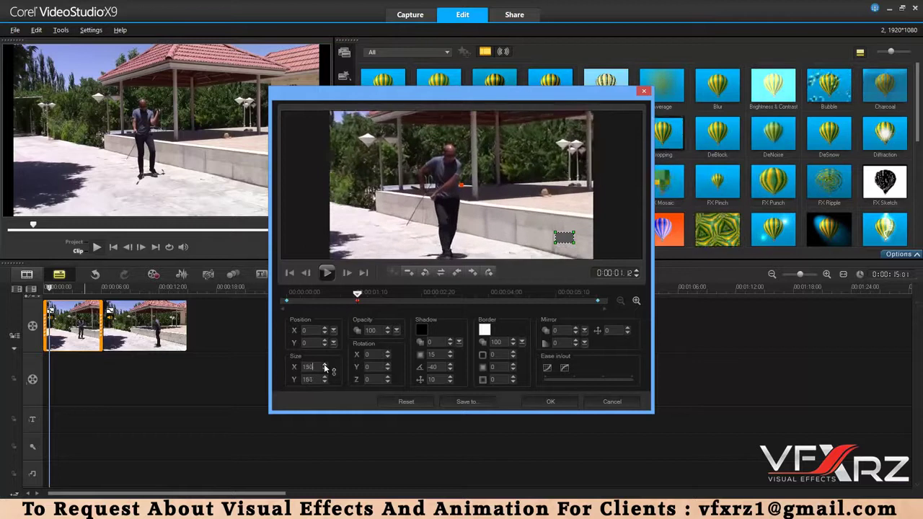
{"action": "left_click", "coordinate": [324, 367]}
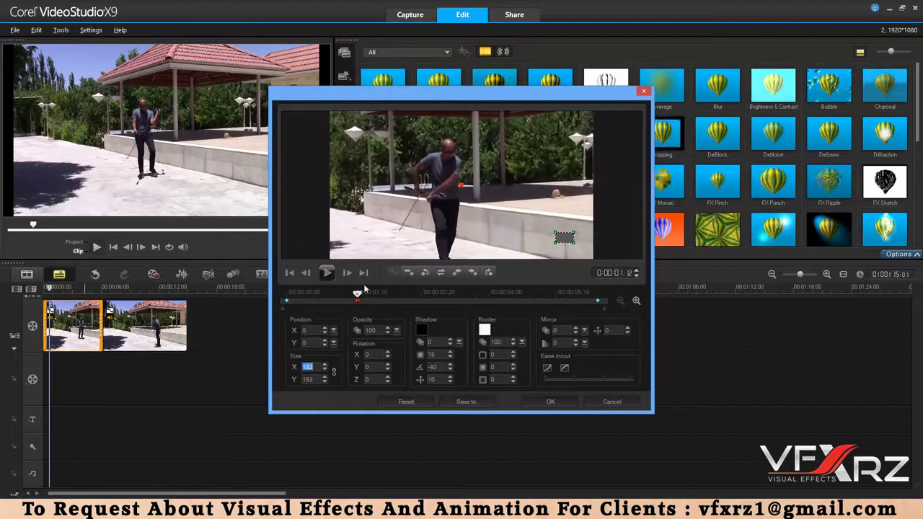
{"action": "left_click_drag", "start_coordinate": [357, 294], "coordinate": [277, 294]}
{"action": "left_click", "coordinate": [331, 274]}
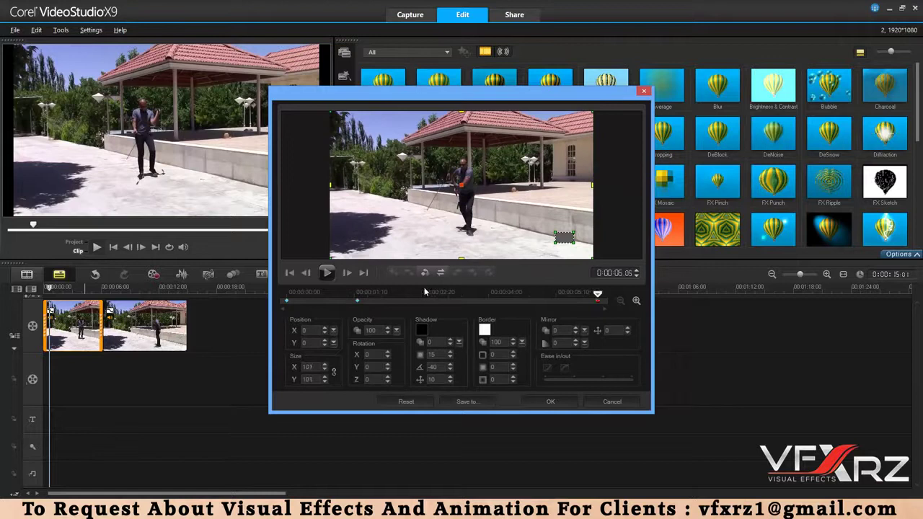
Set the clip's X and Y rotation to 45 at 0:00:02:19, and play the motion.
{"action": "left_click_drag", "start_coordinate": [356, 291], "coordinate": [417, 291]}
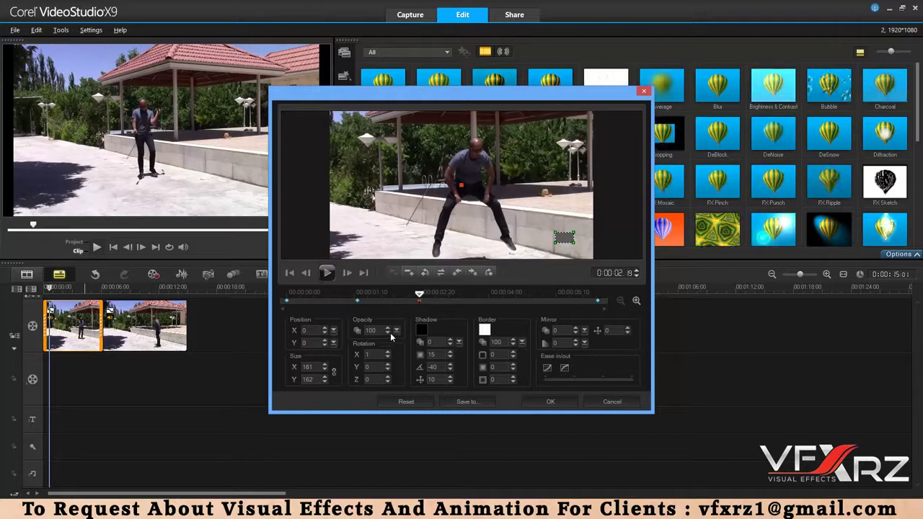
{"action": "type", "text": "2"}
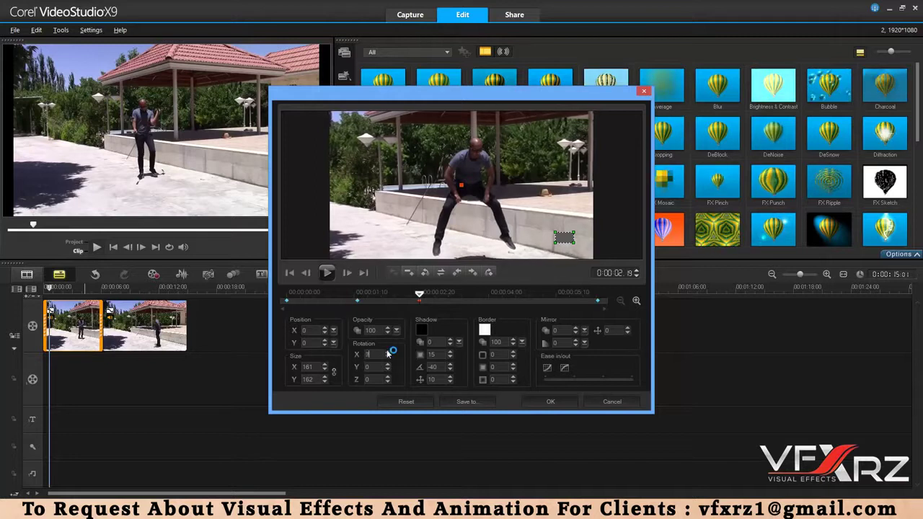
{"action": "left_click", "coordinate": [388, 353]}
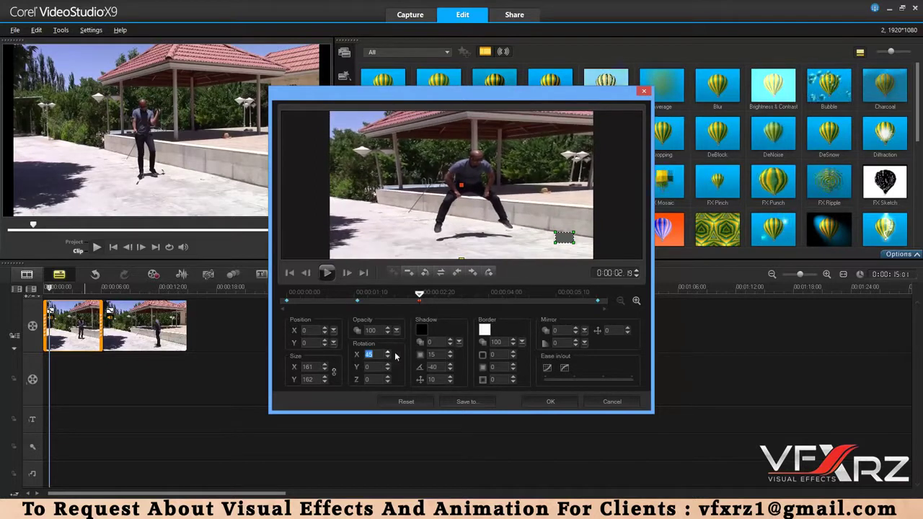
{"action": "left_click", "coordinate": [388, 366]}
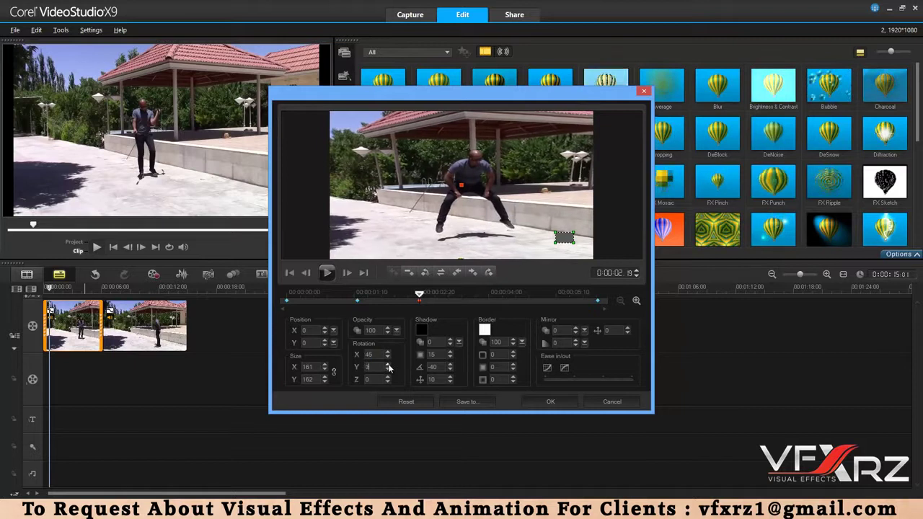
{"action": "left_click", "coordinate": [388, 366]}
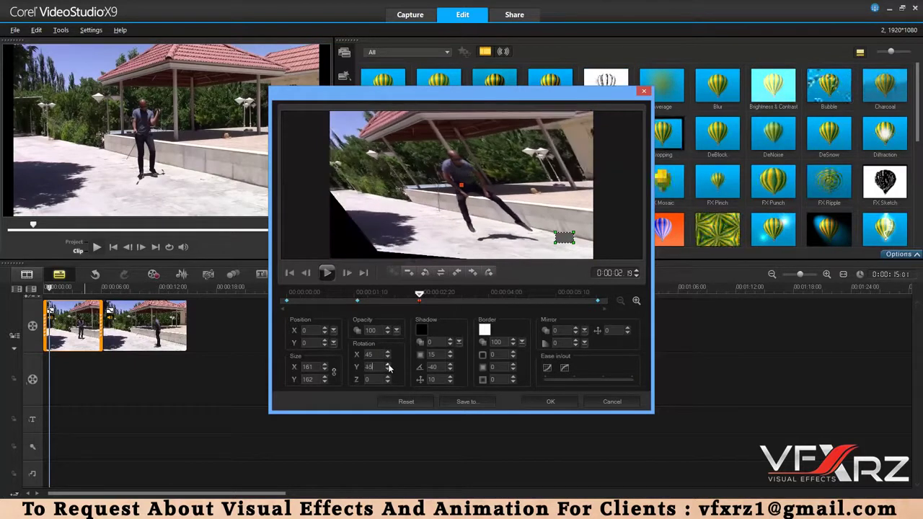
{"action": "left_click_drag", "start_coordinate": [424, 295], "coordinate": [331, 295]}
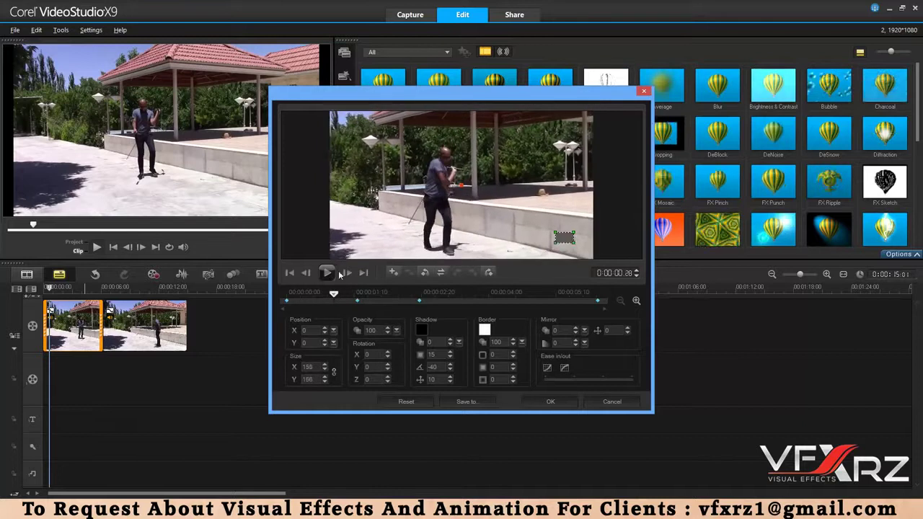
{"action": "left_click", "coordinate": [327, 273]}
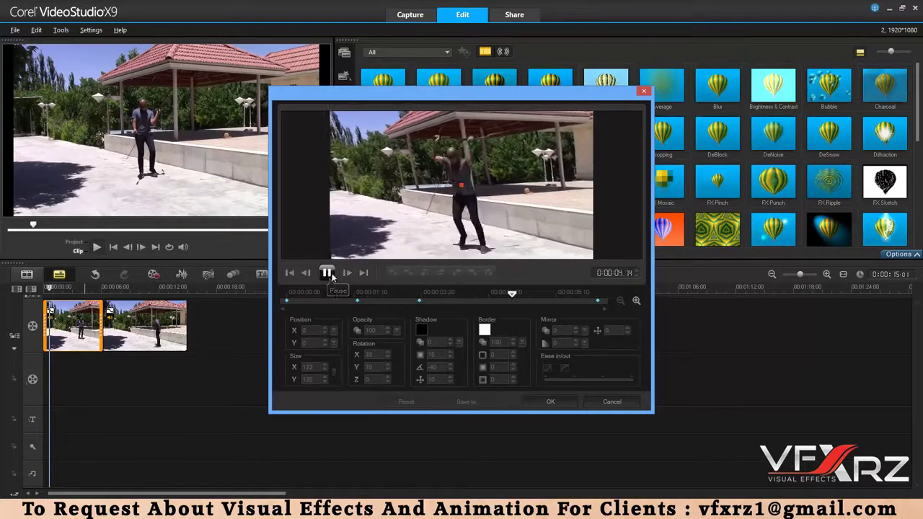
Reduce the clip's opacity at about 0:00:03:28 in the custom motion.
{"action": "left_click", "coordinate": [424, 294]}
{"action": "left_click_drag", "start_coordinate": [424, 293], "coordinate": [485, 295]}
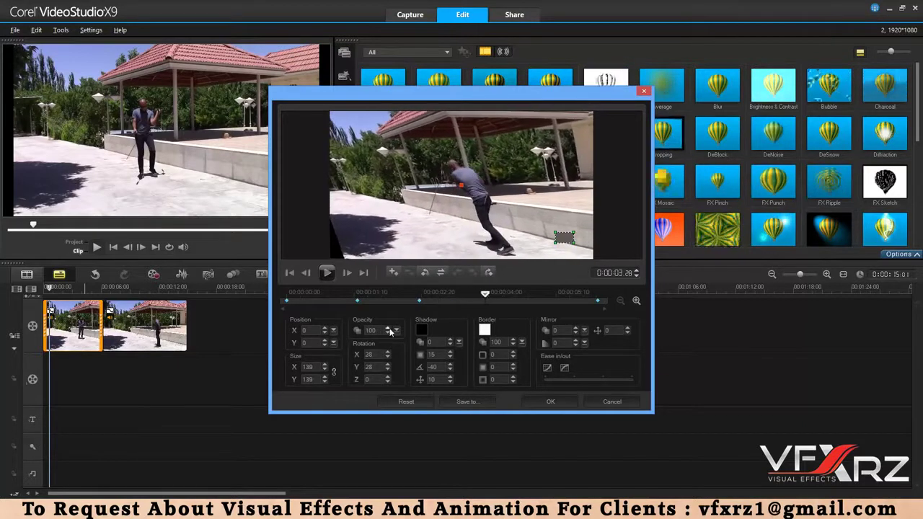
{"action": "left_click_drag", "start_coordinate": [395, 335], "coordinate": [365, 343]}
Set the border colour to red and shrink the clip's size to 84 at 0:00:04:10.
{"action": "left_click_drag", "start_coordinate": [476, 296], "coordinate": [507, 300]}
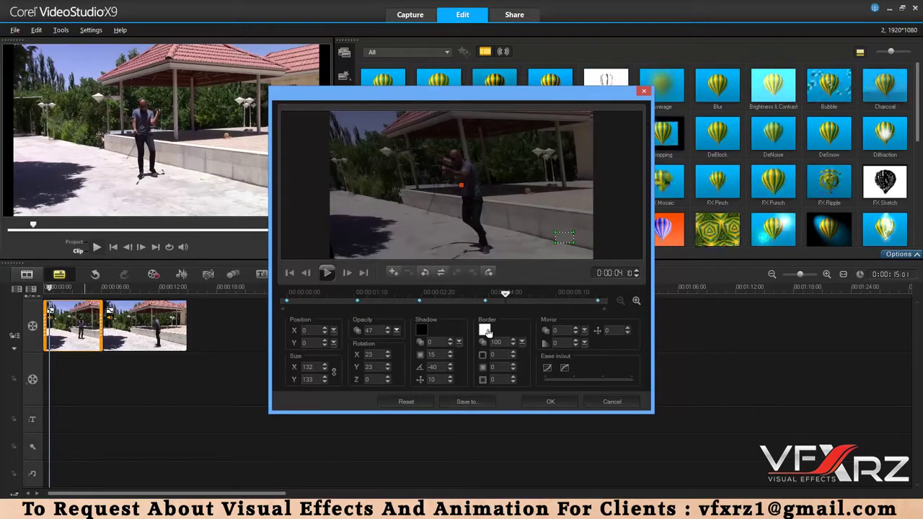
{"action": "left_click", "coordinate": [485, 330]}
{"action": "left_click", "coordinate": [492, 351]}
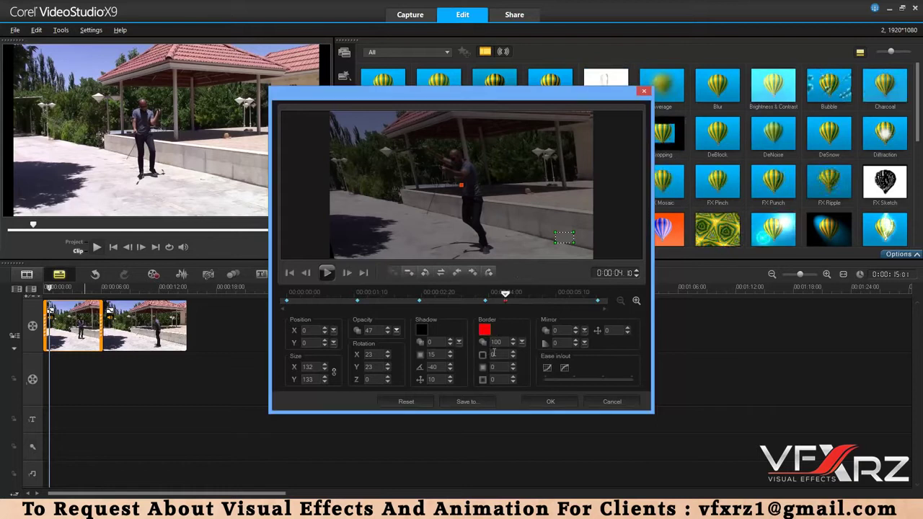
{"action": "left_click", "coordinate": [325, 369]}
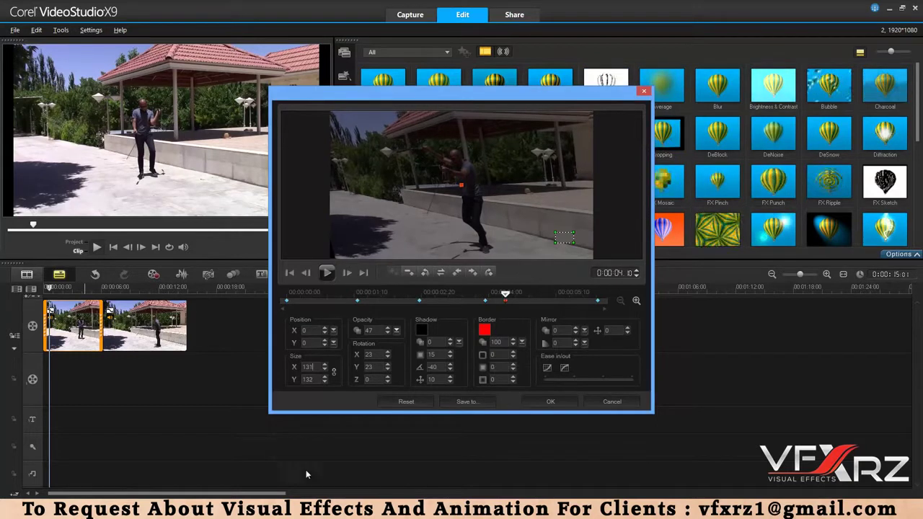
{"action": "left_click", "coordinate": [325, 370]}
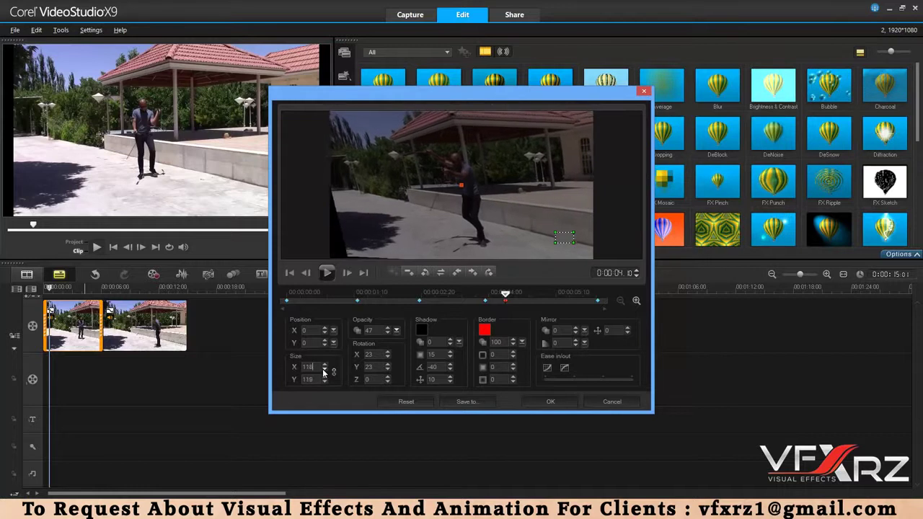
{"action": "left_click", "coordinate": [324, 370]}
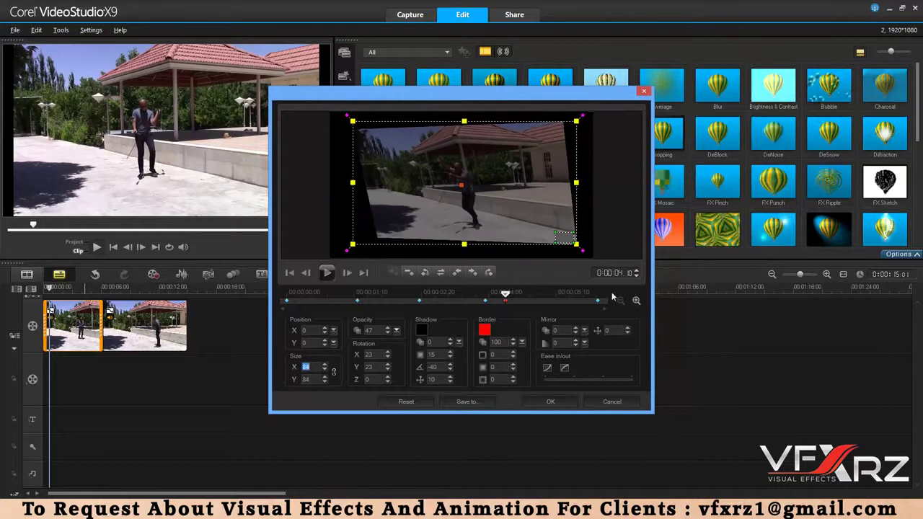
Give the clip a border of size 9, softening its outer edge to 5 and its inner edge to 9.
{"action": "left_click", "coordinate": [513, 352]}
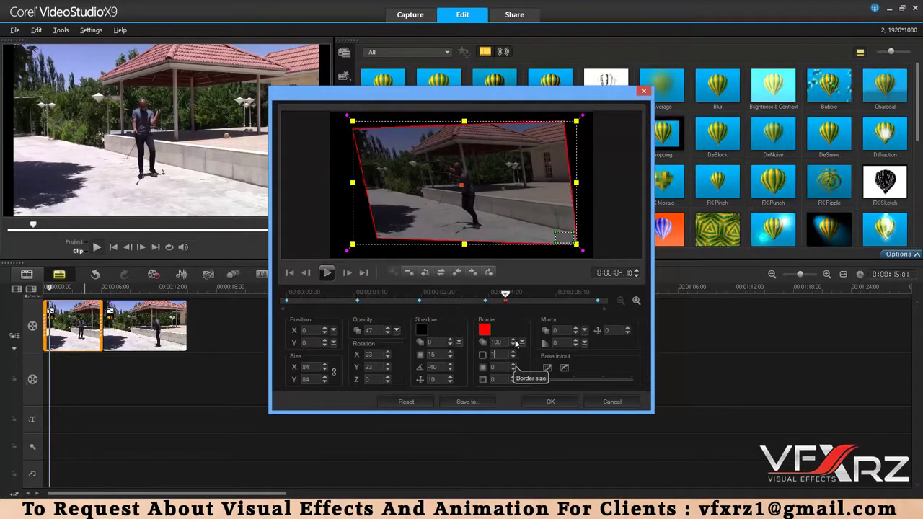
{"action": "left_click", "coordinate": [514, 352]}
{"action": "left_click", "coordinate": [513, 352]}
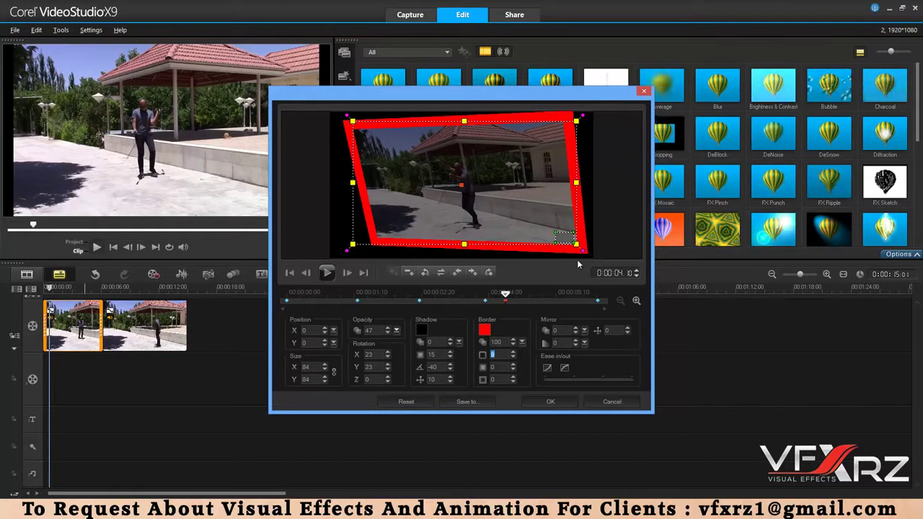
{"action": "left_click", "coordinate": [513, 364]}
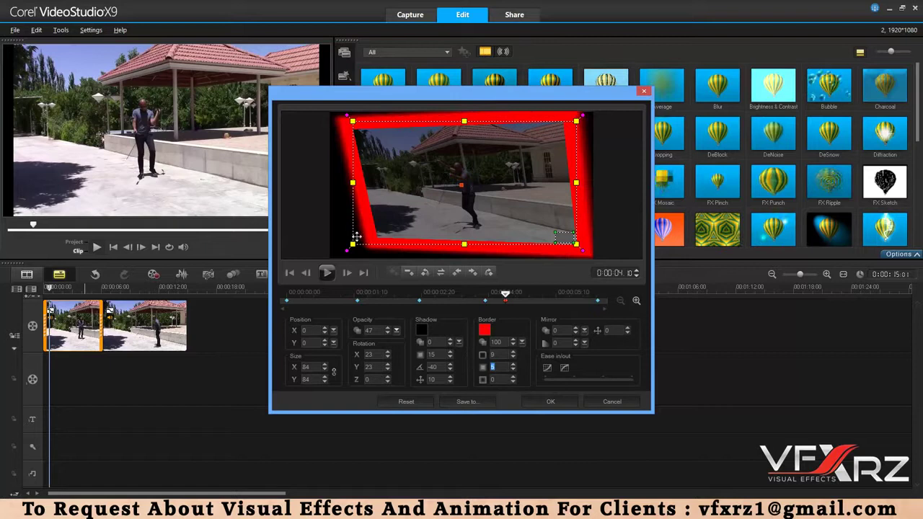
{"action": "left_click", "coordinate": [514, 380]}
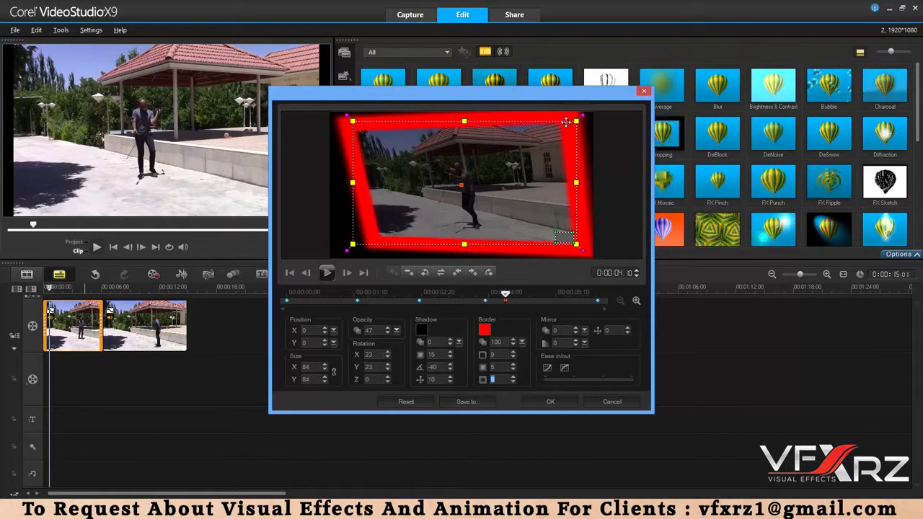
{"action": "mouse_move", "coordinate": [509, 294]}
{"action": "left_mouse_down"}
{"action": "mouse_move", "coordinate": [473, 296]}
{"action": "mouse_move", "coordinate": [585, 295]}
{"action": "mouse_move", "coordinate": [504, 298]}
{"action": "left_mouse_up"}
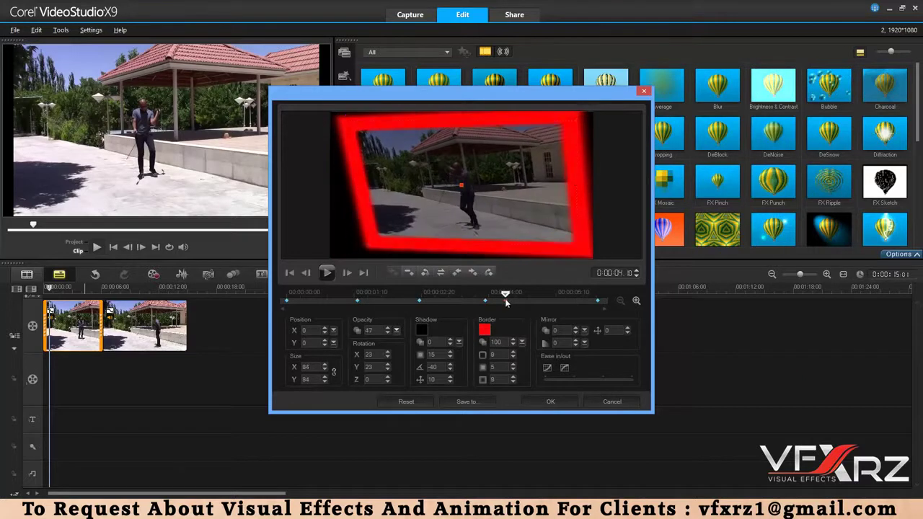
Shrink the bordered clip to size 45 at 0:00:04:10 and move it to about X -3, Y 29.
{"action": "left_click", "coordinate": [325, 369]}
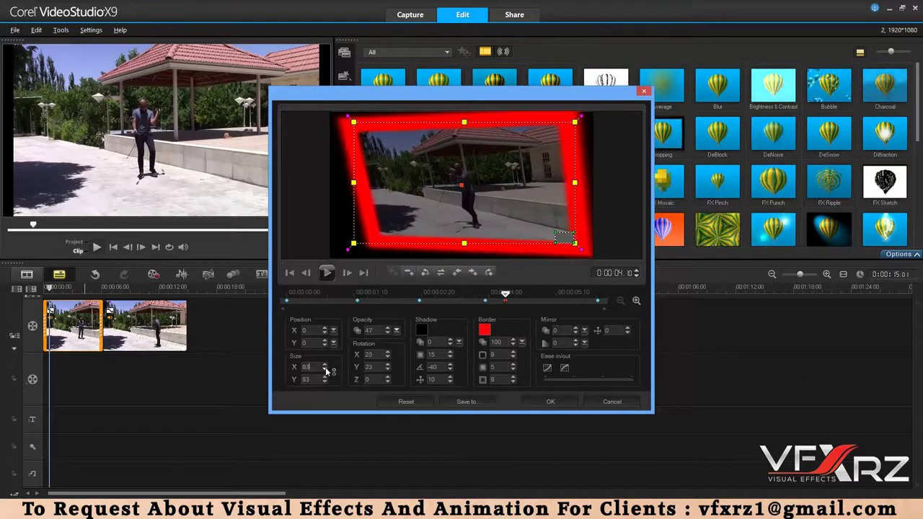
{"action": "left_click", "coordinate": [325, 369]}
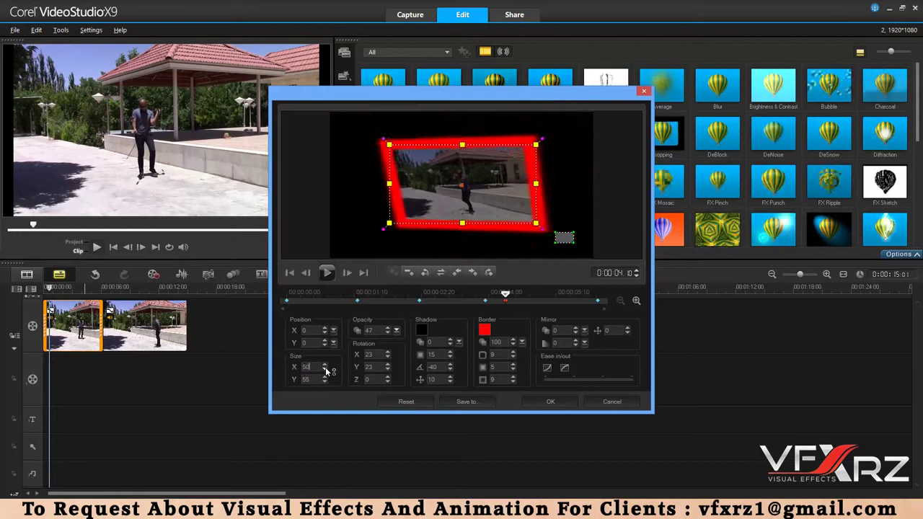
{"action": "left_click_drag", "start_coordinate": [493, 171], "coordinate": [489, 161]}
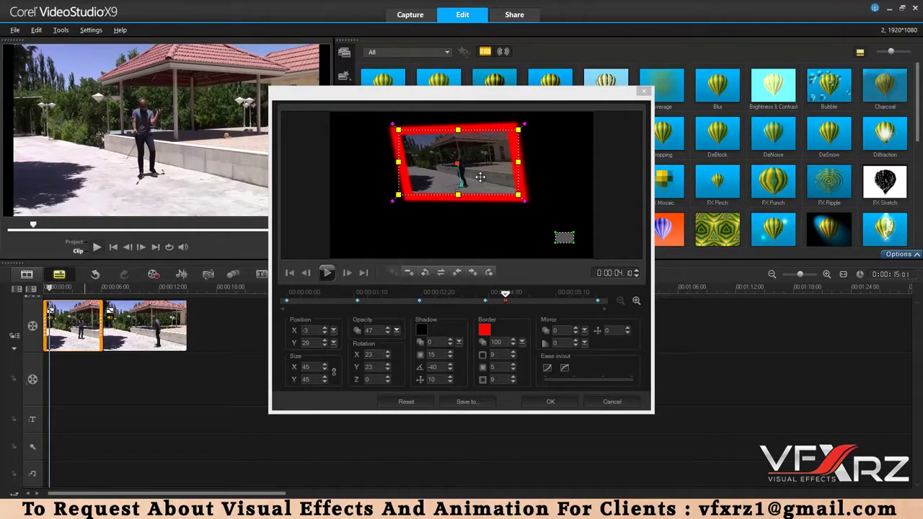
Add a mirror reflection below the clip with an opacity of 39 and fade it out.
{"action": "left_click", "coordinate": [584, 330]}
{"action": "left_click_drag", "start_coordinate": [583, 331], "coordinate": [603, 337]}
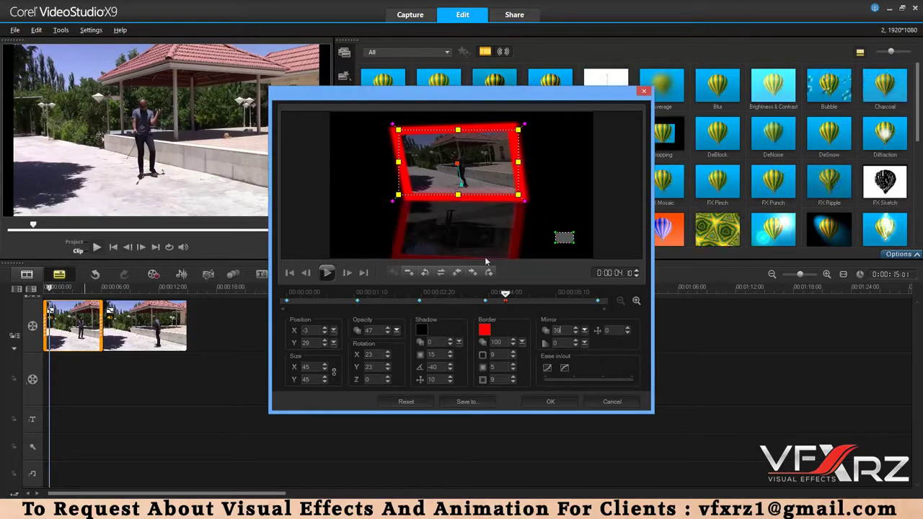
{"action": "left_click_drag", "start_coordinate": [584, 344], "coordinate": [612, 351]}
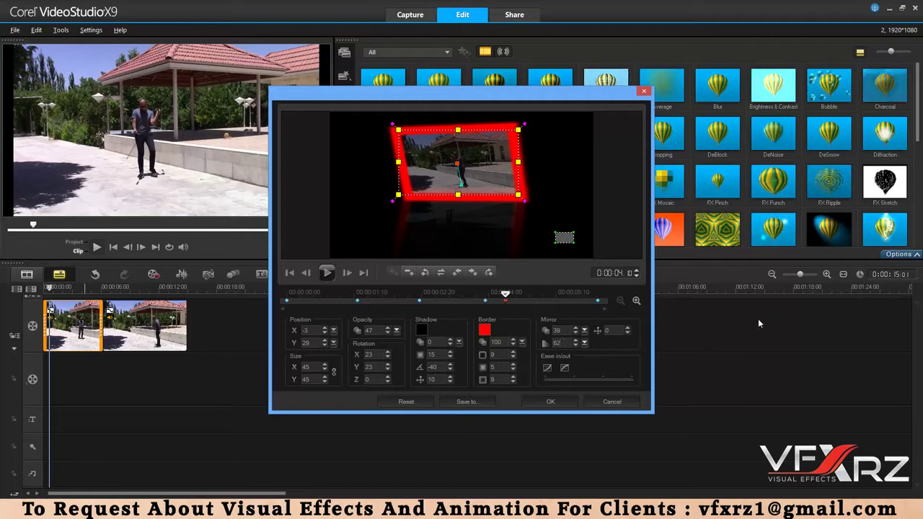
Try larger mirror distances, return the distance to 0, and apply the custom motion to the clip.
{"action": "left_click", "coordinate": [627, 327]}
{"action": "left_click", "coordinate": [628, 330]}
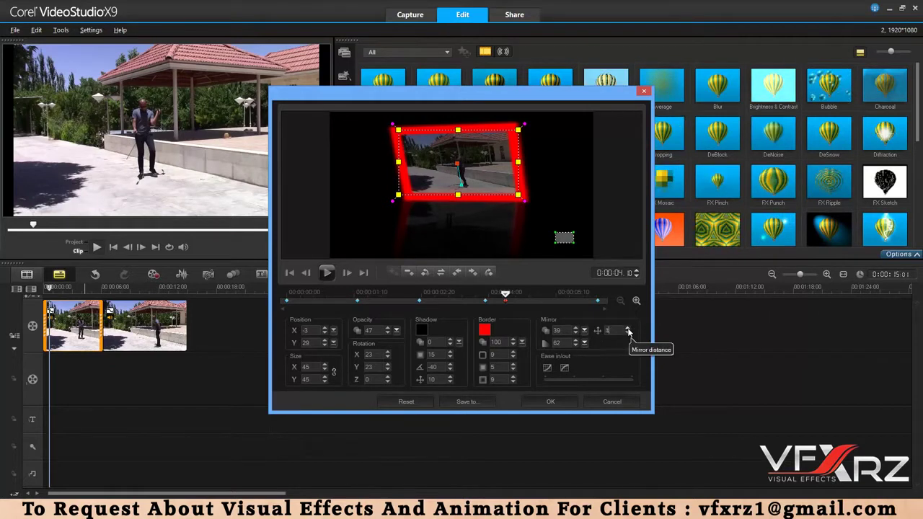
{"action": "left_click", "coordinate": [628, 330]}
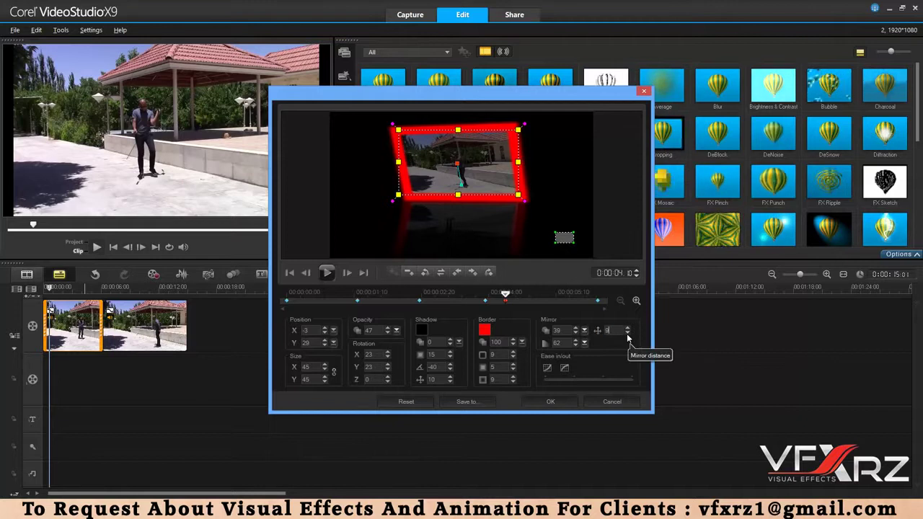
{"action": "left_click", "coordinate": [627, 334]}
{"action": "left_click", "coordinate": [627, 334]}
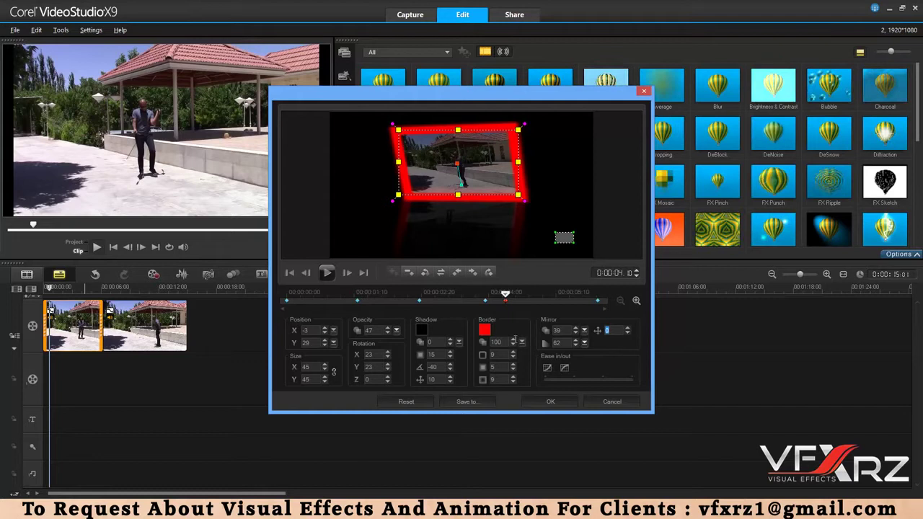
{"action": "left_click", "coordinate": [550, 402]}
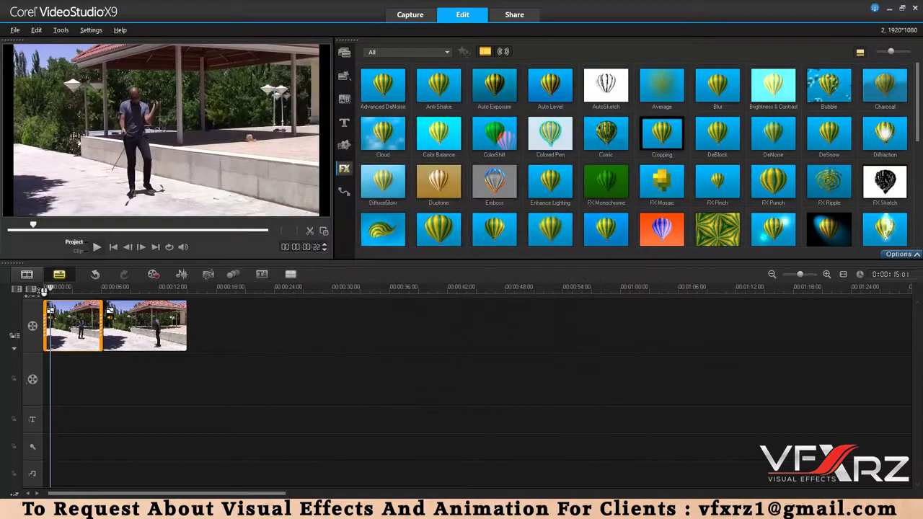
Play the first clip with its custom motion in the project preview, and undo the motion.
{"action": "left_click", "coordinate": [101, 249]}
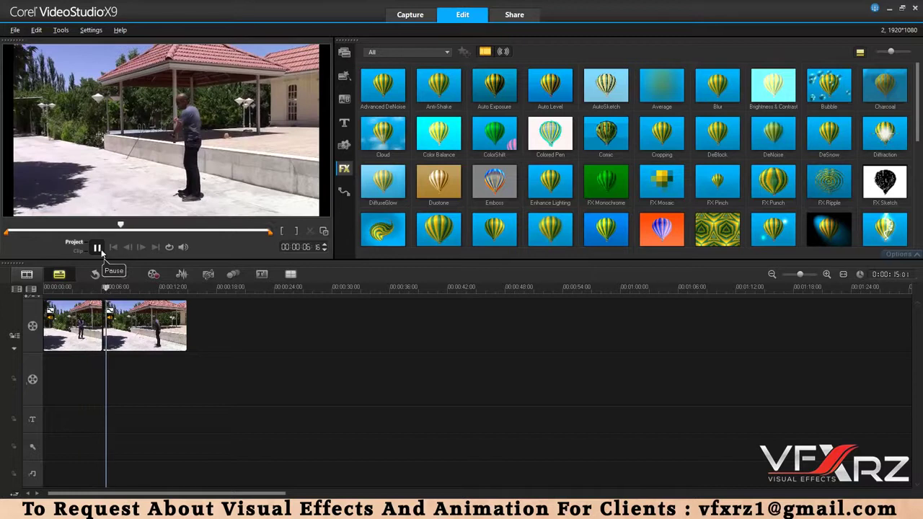
{"action": "left_click", "coordinate": [101, 252]}
{"action": "left_click_drag", "start_coordinate": [107, 288], "coordinate": [48, 289]}
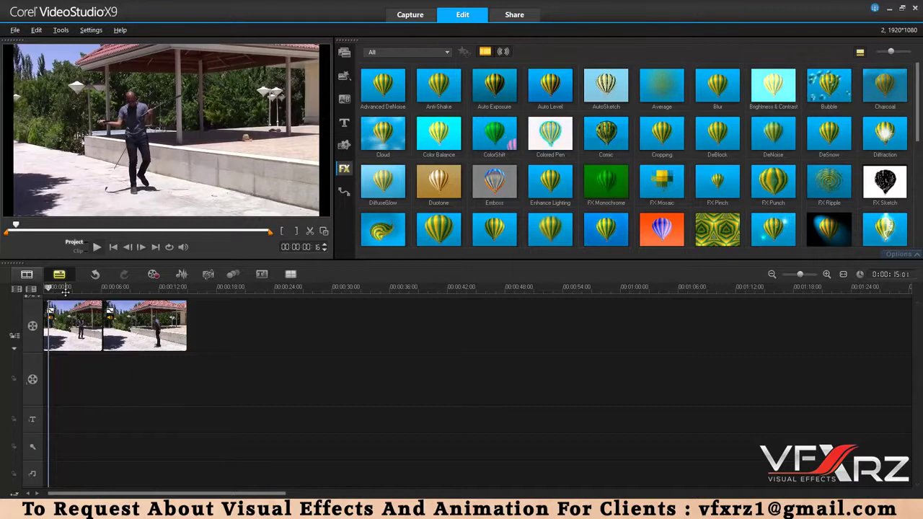
{"action": "key", "text": "ctrl+z"}
Check the first clip on the timeline around 0:00:03:19 and 0:00:03:01.
{"action": "left_click_drag", "start_coordinate": [49, 288], "coordinate": [78, 290]}
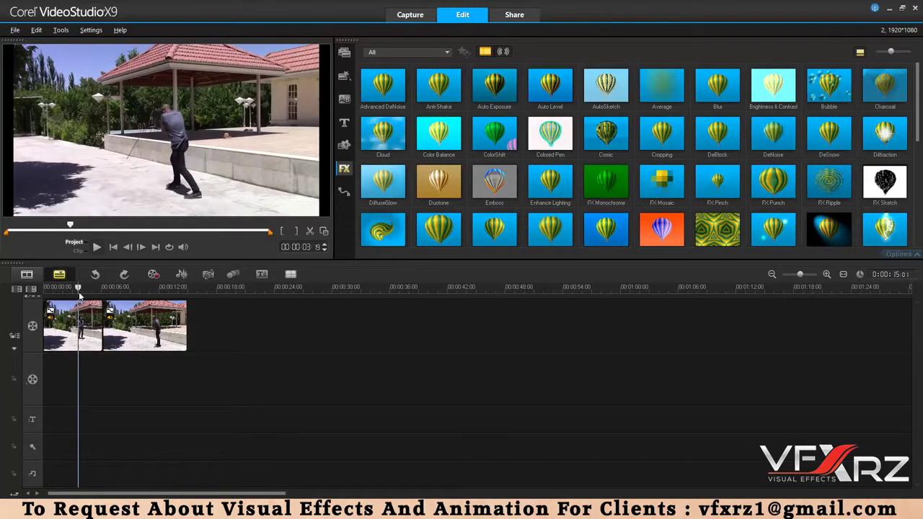
{"action": "left_click", "coordinate": [83, 310]}
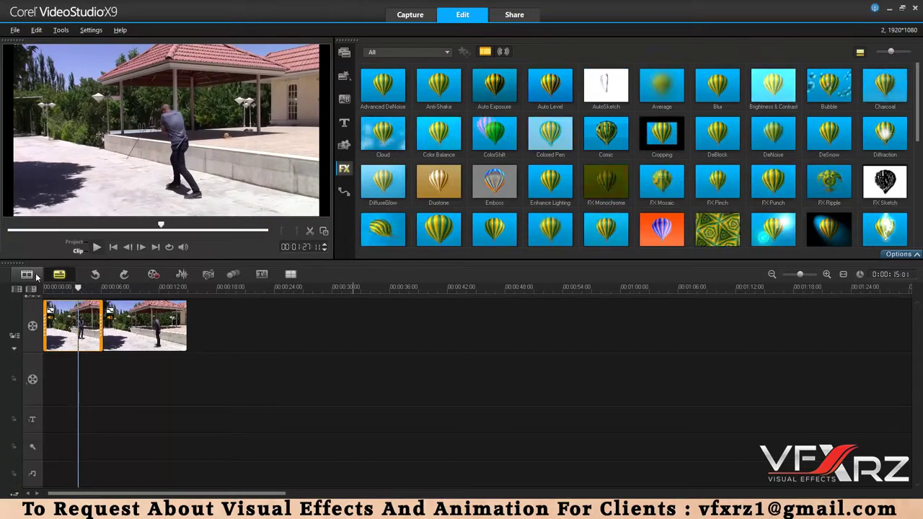
{"action": "left_click", "coordinate": [252, 370]}
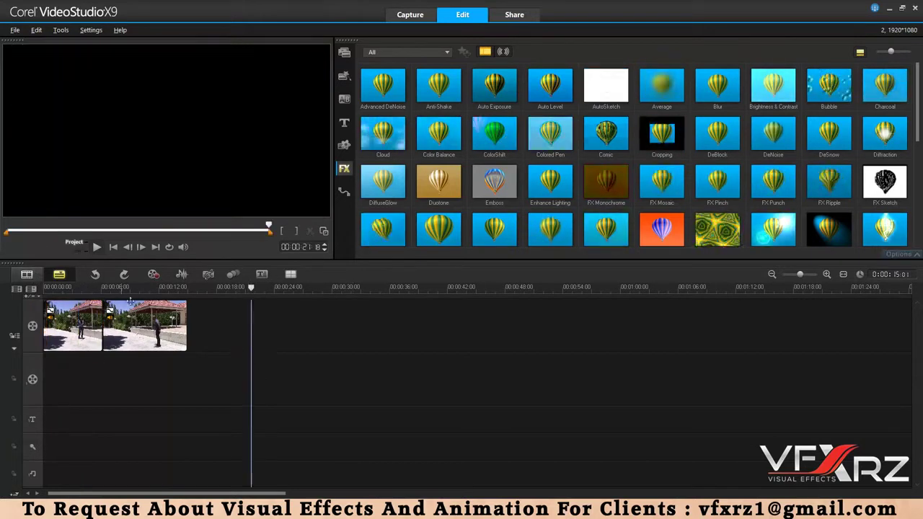
{"action": "left_click", "coordinate": [74, 288]}
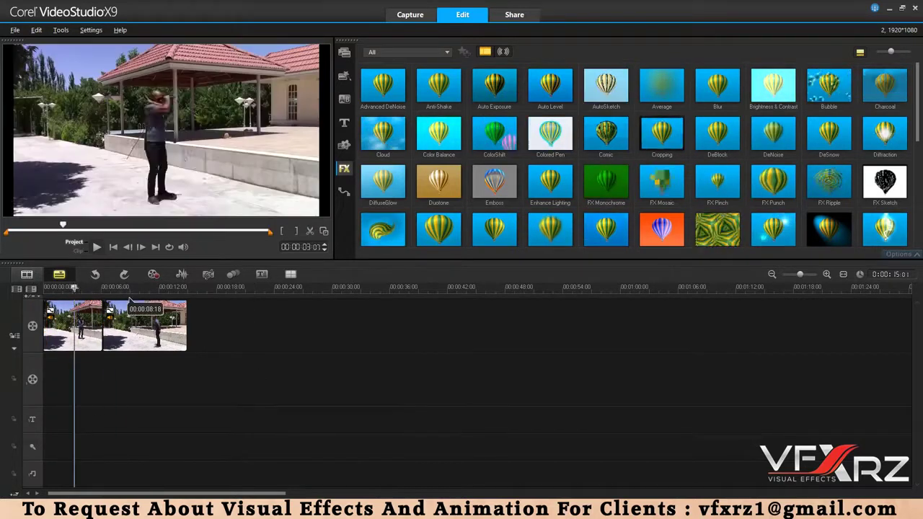
Switch to storyboard view and add the Angry Birds image from the media library after the second clip.
{"action": "left_click", "coordinate": [32, 277]}
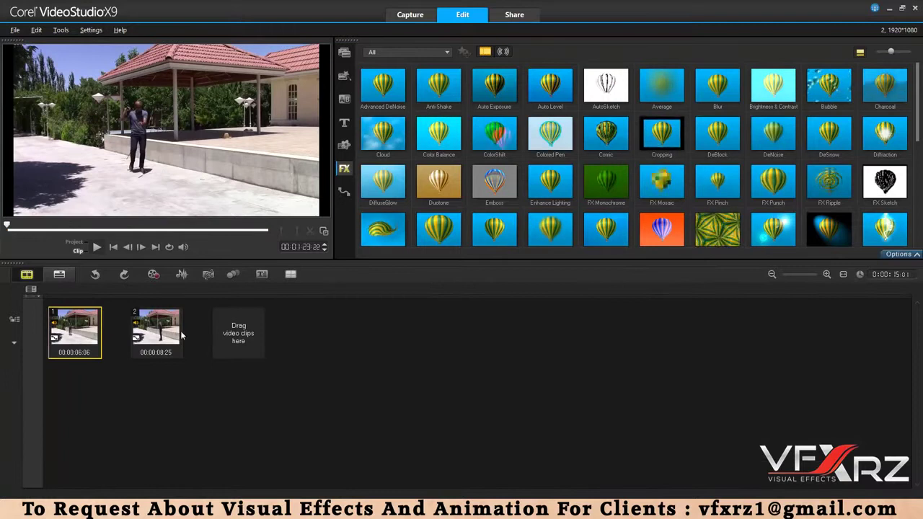
{"action": "left_click", "coordinate": [173, 333]}
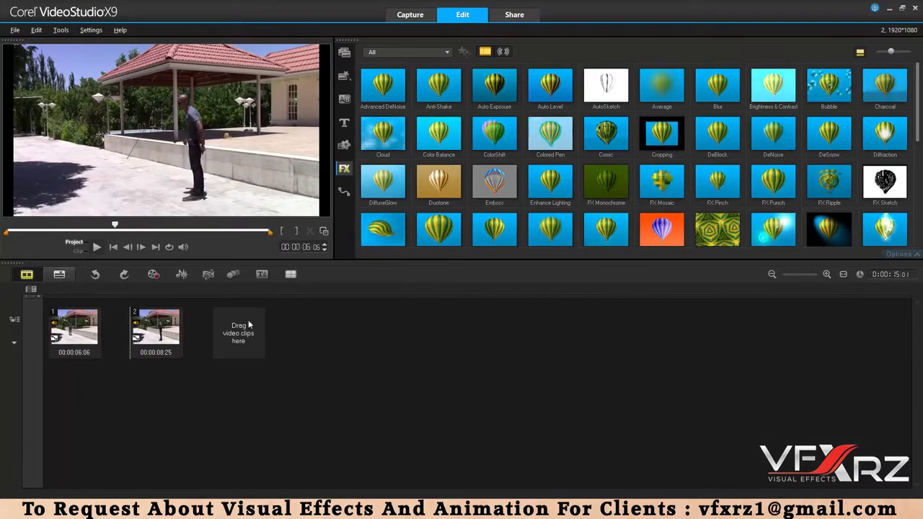
{"action": "left_click", "coordinate": [343, 53]}
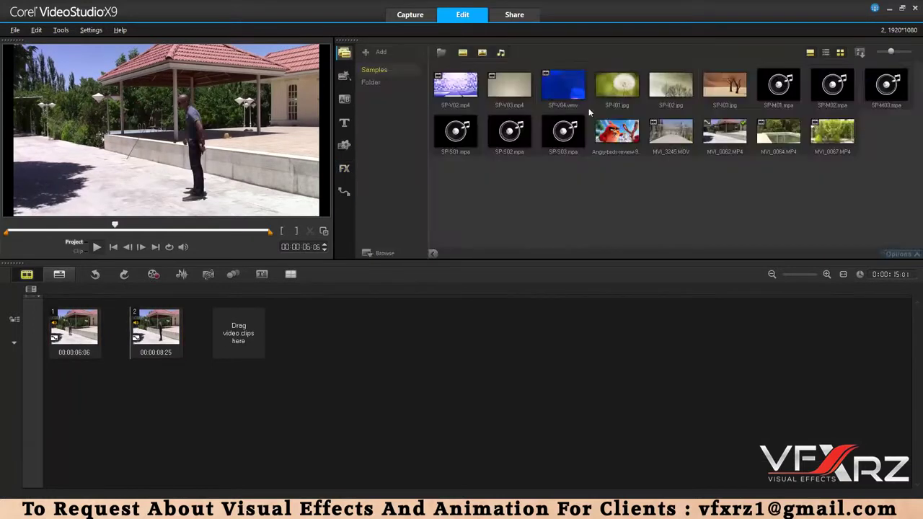
{"action": "left_click_drag", "start_coordinate": [616, 131], "coordinate": [233, 326]}
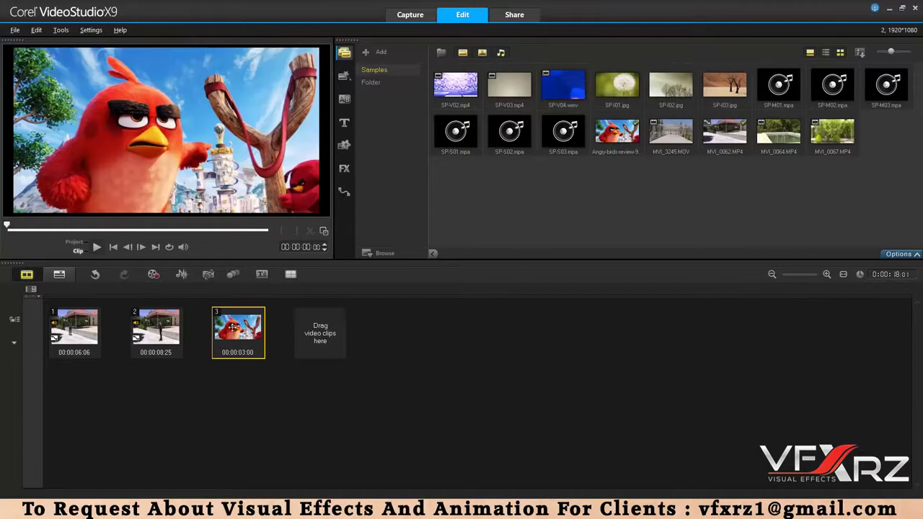
Return to timeline view, go to 0:00:11:04, and look over the recording and capture options.
{"action": "left_click", "coordinate": [62, 275]}
{"action": "left_click", "coordinate": [87, 286]}
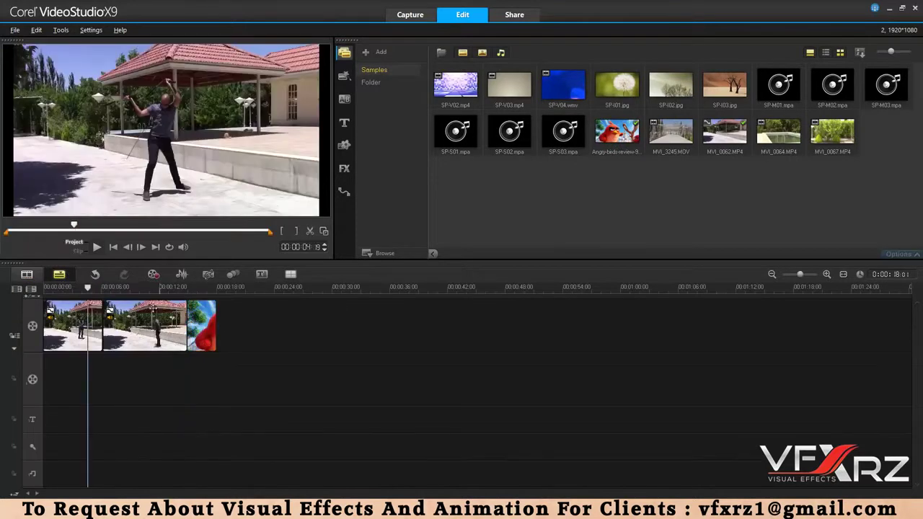
{"action": "left_click_drag", "start_coordinate": [135, 292], "coordinate": [150, 292]}
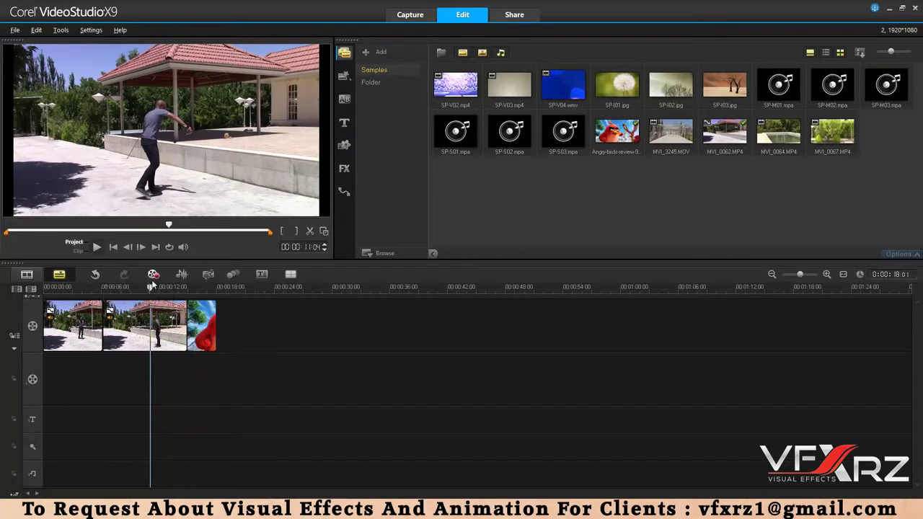
{"action": "left_click", "coordinate": [154, 275]}
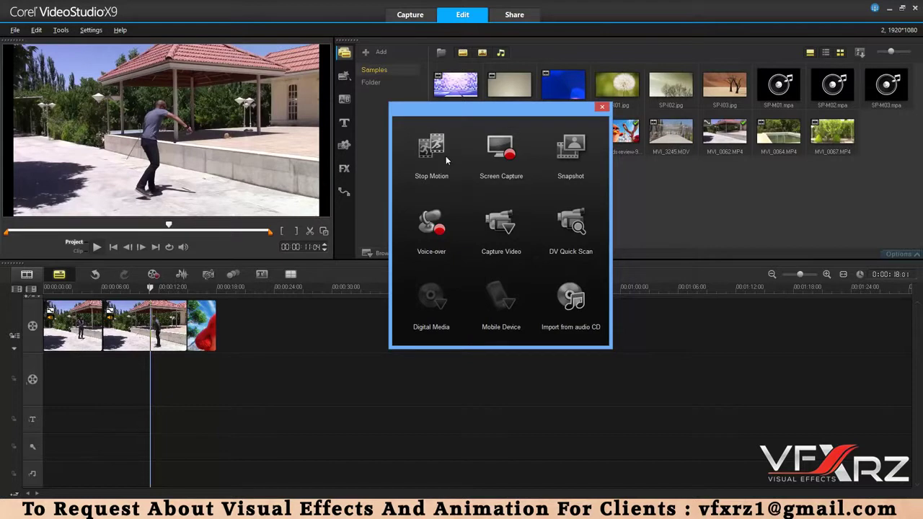
{"action": "left_click", "coordinate": [600, 108]}
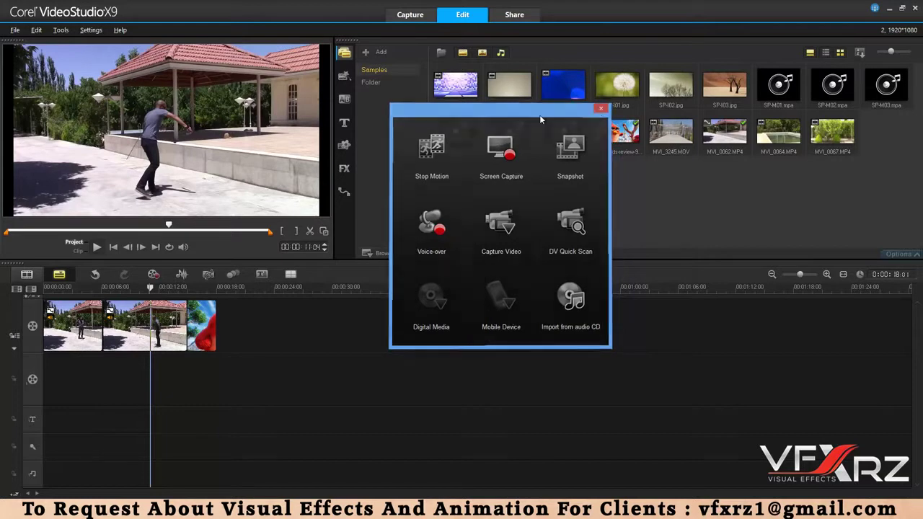
Use the sound mixer to raise the video track's volume at 0:00:11:04 and lower it for the first clip.
{"action": "left_click", "coordinate": [182, 275]}
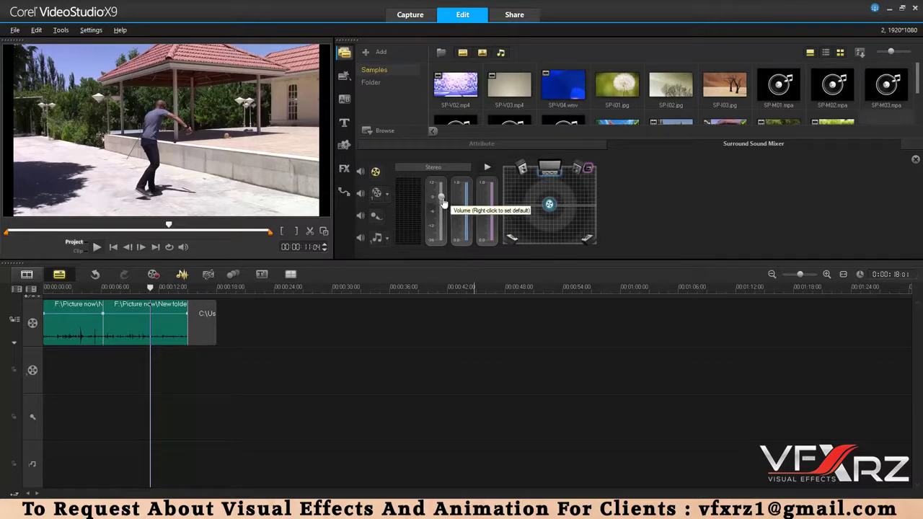
{"action": "left_click_drag", "start_coordinate": [439, 200], "coordinate": [442, 189]}
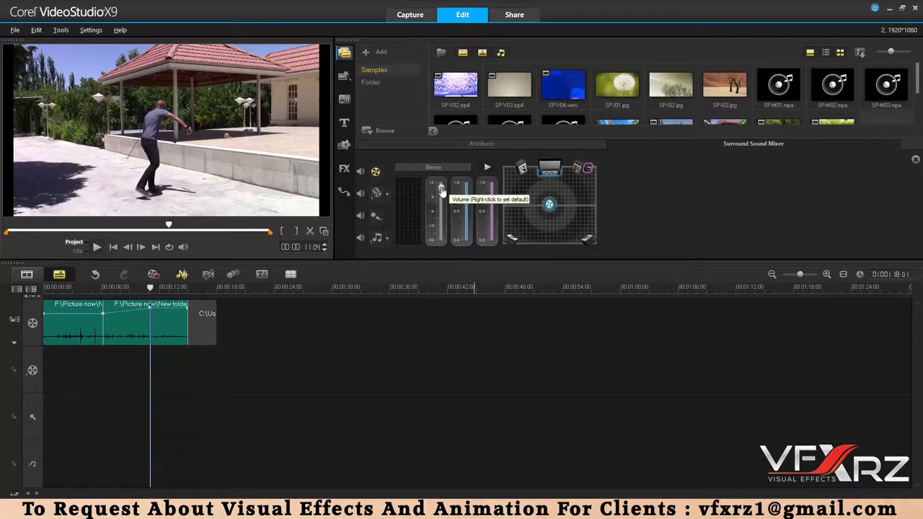
{"action": "left_click", "coordinate": [84, 328]}
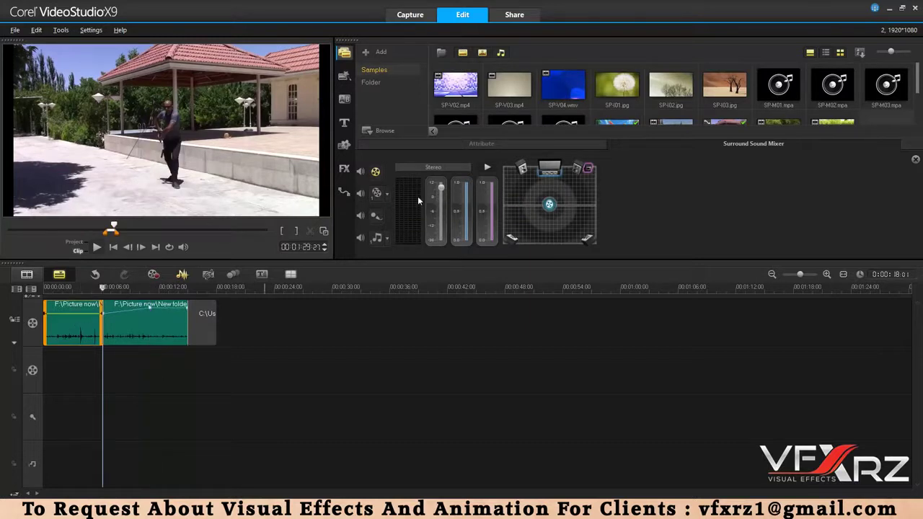
{"action": "left_click_drag", "start_coordinate": [440, 193], "coordinate": [441, 200]}
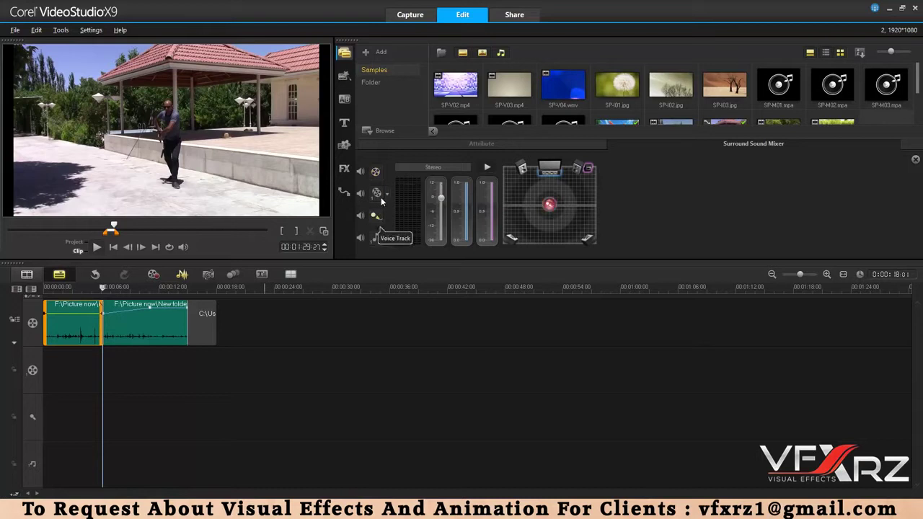
{"action": "left_click", "coordinate": [373, 237]}
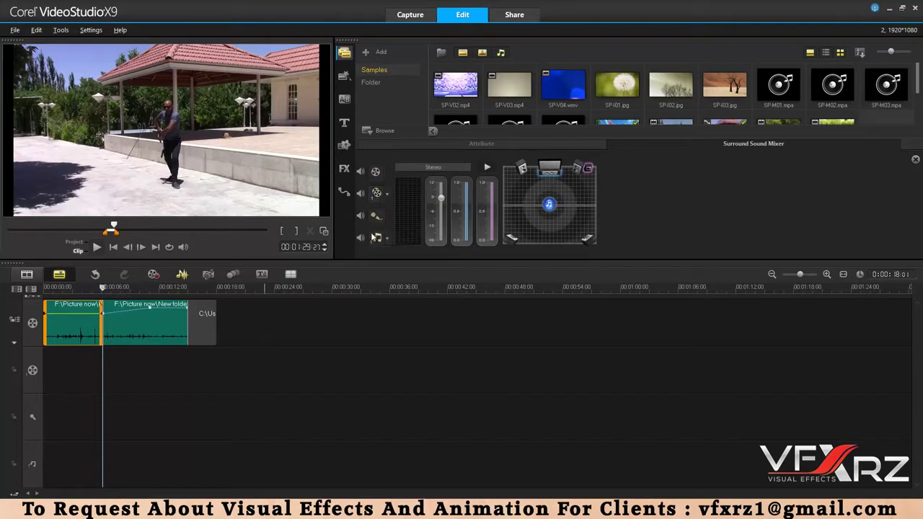
{"action": "left_click", "coordinate": [375, 171]}
Browse the Auto Music categories and preview the Ambient song Drama in the Spreading Light version.
{"action": "left_click", "coordinate": [208, 274]}
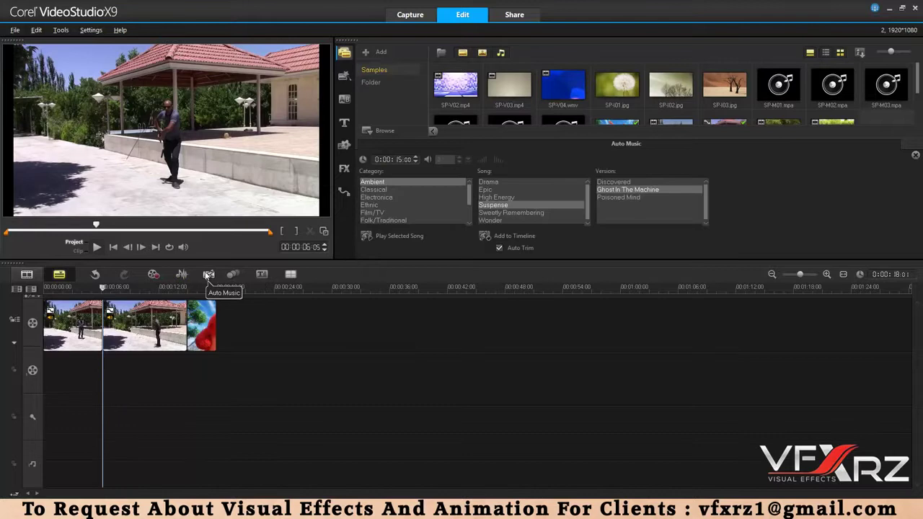
{"action": "left_click", "coordinate": [379, 189]}
{"action": "left_click", "coordinate": [379, 205]}
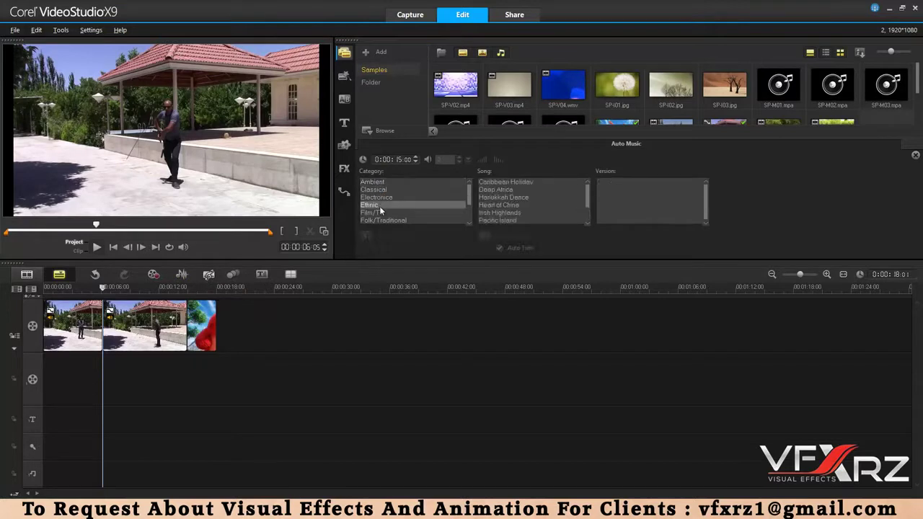
{"action": "left_click", "coordinate": [384, 182]}
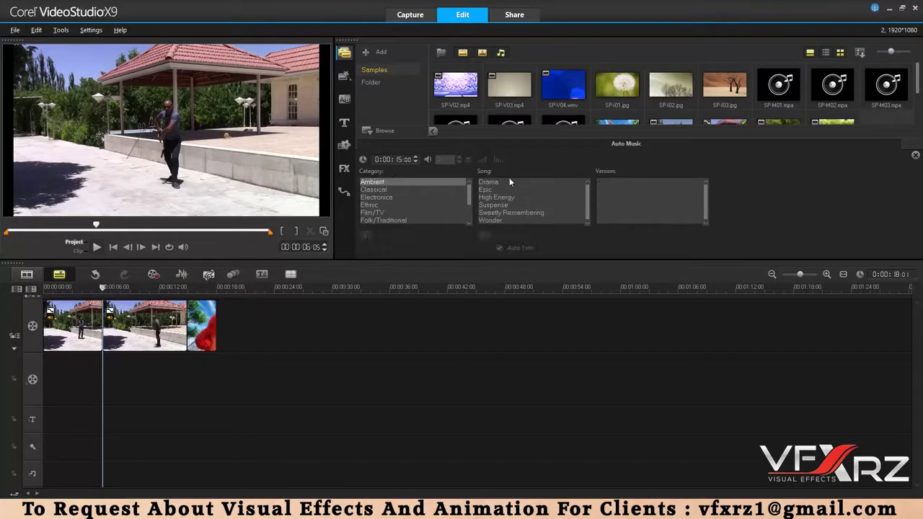
{"action": "left_click", "coordinate": [513, 220]}
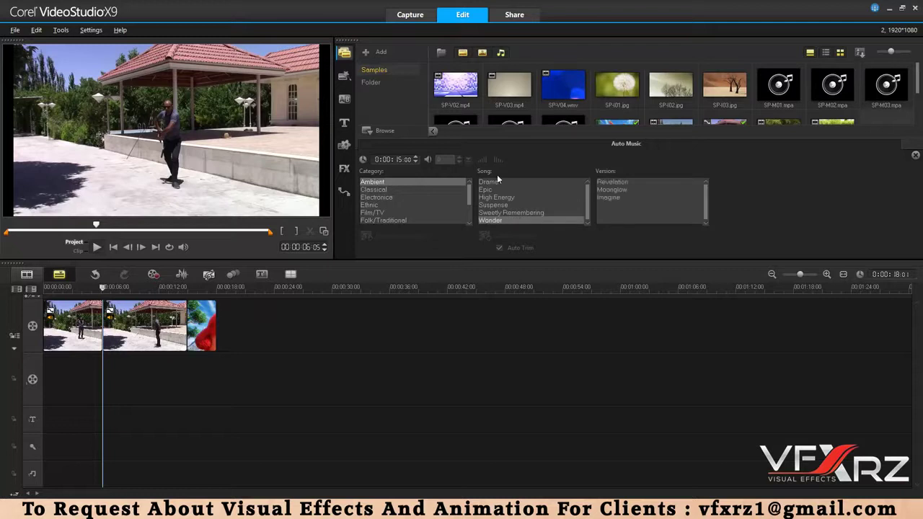
{"action": "left_click", "coordinate": [496, 184]}
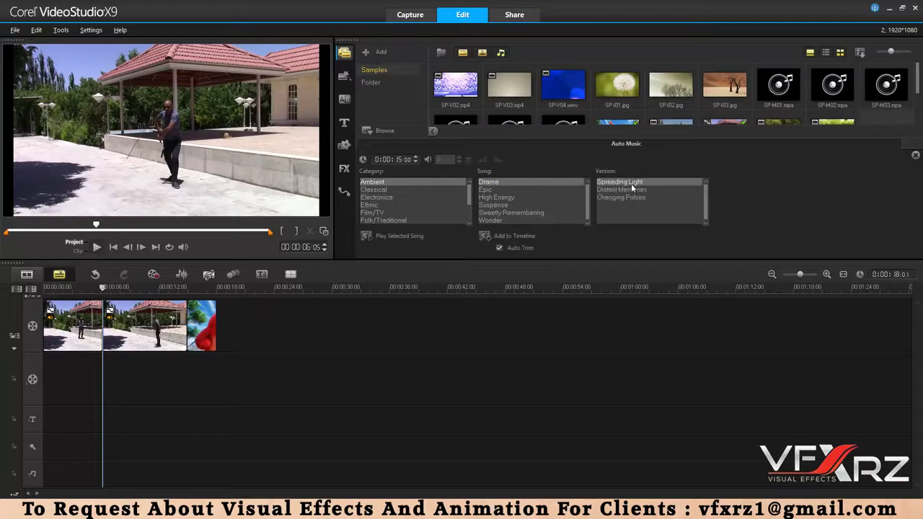
{"action": "left_click", "coordinate": [390, 238]}
Choose the Electronica song Driving Space in its Black Hole version and preview it.
{"action": "left_click", "coordinate": [406, 196]}
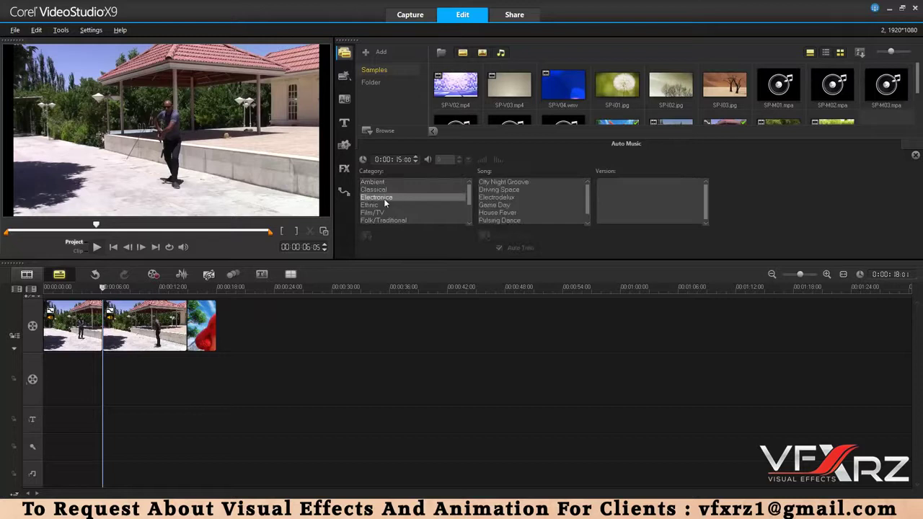
{"action": "left_click", "coordinate": [509, 190]}
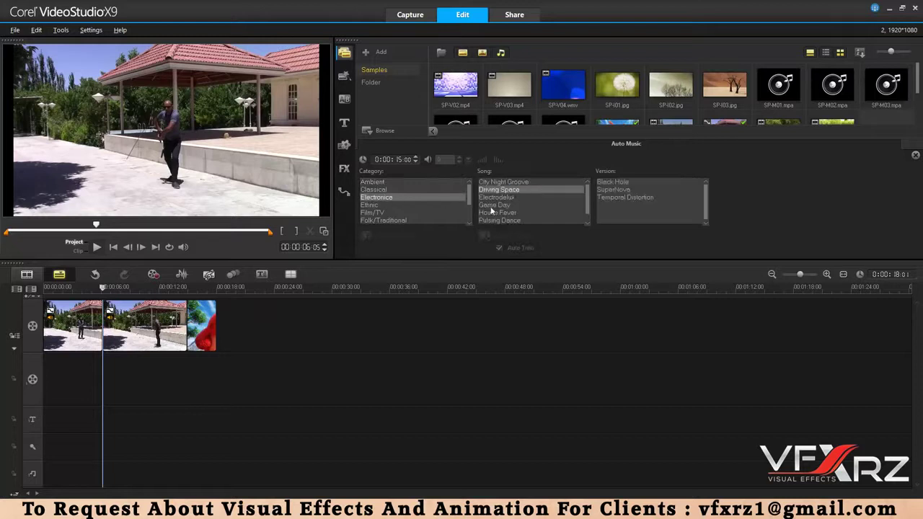
{"action": "left_click", "coordinate": [609, 183]}
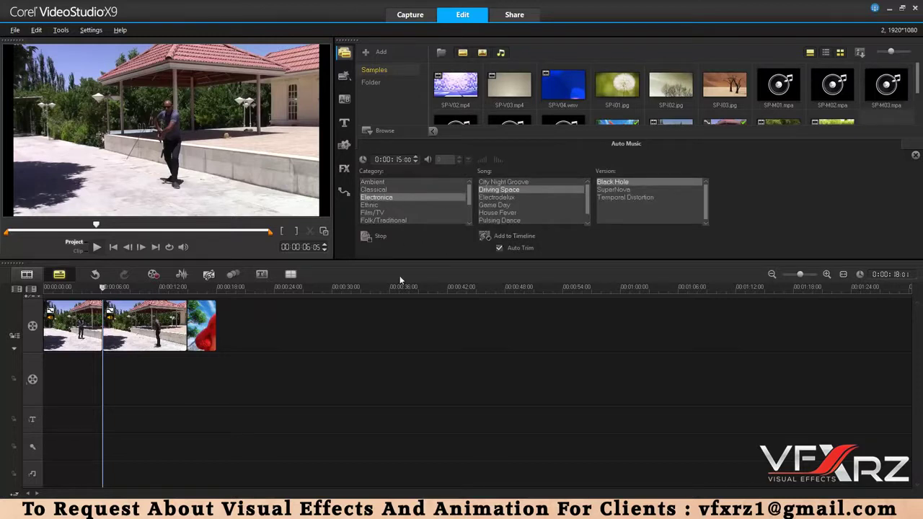
{"action": "left_click", "coordinate": [382, 237]}
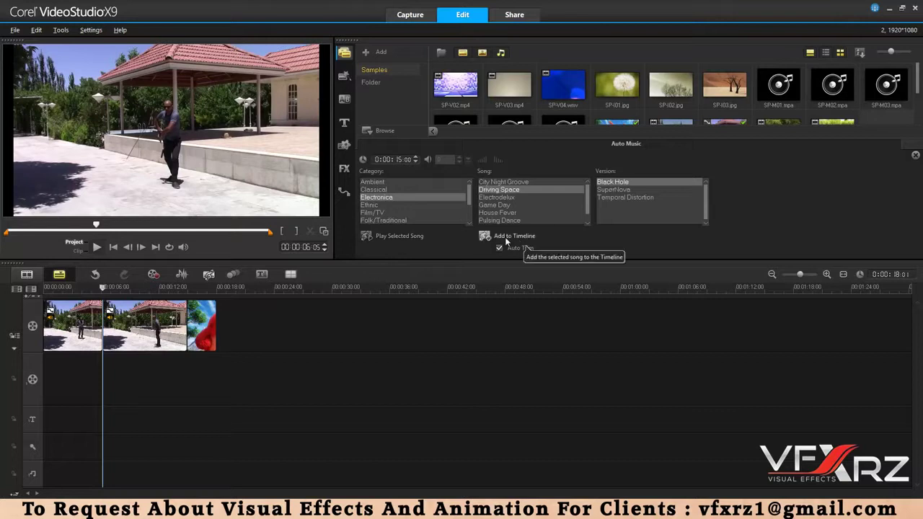
Add the chosen song to the timeline at the start of the music track, and play the project with it.
{"action": "left_click", "coordinate": [518, 237]}
{"action": "left_click_drag", "start_coordinate": [177, 467], "coordinate": [65, 480]}
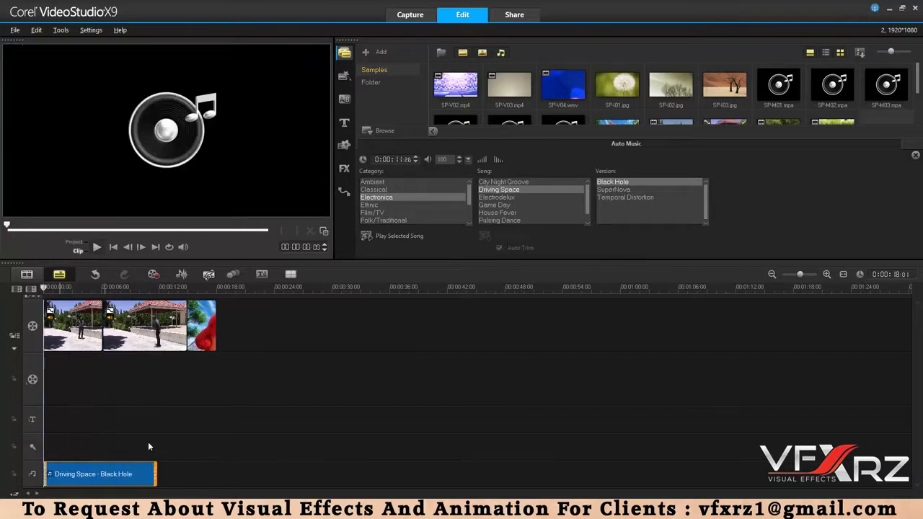
{"action": "left_click", "coordinate": [62, 288]}
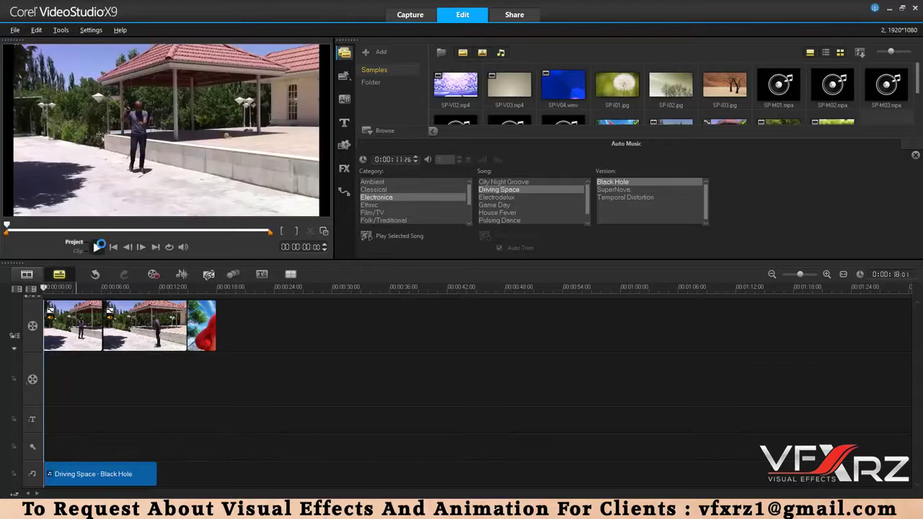
{"action": "left_click", "coordinate": [99, 247]}
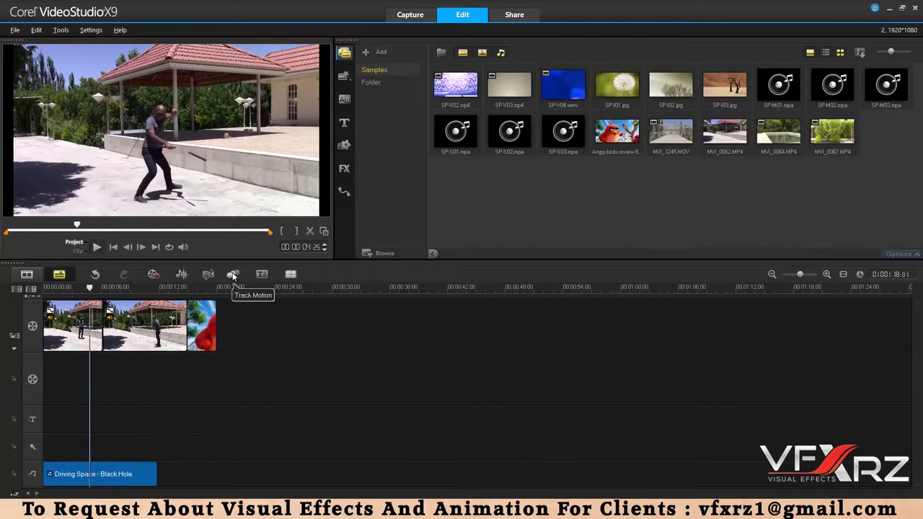
Open motion tracking for the first timeline clip and add a new tracker.
{"action": "left_click", "coordinate": [233, 275]}
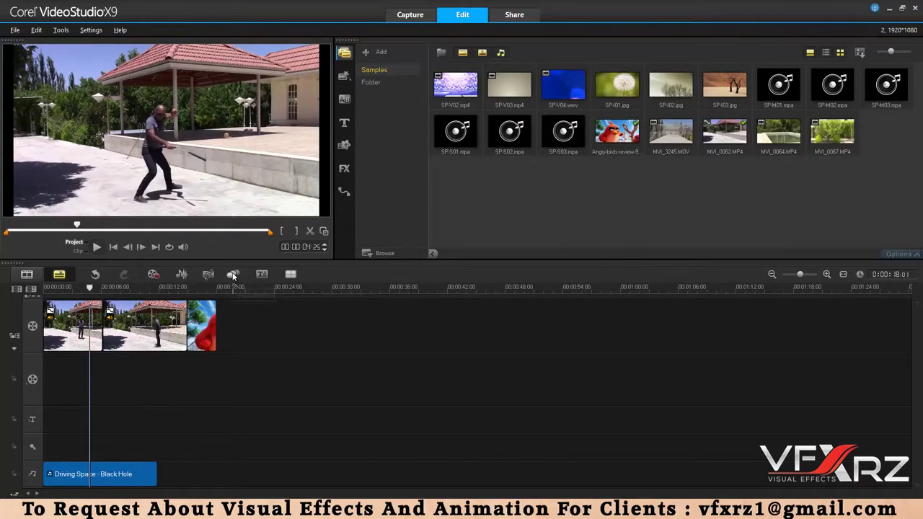
{"action": "left_click", "coordinate": [463, 271]}
{"action": "left_click", "coordinate": [94, 325]}
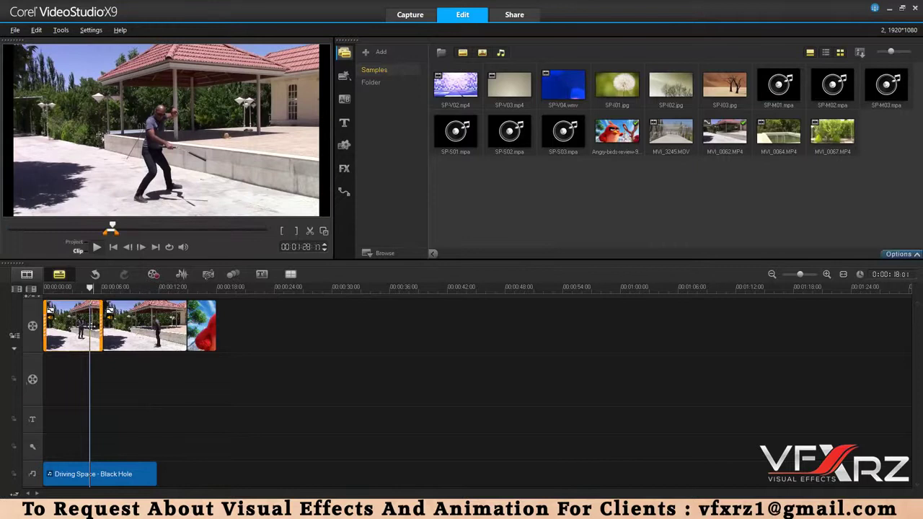
{"action": "left_click", "coordinate": [237, 276]}
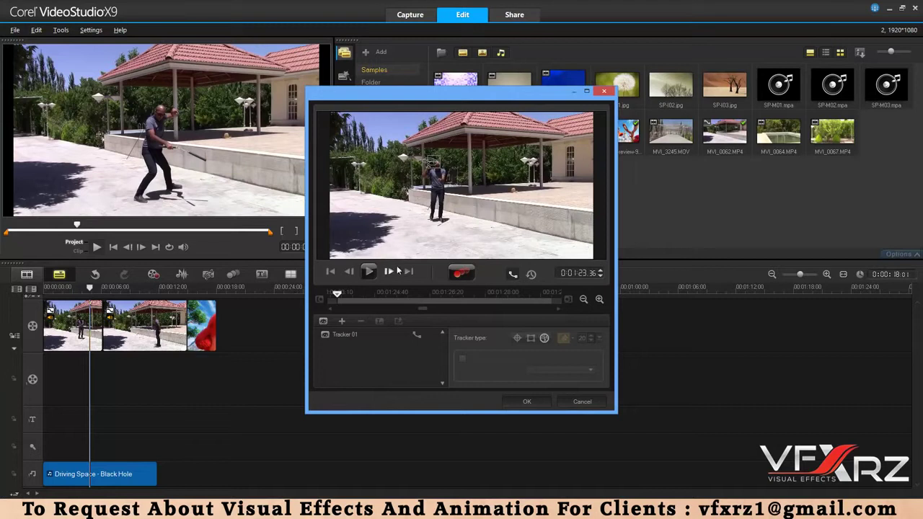
{"action": "left_click", "coordinate": [343, 322]}
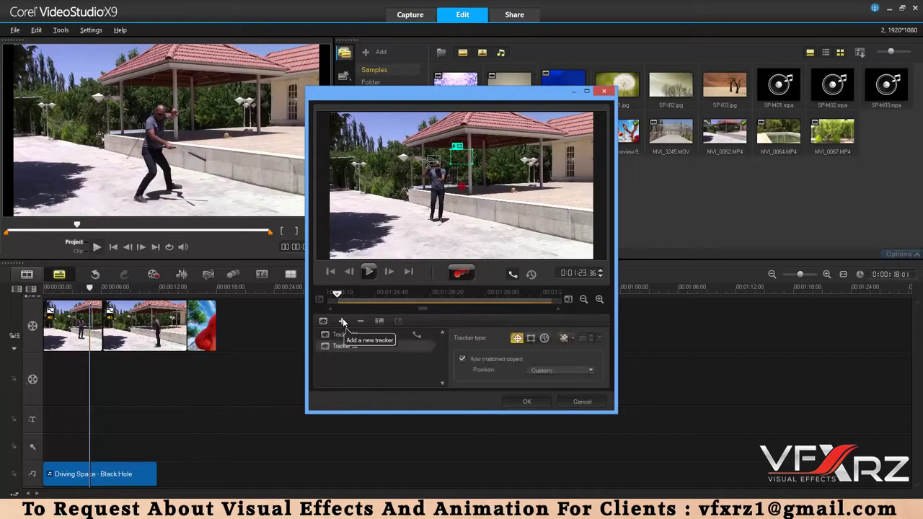
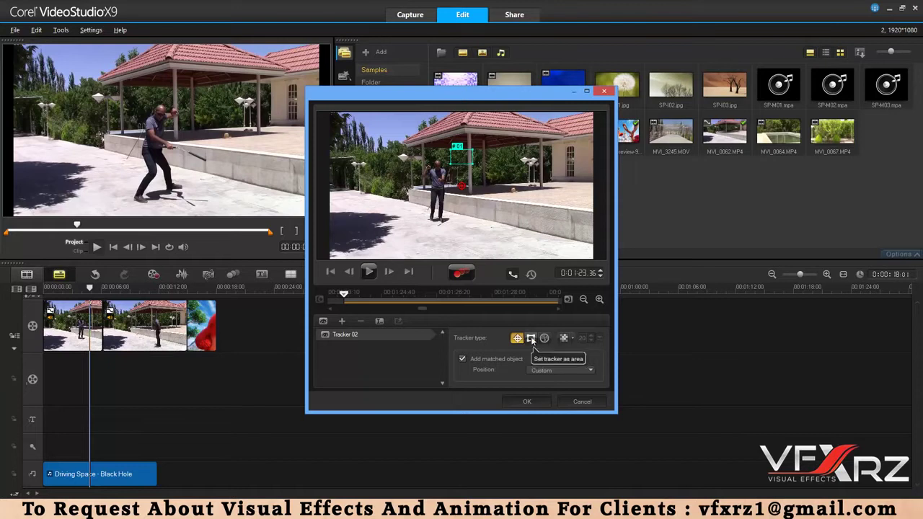
Set the tracker as an area over the man's upper body, and try the multi-point tracker type.
{"action": "left_click", "coordinate": [531, 338]}
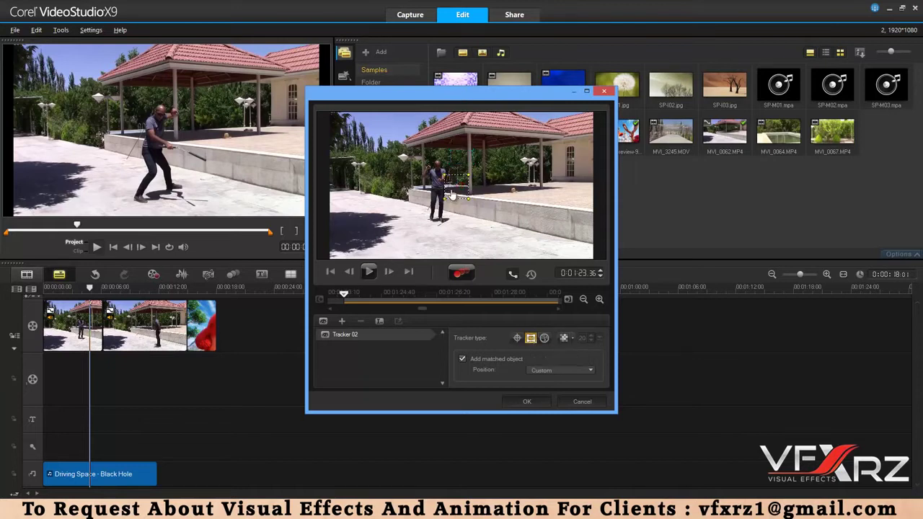
{"action": "left_click_drag", "start_coordinate": [450, 193], "coordinate": [433, 185]}
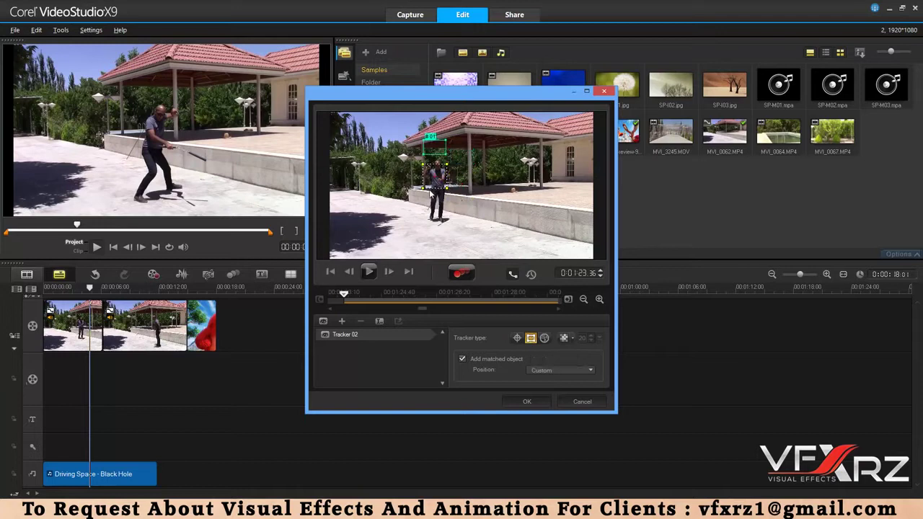
{"action": "left_click", "coordinate": [545, 338]}
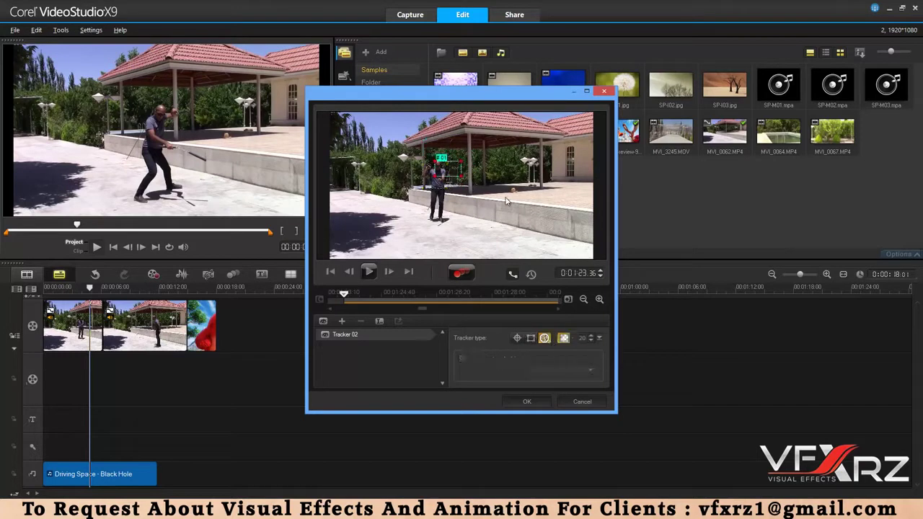
Fit a mosaic area tracker over the man's face, track its motion through the clip and apply it.
{"action": "left_click", "coordinate": [531, 339]}
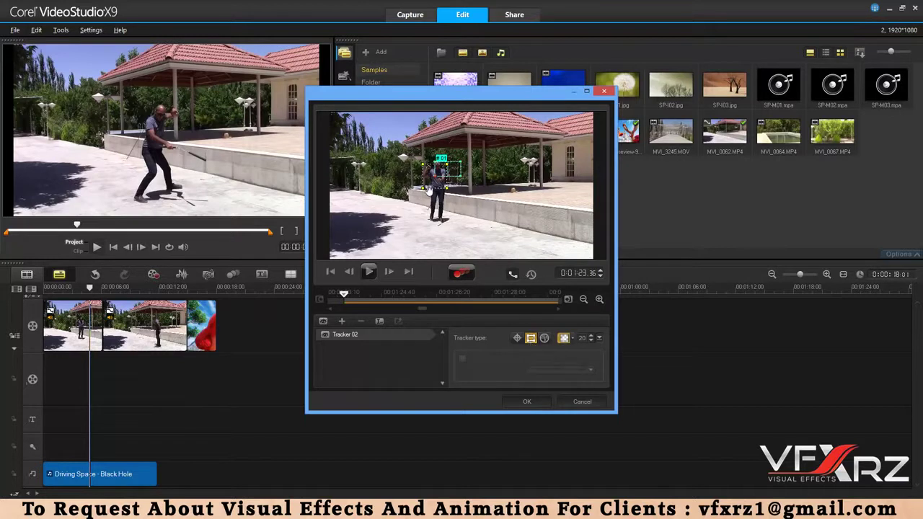
{"action": "mouse_move", "coordinate": [448, 185]}
{"action": "left_mouse_down"}
{"action": "mouse_move", "coordinate": [429, 178]}
{"action": "mouse_move", "coordinate": [438, 172]}
{"action": "left_mouse_up"}
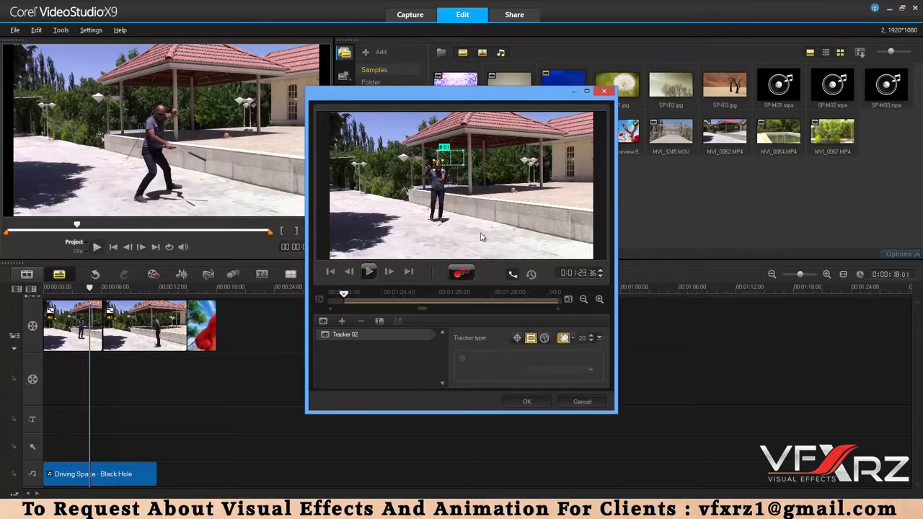
{"action": "left_click", "coordinate": [463, 274]}
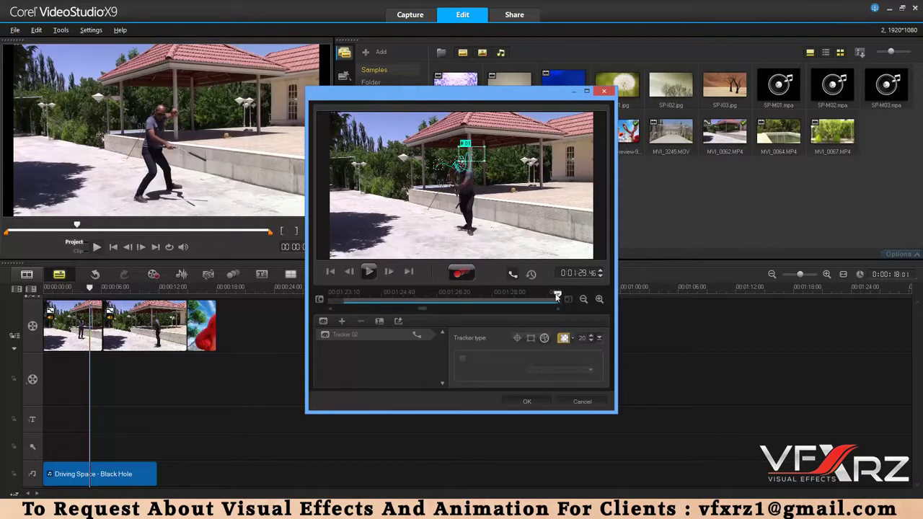
{"action": "left_click", "coordinate": [524, 402]}
Check the tracked face mosaic on the first clip around 0:00:03:18 and 0:00:03:09.
{"action": "left_click_drag", "start_coordinate": [90, 287], "coordinate": [78, 288]}
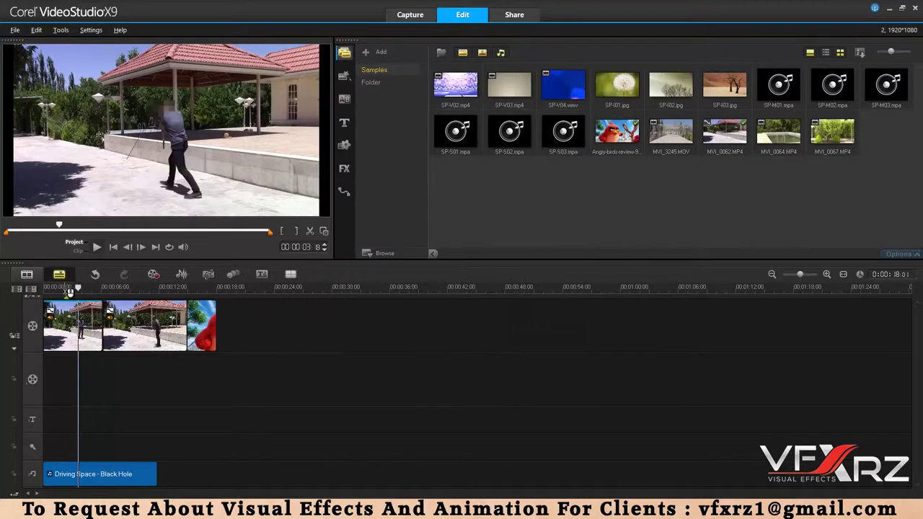
{"action": "left_click", "coordinate": [63, 287]}
{"action": "mouse_move", "coordinate": [62, 287]}
{"action": "left_mouse_down"}
{"action": "mouse_move", "coordinate": [44, 288]}
{"action": "mouse_move", "coordinate": [75, 294]}
{"action": "left_mouse_up"}
Reopen motion tracking for the first clip and change its tracker's mosaic shape to Circle.
{"action": "left_click", "coordinate": [71, 333]}
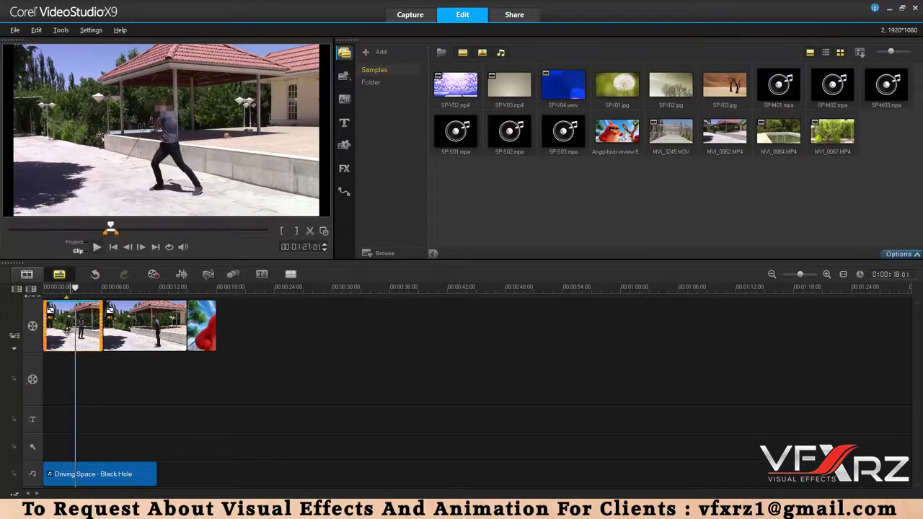
{"action": "left_click", "coordinate": [237, 276]}
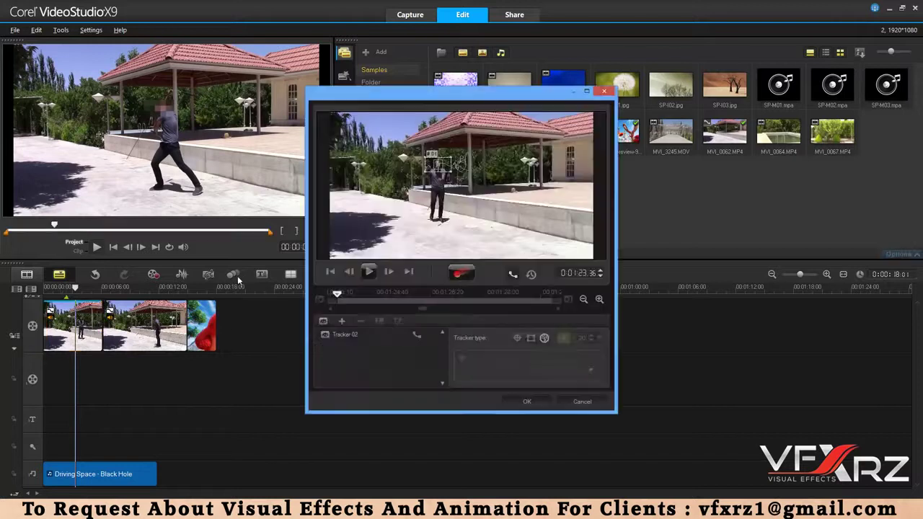
{"action": "left_click", "coordinate": [345, 334]}
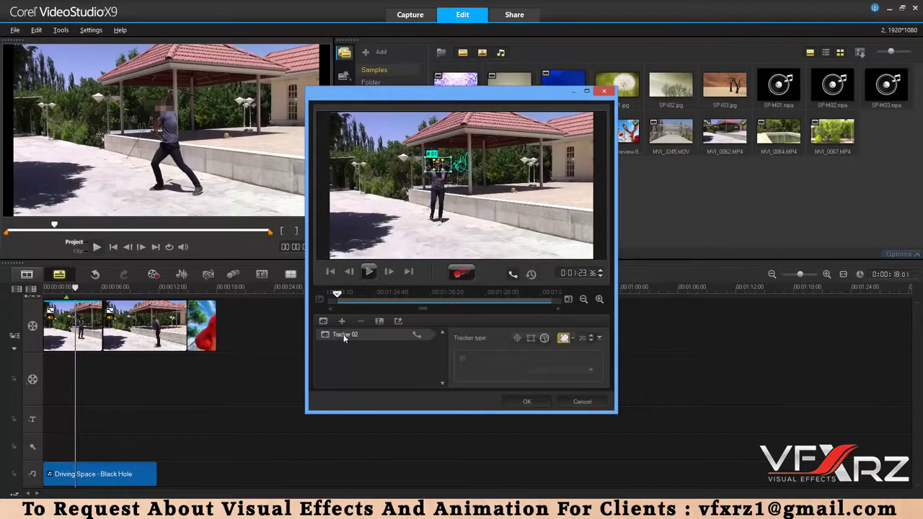
{"action": "left_click", "coordinate": [573, 338]}
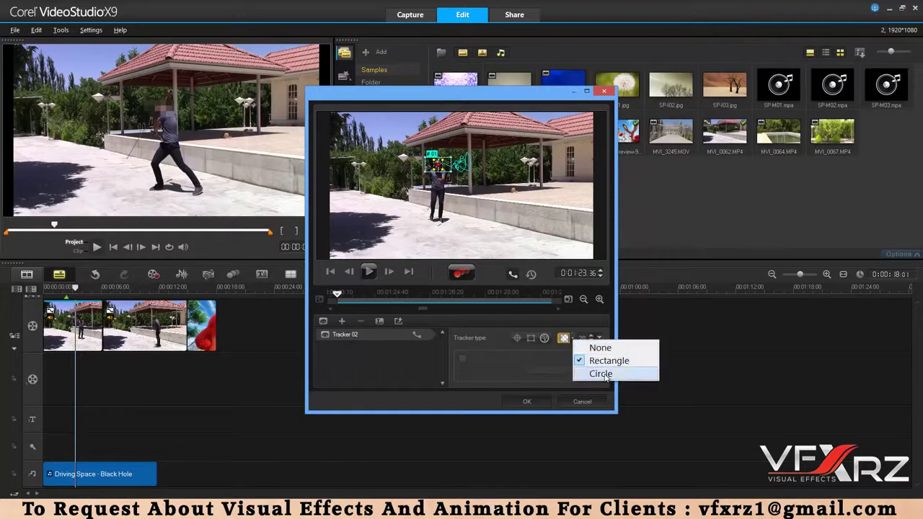
{"action": "left_click", "coordinate": [604, 374]}
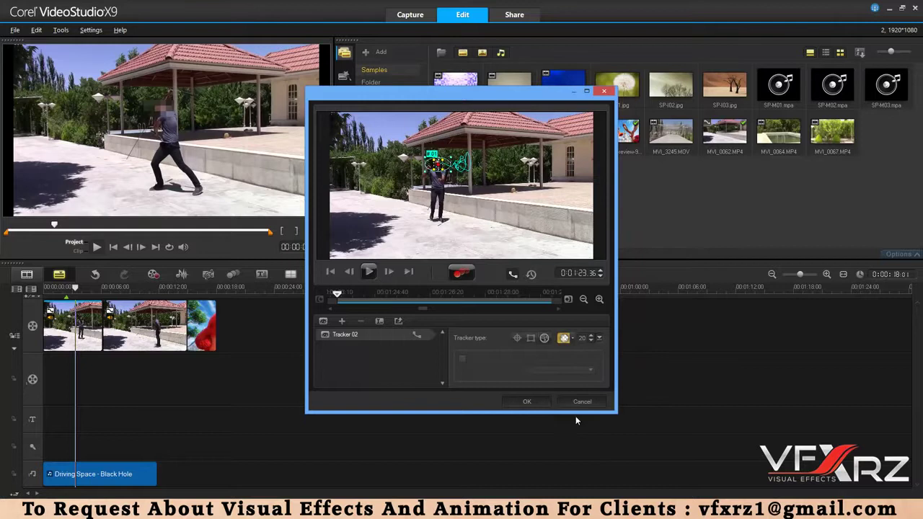
{"action": "left_click", "coordinate": [541, 402]}
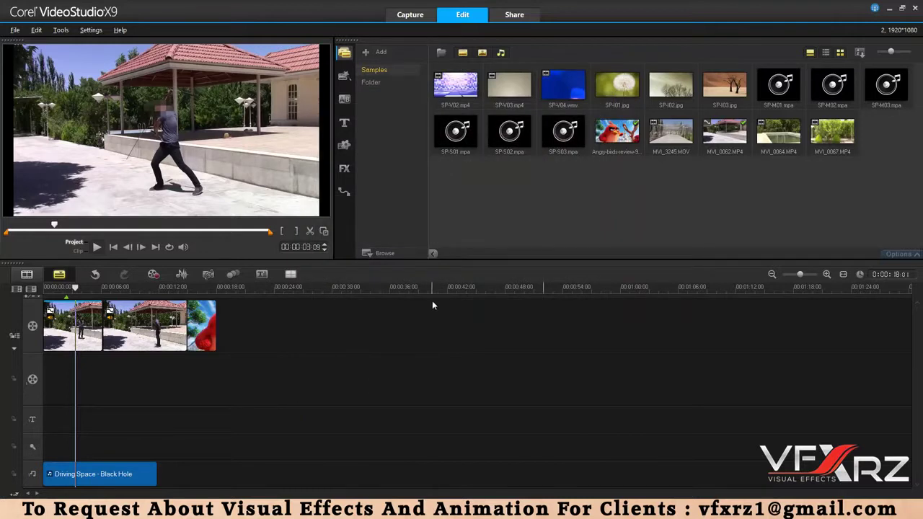
Add a subtitle reading "HI" to the first clip with the Subtitle Editor and apply it to the timeline.
{"action": "left_click", "coordinate": [258, 275]}
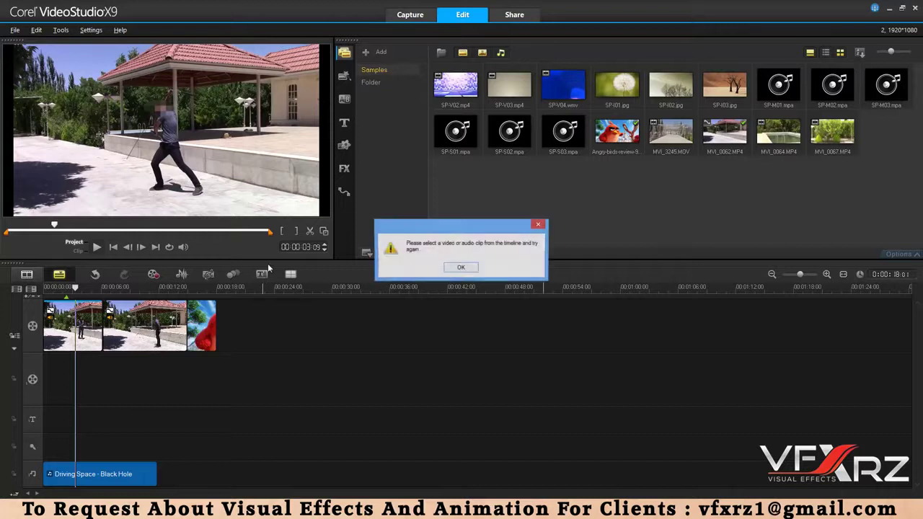
{"action": "left_click", "coordinate": [470, 267]}
{"action": "left_click", "coordinate": [62, 332]}
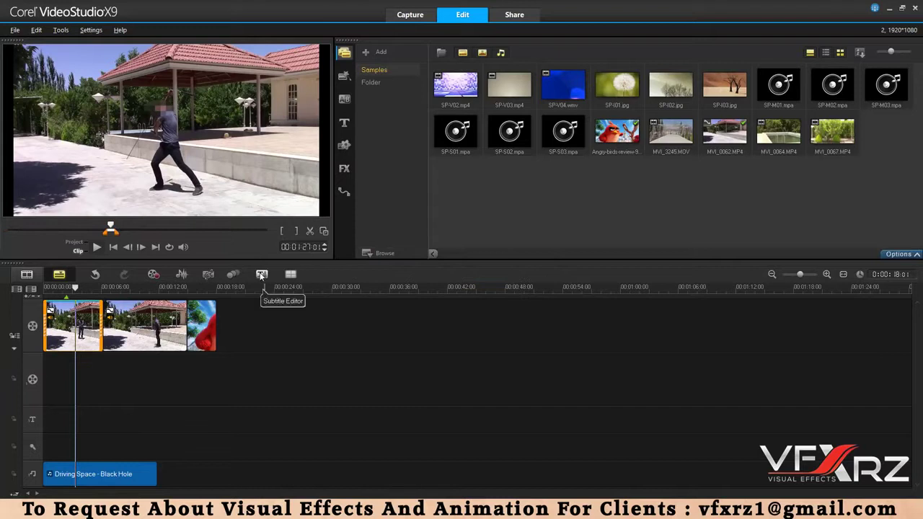
{"action": "left_click", "coordinate": [262, 274]}
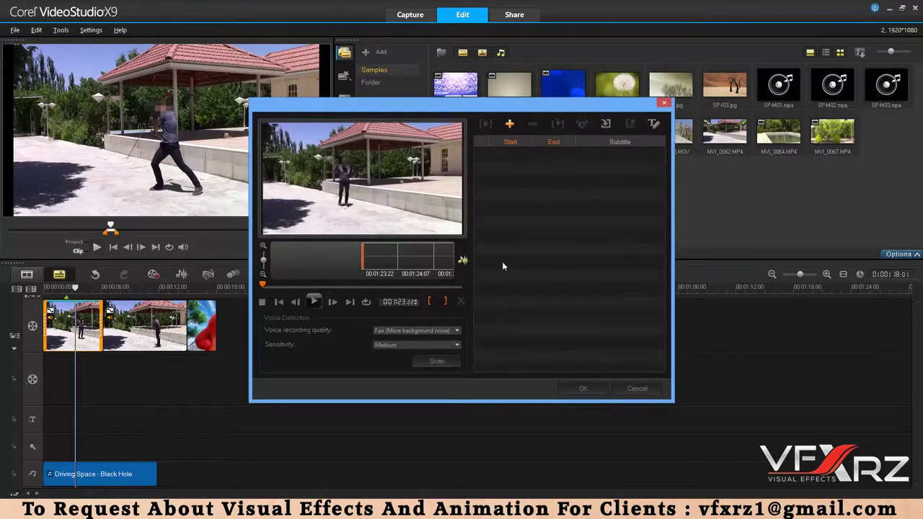
{"action": "left_click", "coordinate": [509, 124]}
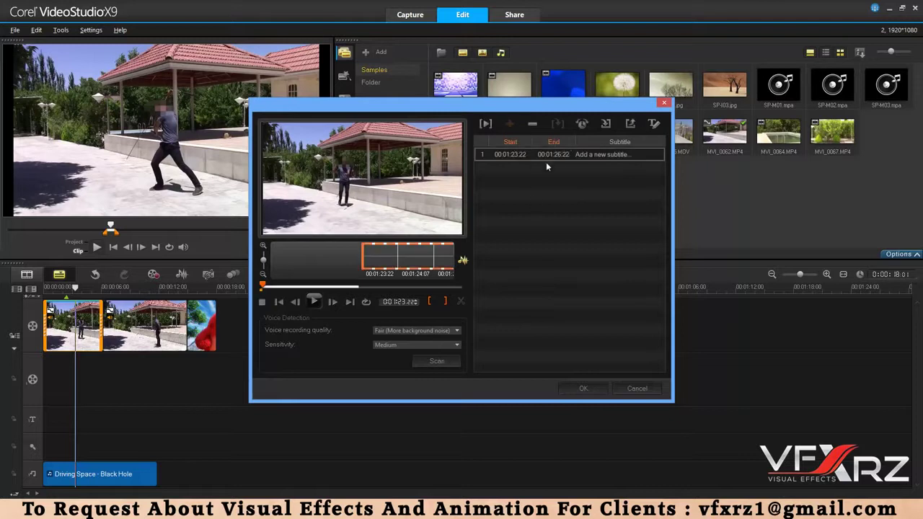
{"action": "left_click", "coordinate": [580, 155]}
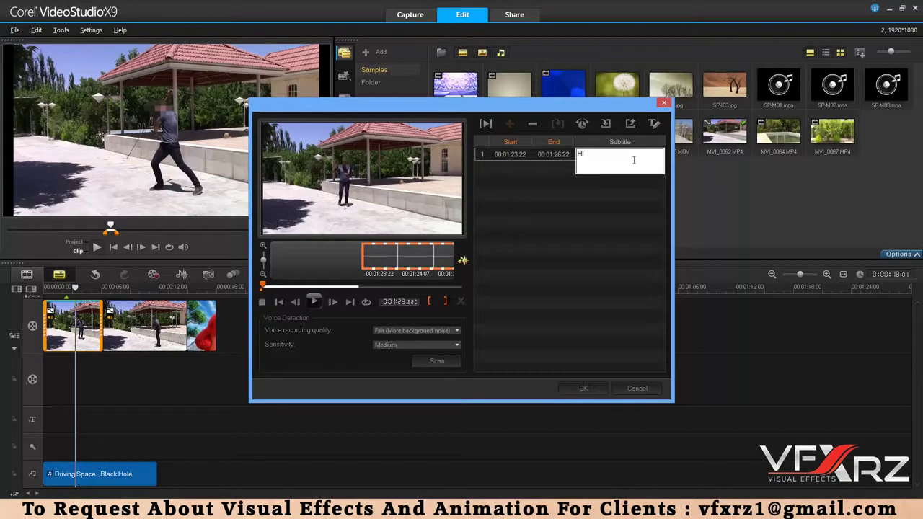
{"action": "left_click", "coordinate": [582, 177]}
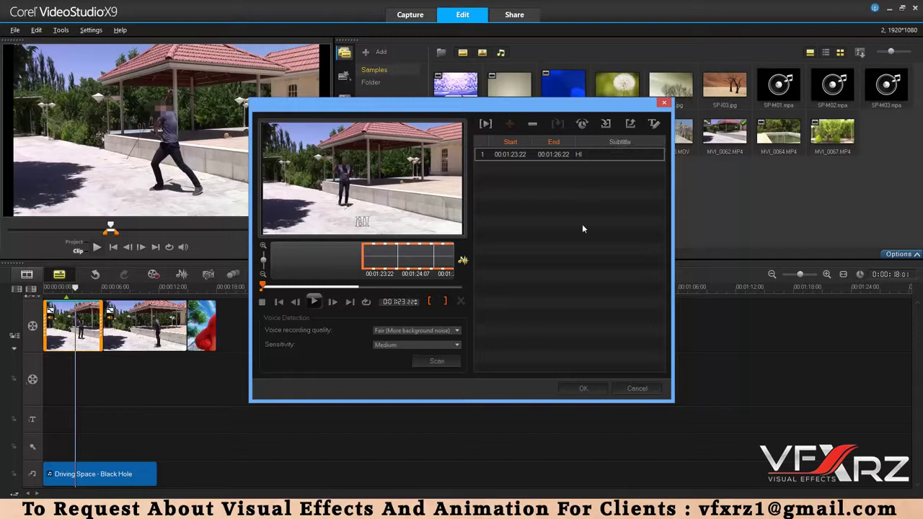
{"action": "left_click", "coordinate": [588, 388]}
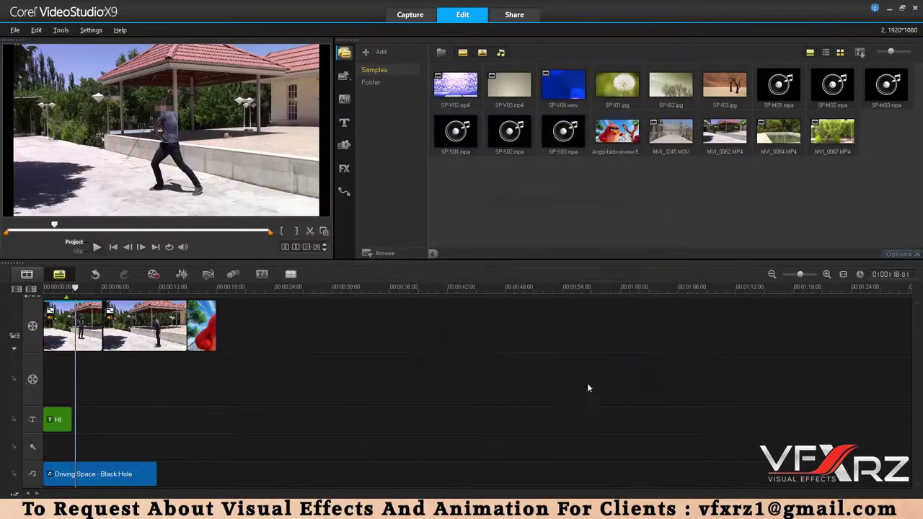
View the empty Multi-Camera Editor and close it without making changes.
{"action": "left_click", "coordinate": [290, 275]}
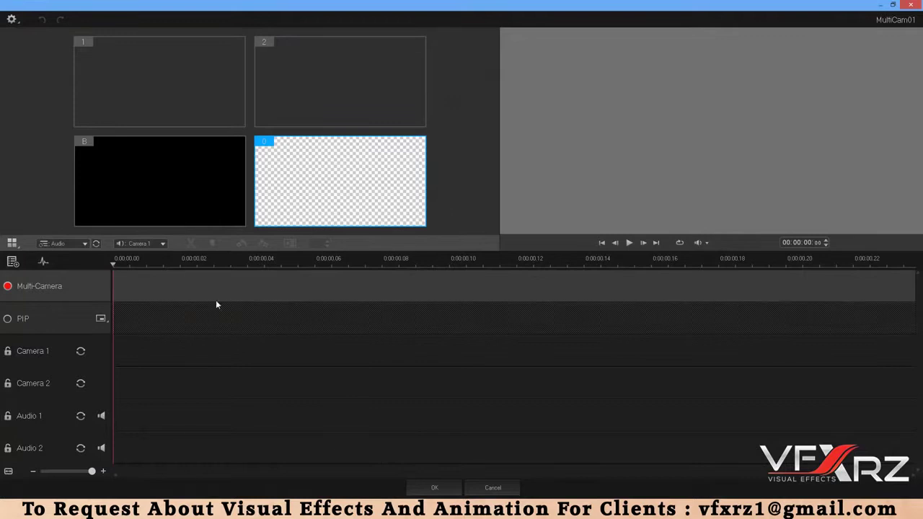
{"action": "left_click", "coordinate": [910, 5]}
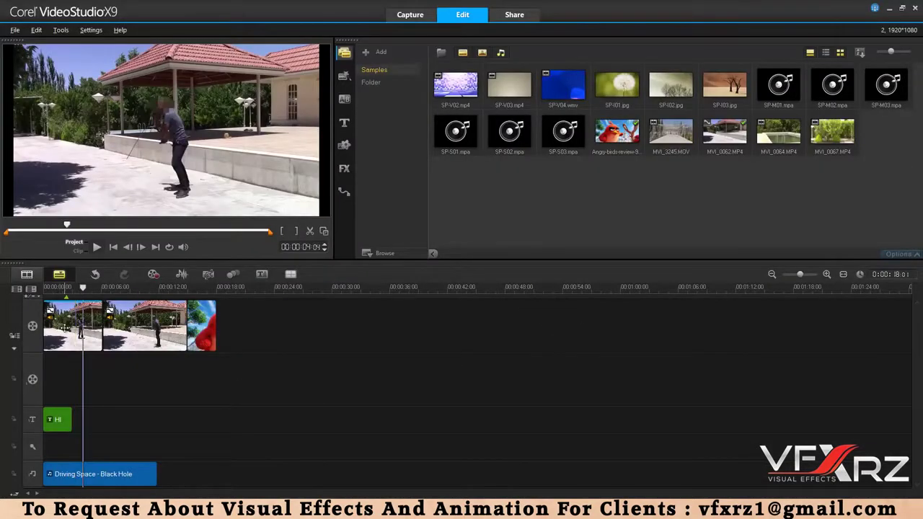
Open Color Correction for the first clip on the video track and enable White Balance.
{"action": "left_click", "coordinate": [65, 326]}
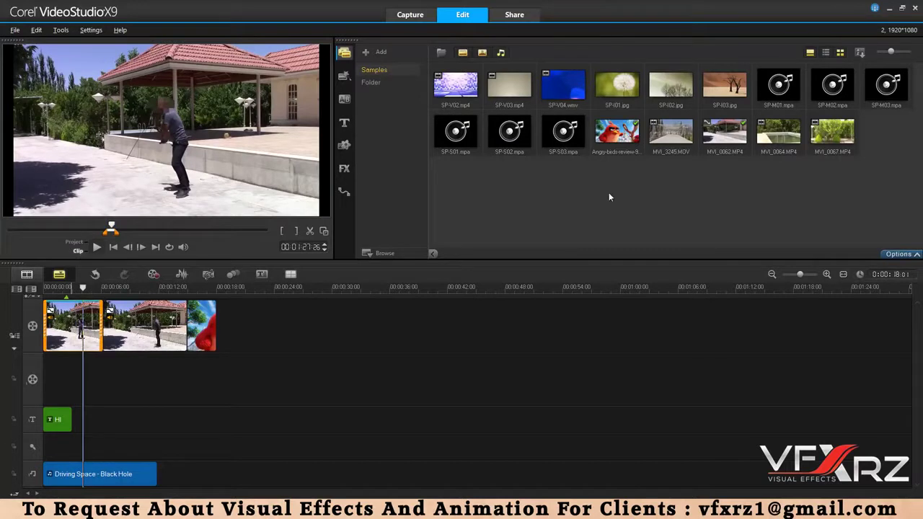
{"action": "left_click", "coordinate": [899, 254]}
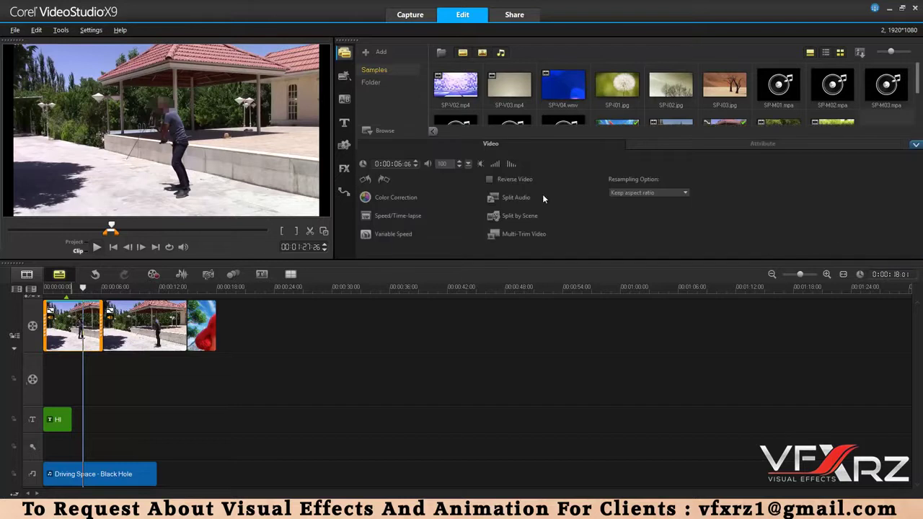
{"action": "left_click", "coordinate": [379, 199]}
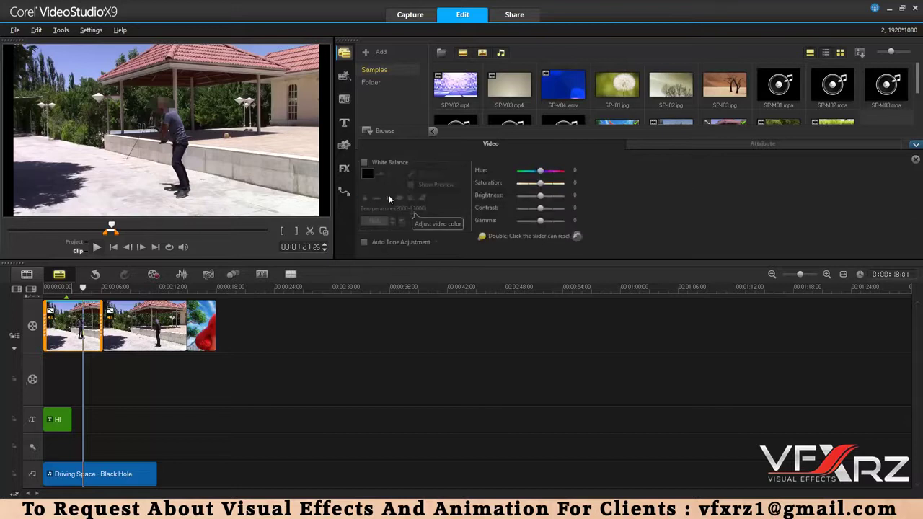
{"action": "left_click", "coordinate": [377, 162]}
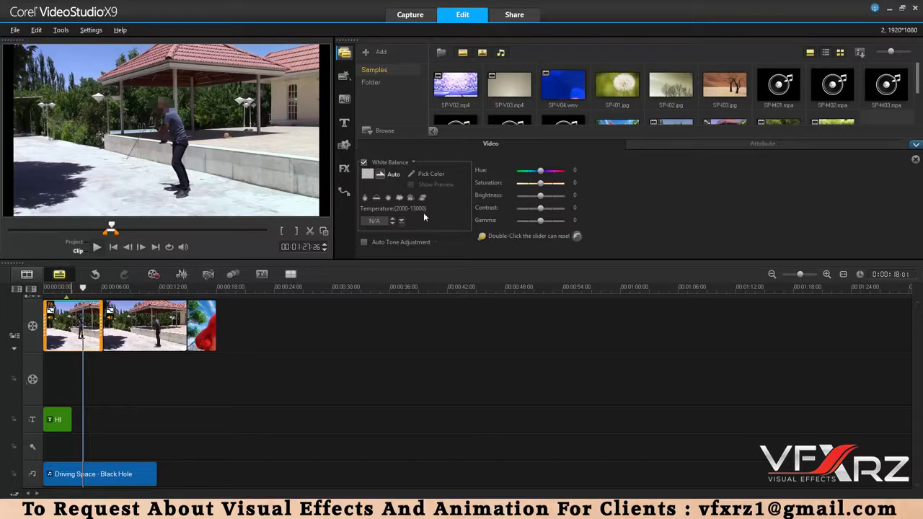
Try the white balance presets, including Cloudy, on the first clip and set its color temperature to 8300.
{"action": "left_click", "coordinate": [366, 199]}
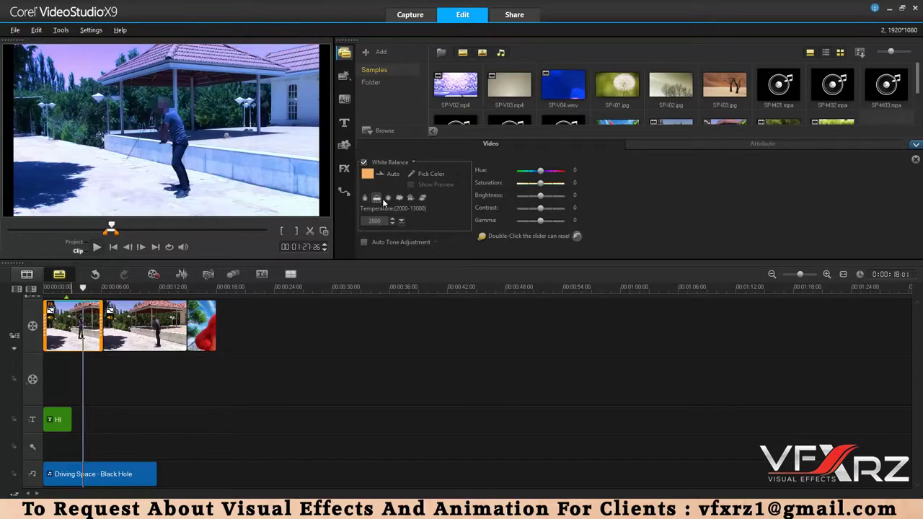
{"action": "left_click", "coordinate": [393, 199]}
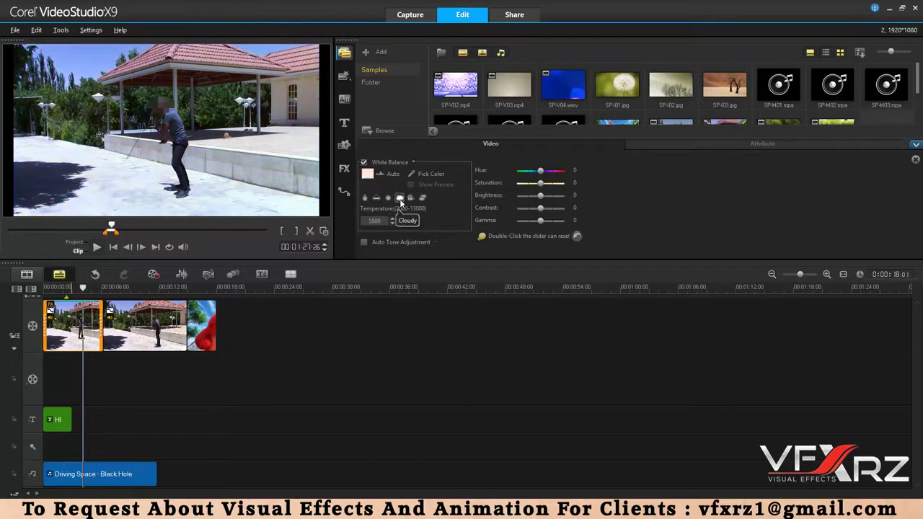
{"action": "left_click", "coordinate": [400, 200]}
{"action": "left_click", "coordinate": [421, 198]}
{"action": "left_click", "coordinate": [412, 197]}
{"action": "left_click", "coordinate": [400, 200]}
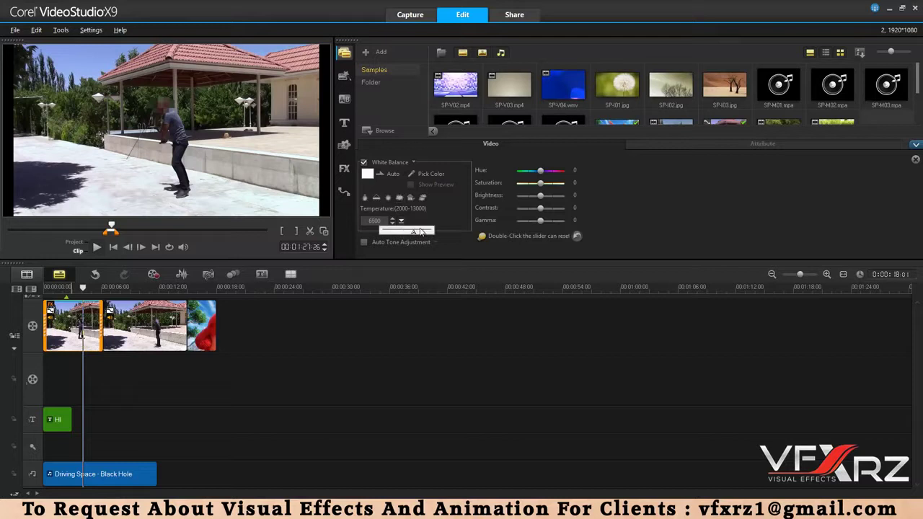
{"action": "left_click_drag", "start_coordinate": [421, 230], "coordinate": [433, 232]}
{"action": "left_click_drag", "start_coordinate": [432, 233], "coordinate": [411, 234]}
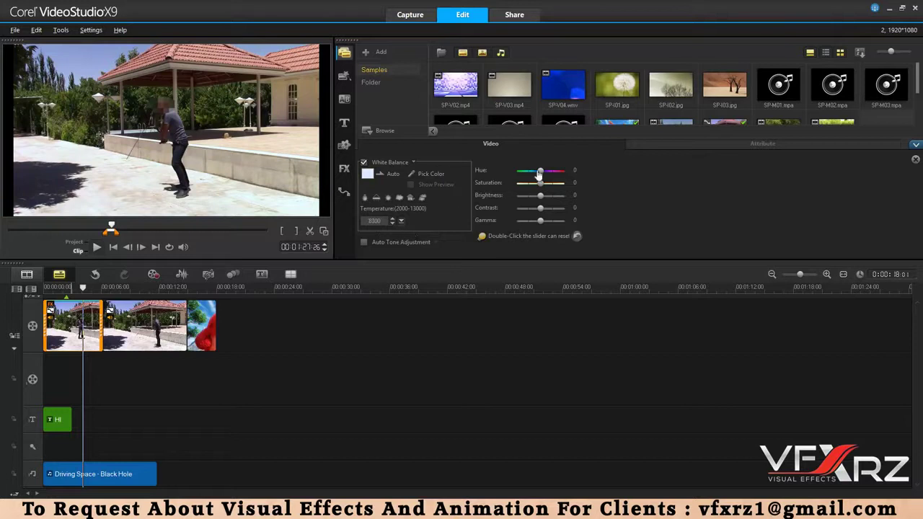
Try hue 34, saturation 26 and brightness -3 on the first clip, and undo the color adjustment.
{"action": "left_click_drag", "start_coordinate": [540, 170], "coordinate": [539, 194]}
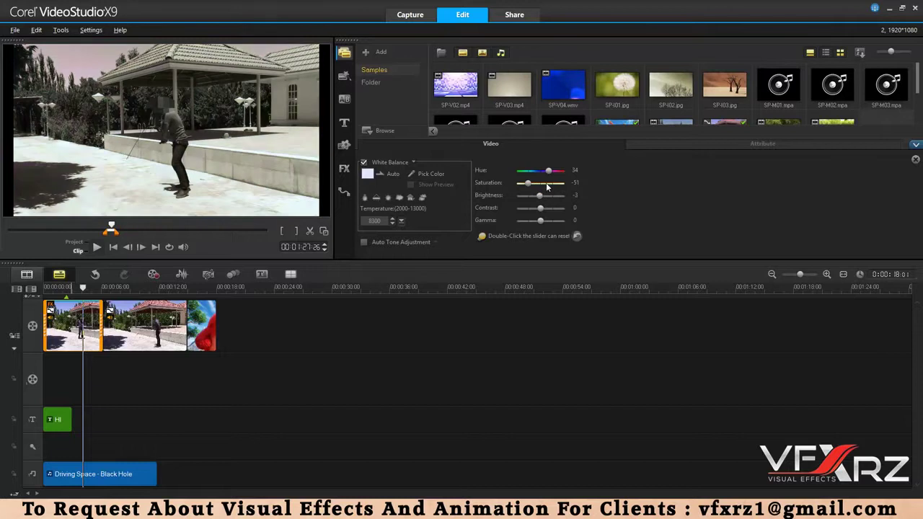
{"action": "left_click", "coordinate": [546, 183]}
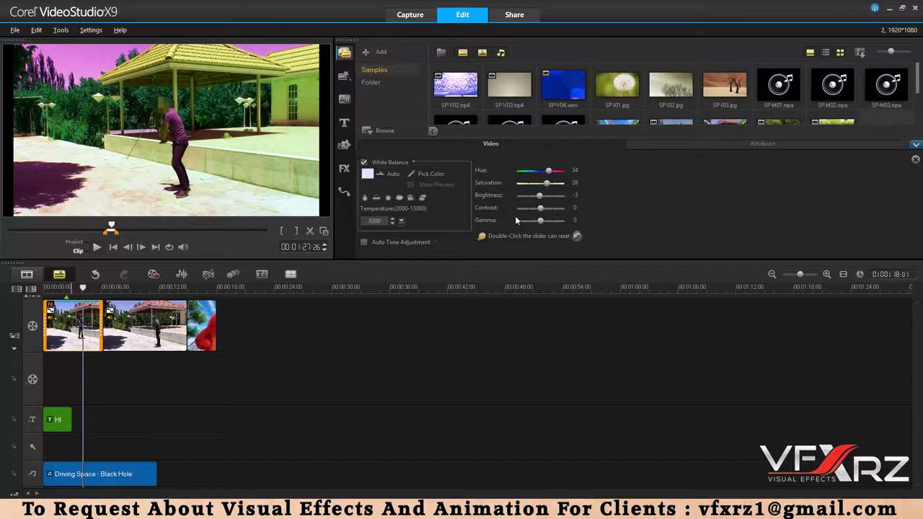
{"action": "left_click", "coordinate": [915, 160]}
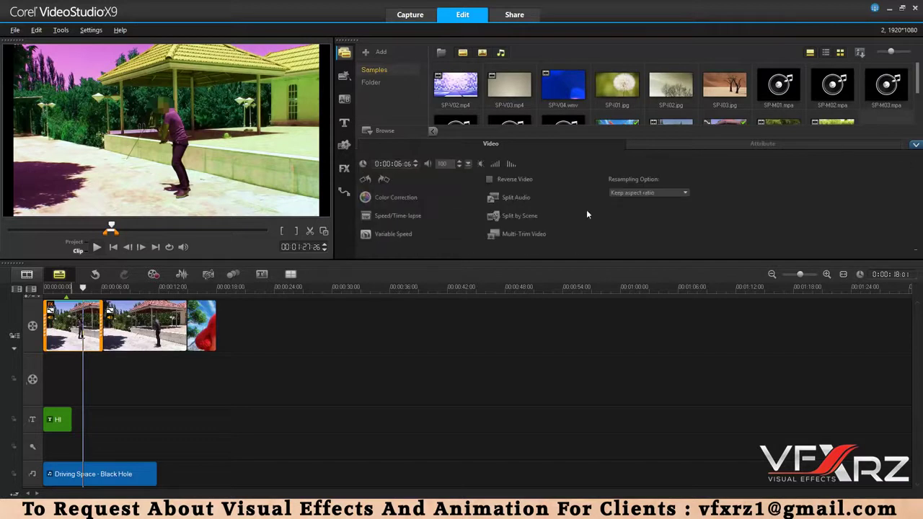
{"action": "key", "text": "ctrl+z"}
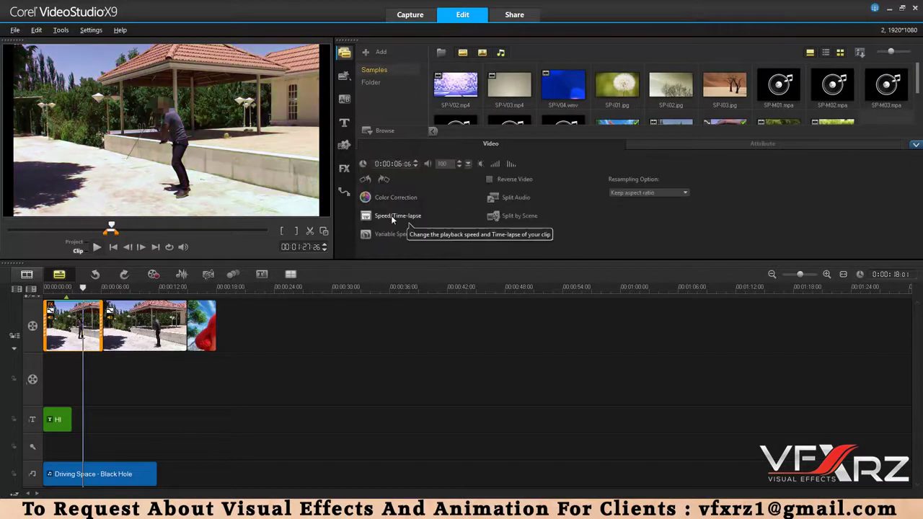
Open Speed/Time-lapse for the first clip and preview it slowed down to 25% speed.
{"action": "left_click", "coordinate": [392, 217]}
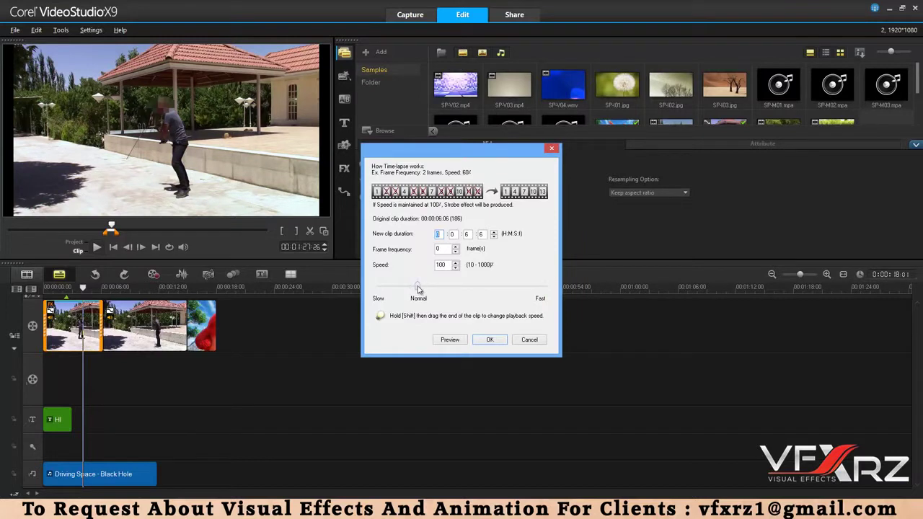
{"action": "left_click_drag", "start_coordinate": [416, 287], "coordinate": [385, 286]}
{"action": "left_click", "coordinate": [455, 339]}
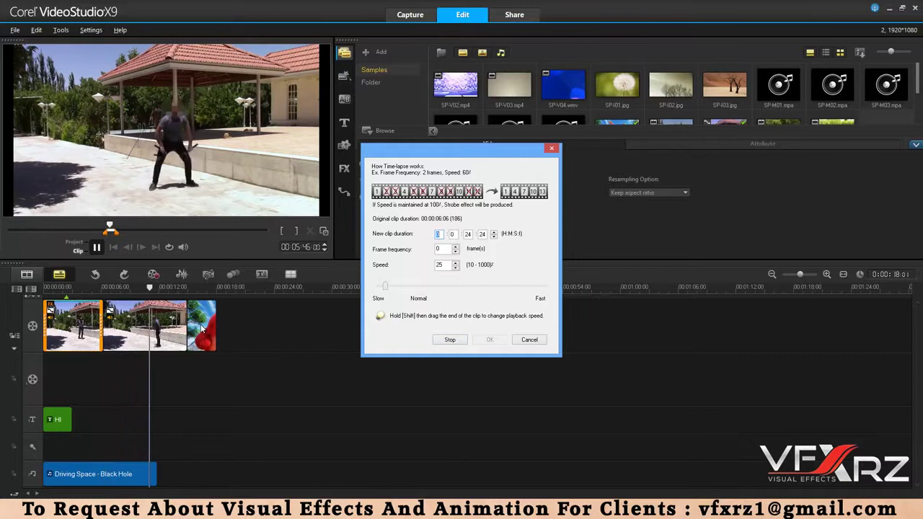
{"action": "left_click", "coordinate": [171, 292]}
{"action": "left_click", "coordinate": [448, 340]}
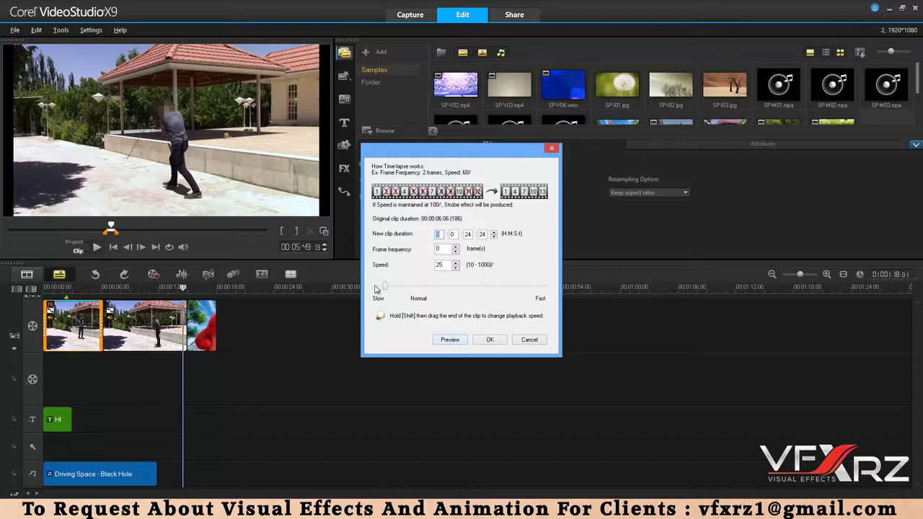
Preview the first clip at 807% speed, and apply a playback speed of 82% instead.
{"action": "left_click_drag", "start_coordinate": [387, 290], "coordinate": [517, 287]}
{"action": "left_click", "coordinate": [448, 339]}
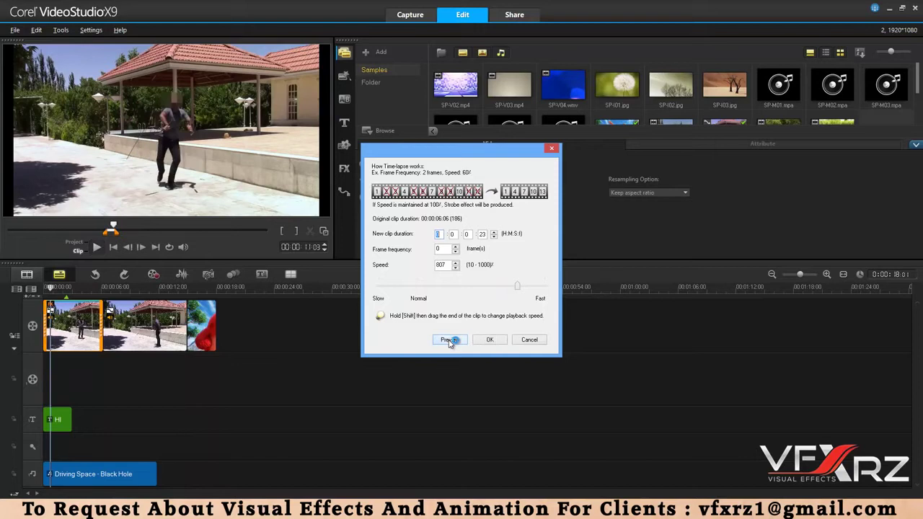
{"action": "left_click_drag", "start_coordinate": [515, 286], "coordinate": [380, 286]}
{"action": "left_click", "coordinate": [497, 342]}
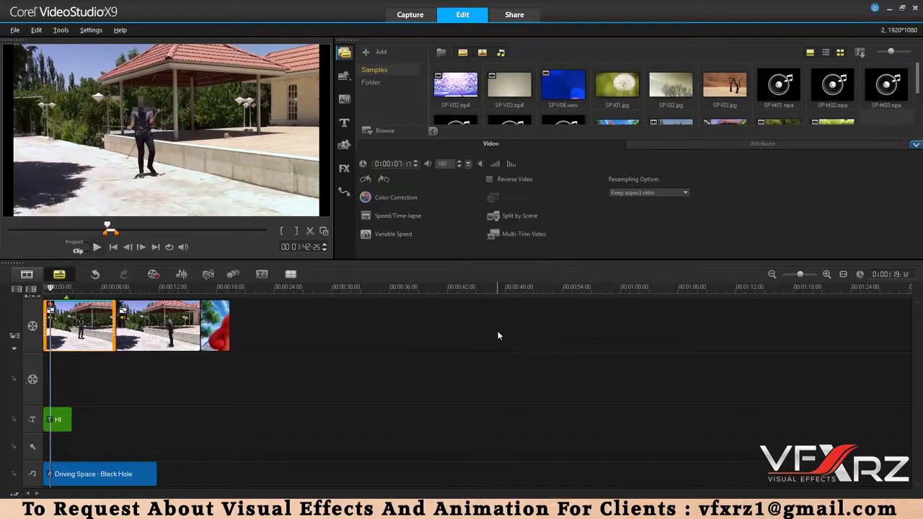
Open Variable Speed for the first clip and add a keyframe at 00:00:01:03 with the slowest speed.
{"action": "left_click", "coordinate": [401, 235]}
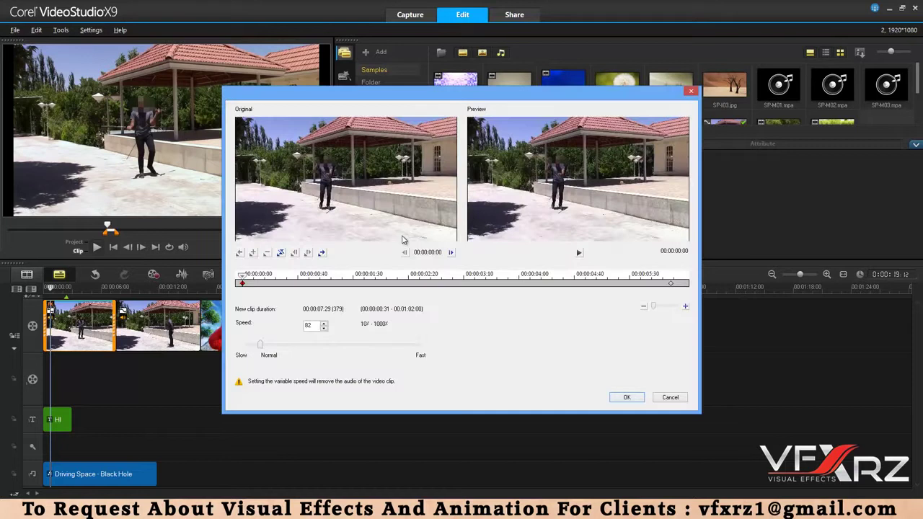
{"action": "left_click_drag", "start_coordinate": [242, 281], "coordinate": [318, 282]}
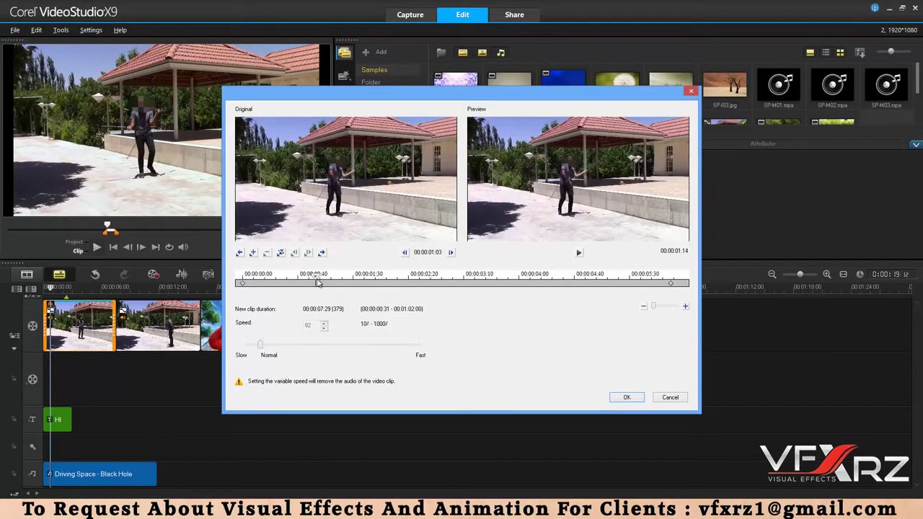
{"action": "left_click", "coordinate": [254, 253]}
{"action": "left_click_drag", "start_coordinate": [261, 345], "coordinate": [231, 352]}
Add a speed keyframe at 00:00:01:26 set to 100, and preview the clip from its start.
{"action": "left_click_drag", "start_coordinate": [316, 278], "coordinate": [349, 278]}
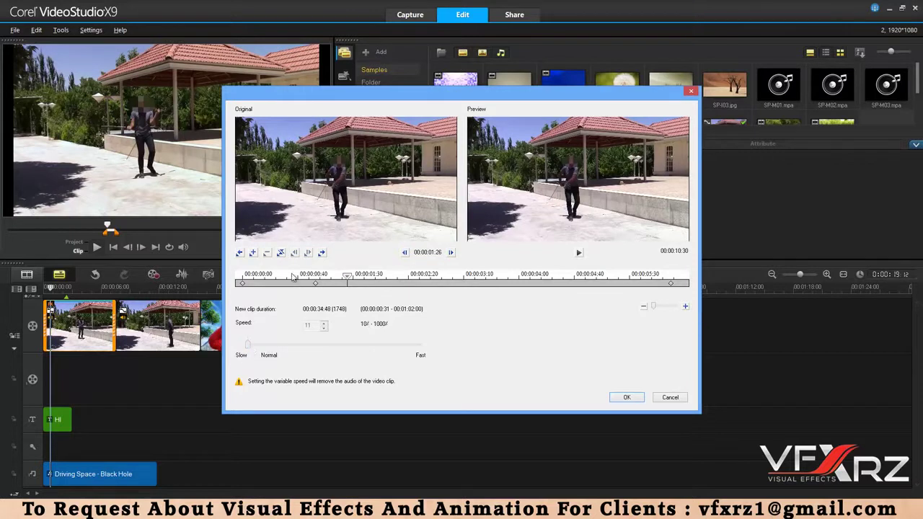
{"action": "left_click", "coordinate": [252, 253]}
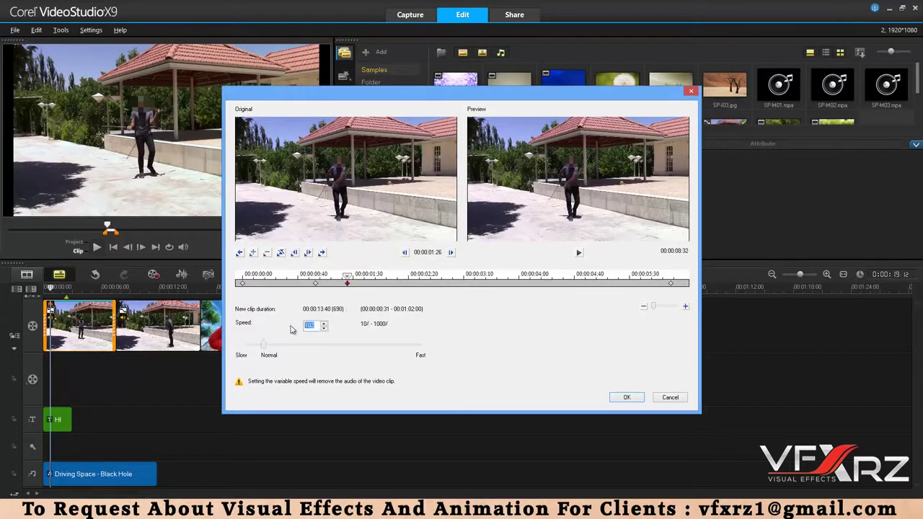
{"action": "type", "text": "100"}
{"action": "left_click_drag", "start_coordinate": [347, 277], "coordinate": [217, 287]}
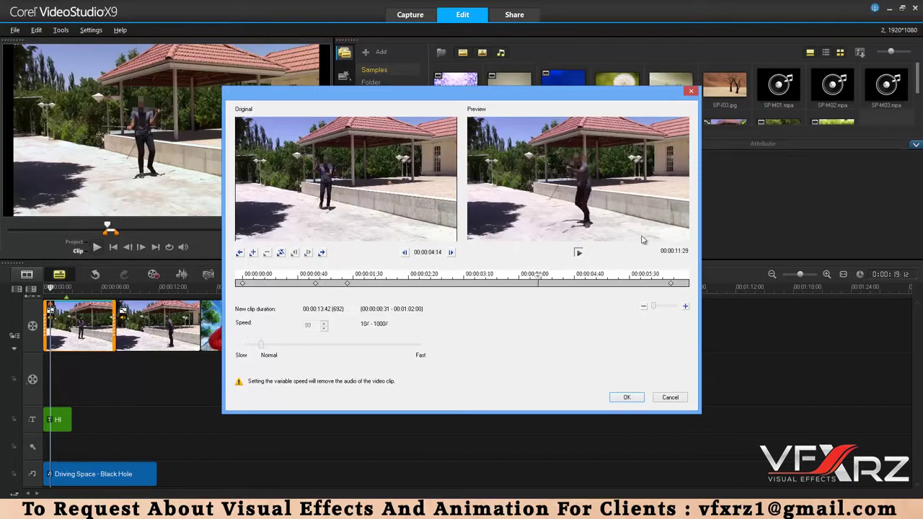
Add a keyframe midway between 00:00:01:26 and 00:00:02:34 and another at 00:00:02:34 with speed 524, and preview the speed changes.
{"action": "left_click_drag", "start_coordinate": [607, 276], "coordinate": [429, 279]}
{"action": "left_click", "coordinate": [257, 255]}
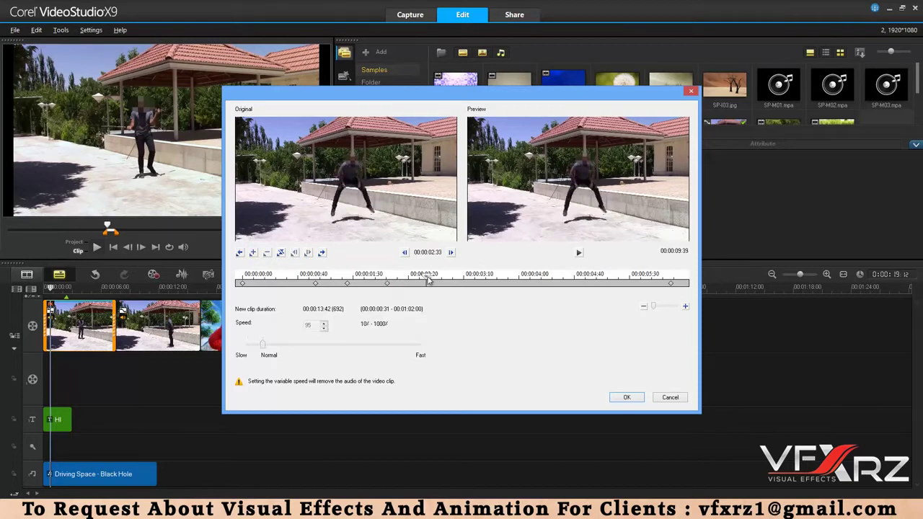
{"action": "left_click", "coordinate": [254, 254]}
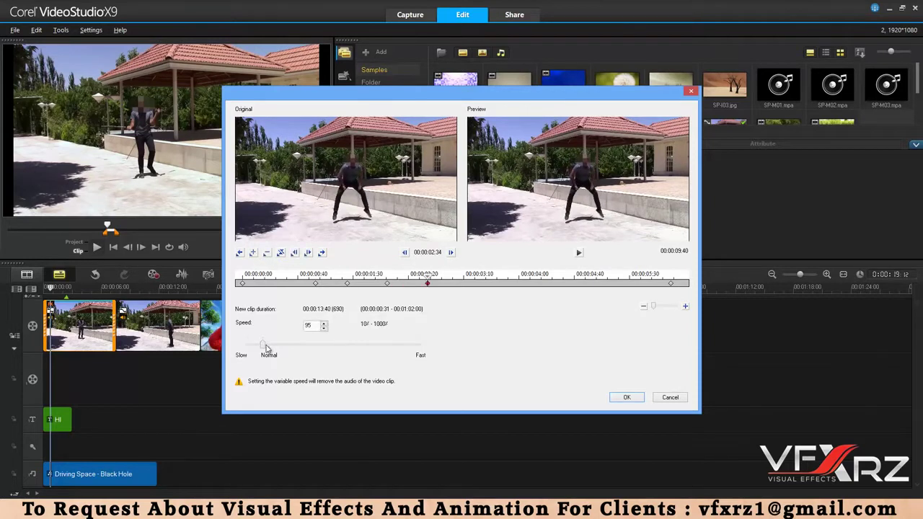
{"action": "left_click_drag", "start_coordinate": [265, 348], "coordinate": [339, 347]}
{"action": "left_click_drag", "start_coordinate": [426, 281], "coordinate": [378, 278]}
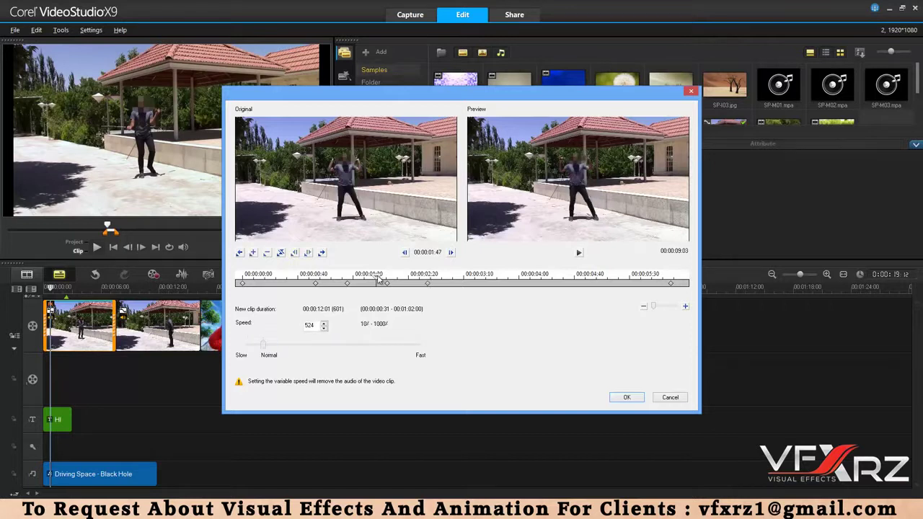
{"action": "left_click", "coordinate": [305, 278]}
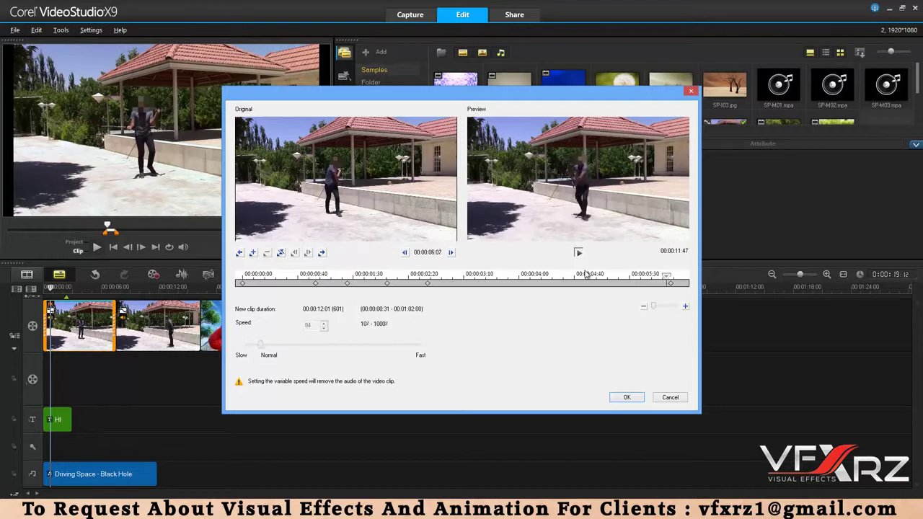
Check the sped-up motion around 00:00:03:15 in the Variable Speed preview and apply the speed changes to the first clip.
{"action": "left_click_drag", "start_coordinate": [585, 275], "coordinate": [472, 285]}
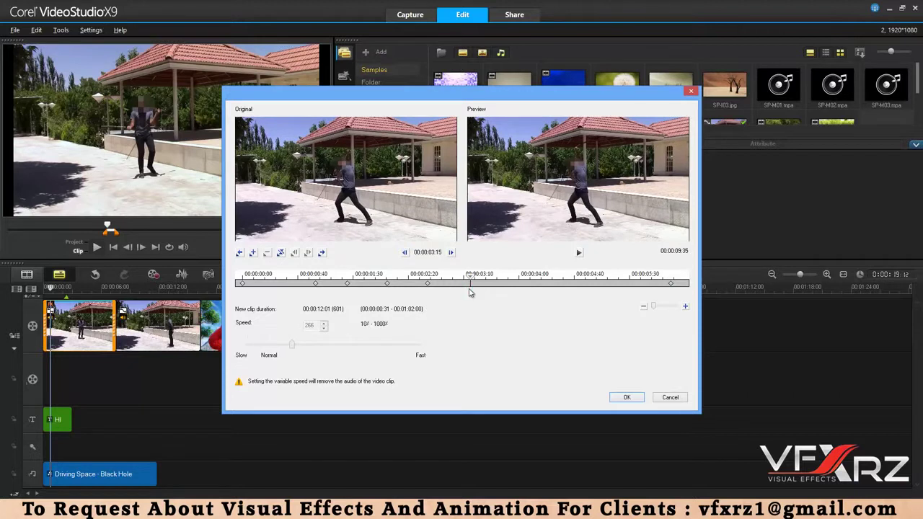
{"action": "left_click", "coordinate": [627, 398]}
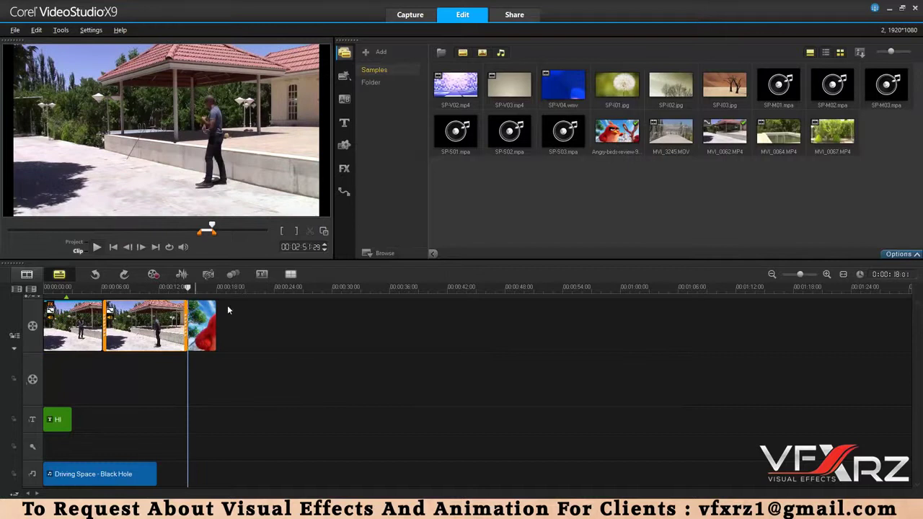
Open Multi-Trim Video for the second clip and extract a segment from 00:02:43:20 to 00:02:44:08.
{"action": "left_click", "coordinate": [898, 254]}
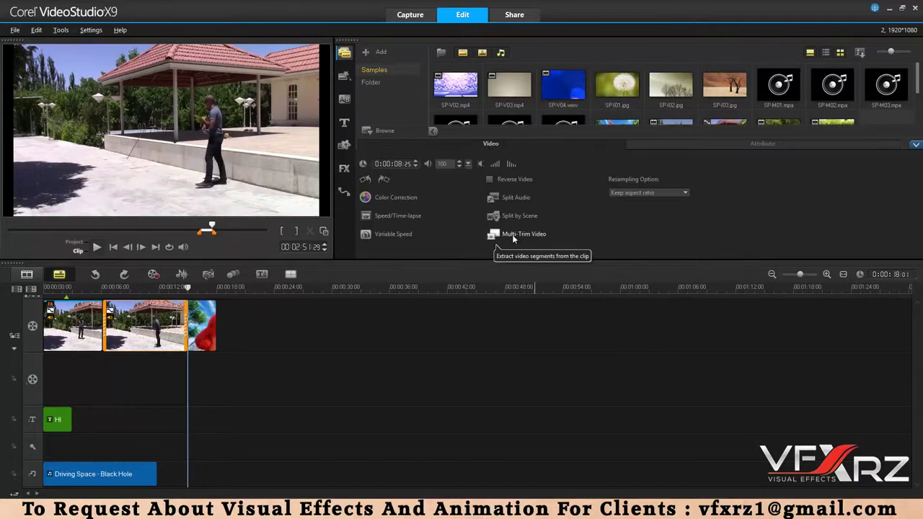
{"action": "left_click", "coordinate": [512, 234]}
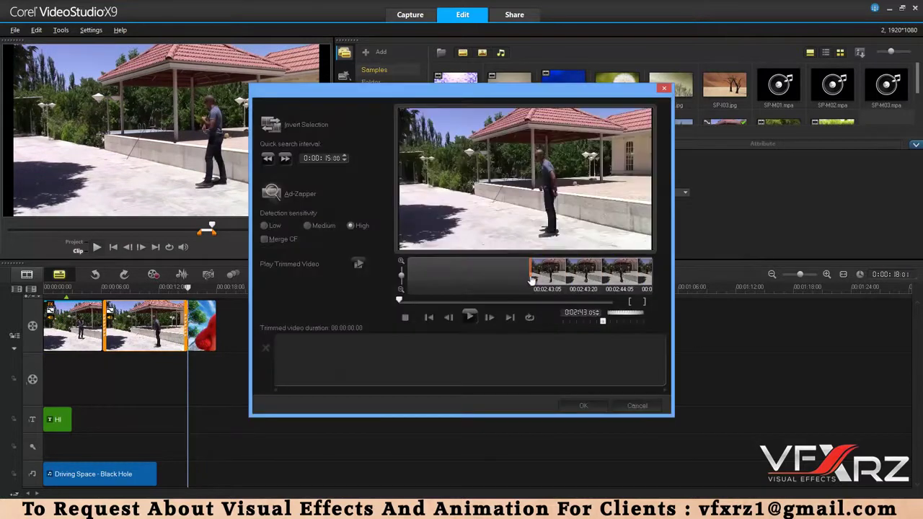
{"action": "left_click_drag", "start_coordinate": [399, 302], "coordinate": [412, 303]}
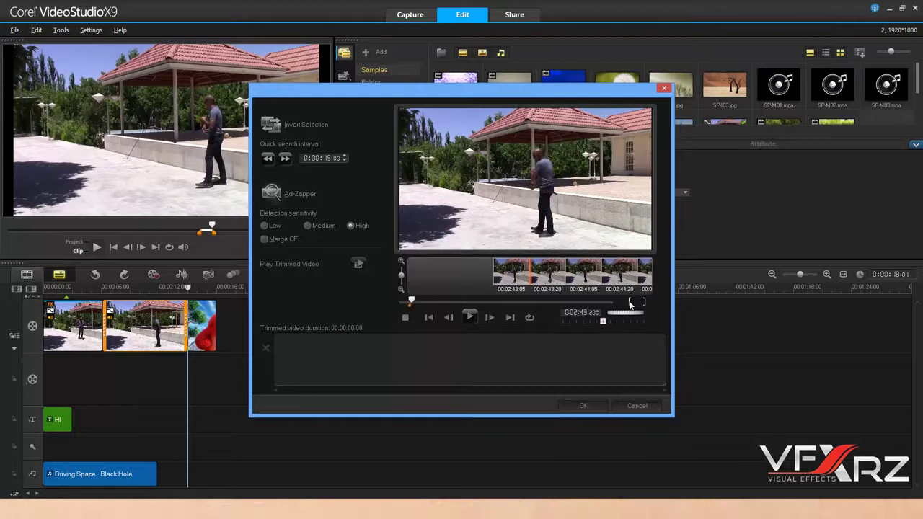
{"action": "left_click_drag", "start_coordinate": [413, 301], "coordinate": [426, 303]}
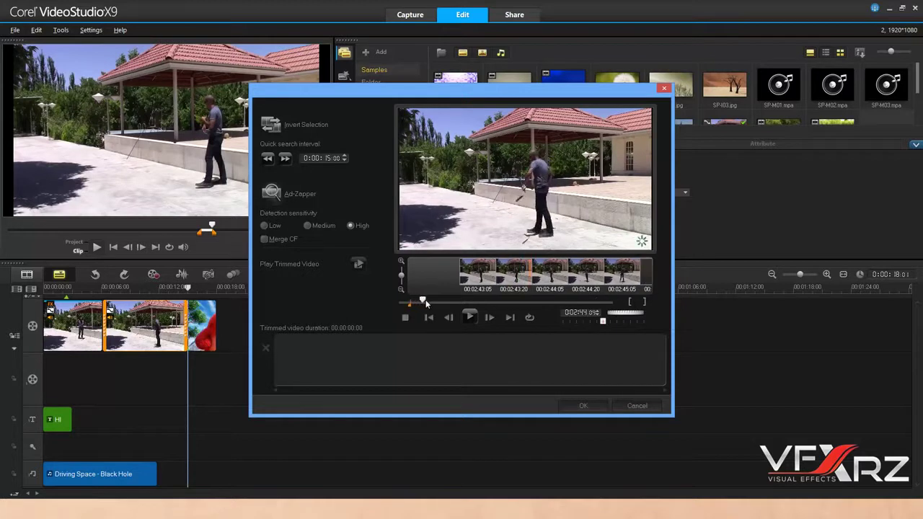
{"action": "left_click", "coordinate": [643, 302]}
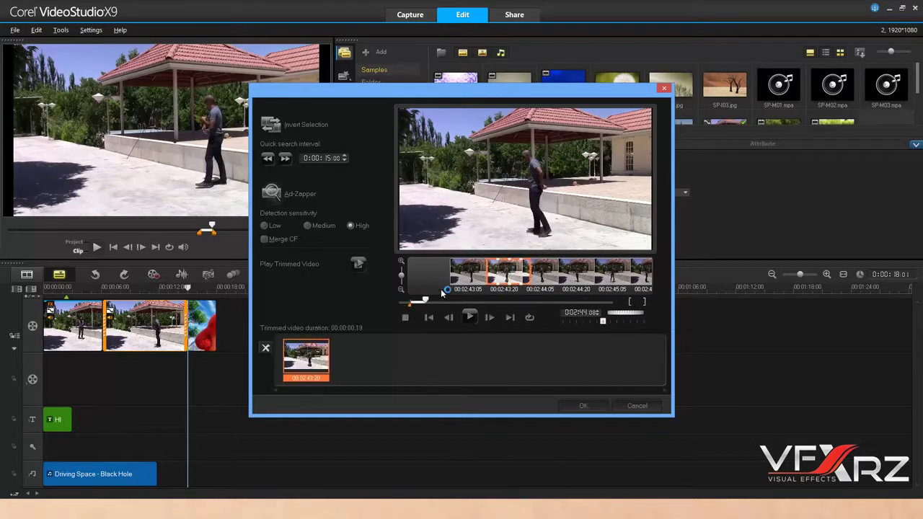
Extract another segment of the second clip from 00:02:45:04 to 00:02:45:26.
{"action": "left_click_drag", "start_coordinate": [426, 302], "coordinate": [449, 304]}
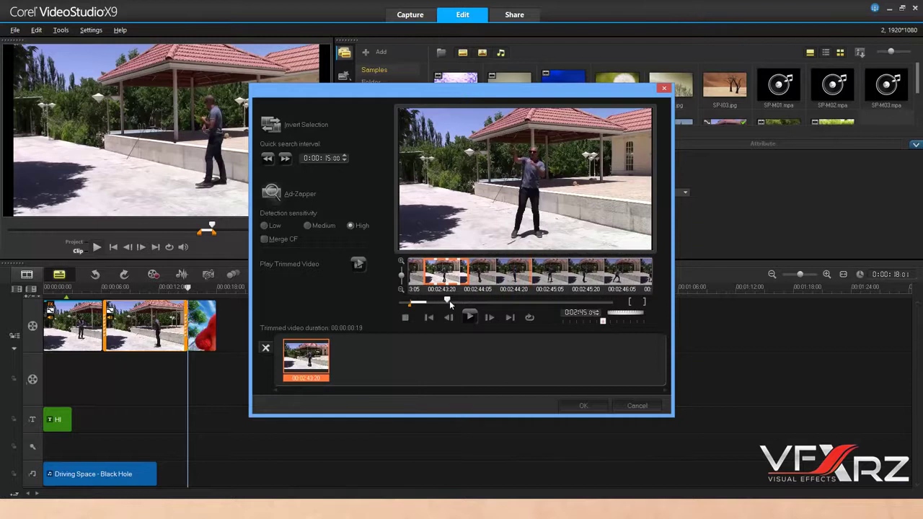
{"action": "left_click", "coordinate": [630, 303]}
{"action": "left_click_drag", "start_coordinate": [447, 300], "coordinate": [465, 302]}
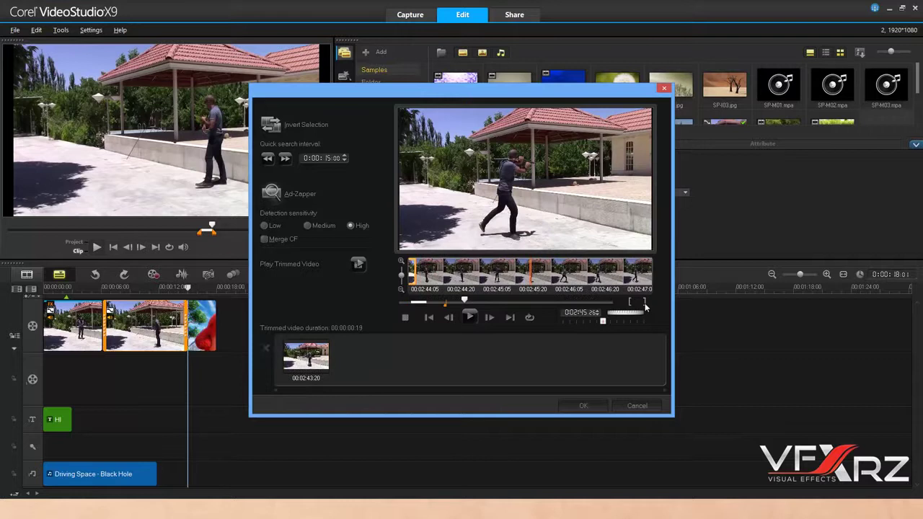
{"action": "left_click", "coordinate": [644, 301]}
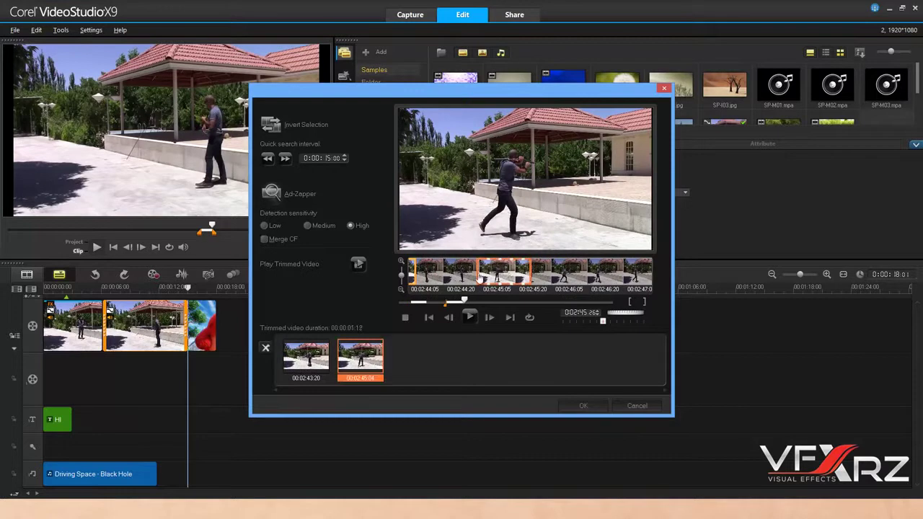
Apply the multi-trim and review the extracted segments on the timeline up to 00:00:07:09.
{"action": "left_click", "coordinate": [595, 407]}
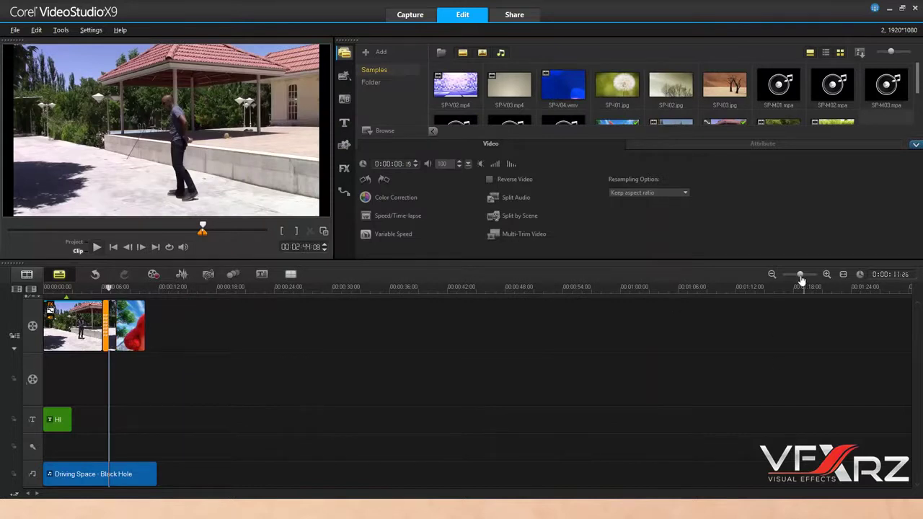
{"action": "left_click_drag", "start_coordinate": [800, 275], "coordinate": [809, 278]}
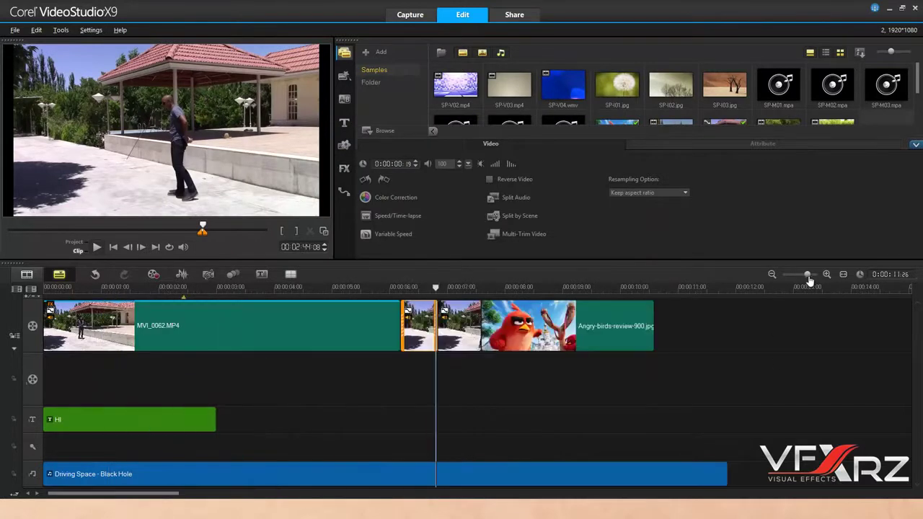
{"action": "left_click_drag", "start_coordinate": [434, 289], "coordinate": [464, 295]}
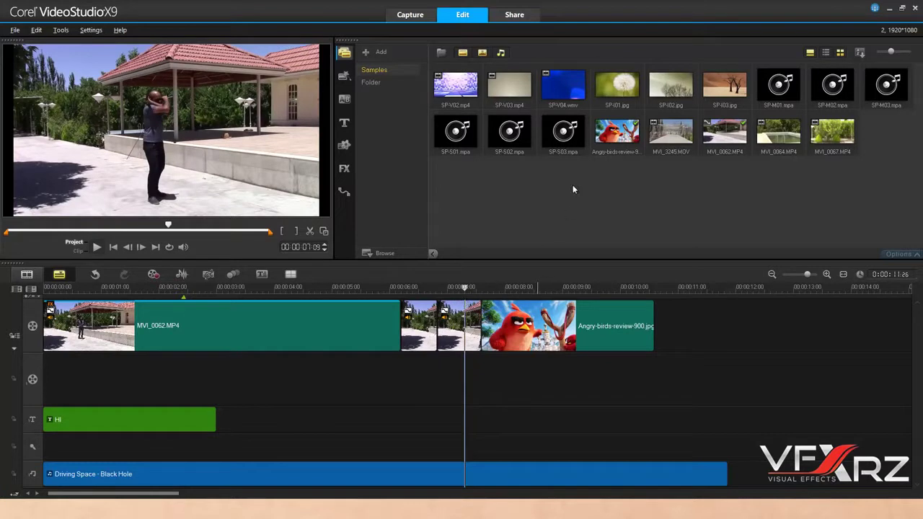
Open the Share workspace, look through the AVI, MPEG-4, WMV, MOV and Audio output formats, and choose Custom.
{"action": "left_click", "coordinate": [519, 17]}
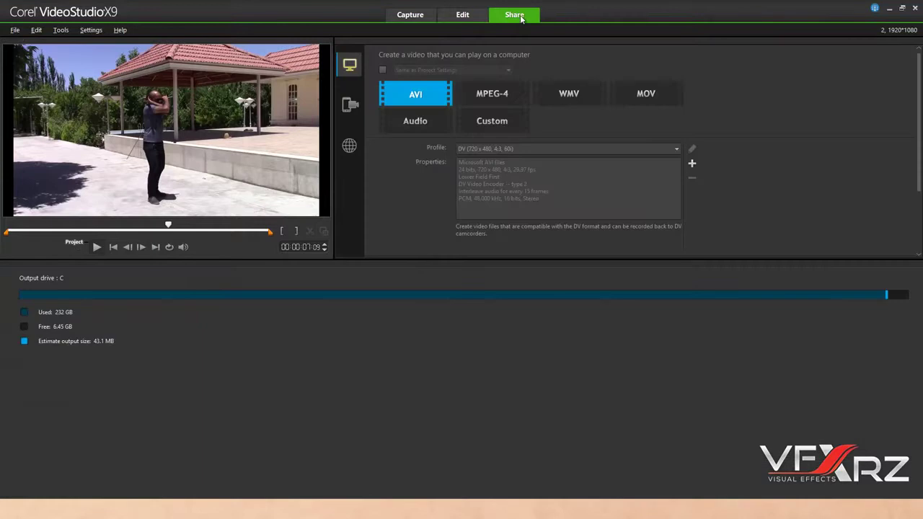
{"action": "left_click", "coordinate": [570, 95]}
{"action": "left_click", "coordinate": [640, 96]}
{"action": "left_click", "coordinate": [491, 128]}
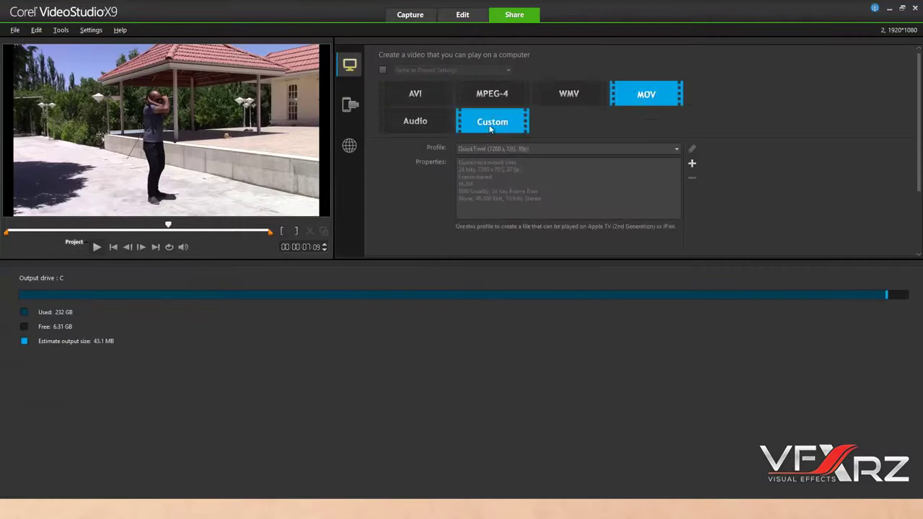
{"action": "left_click", "coordinate": [419, 123]}
{"action": "left_click", "coordinate": [416, 95]}
{"action": "left_click", "coordinate": [493, 95]}
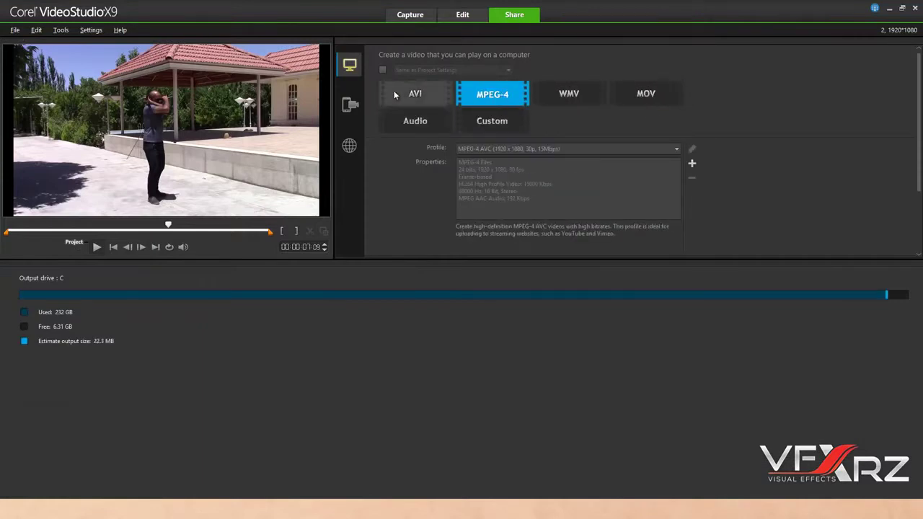
{"action": "left_click", "coordinate": [396, 92]}
{"action": "left_click", "coordinate": [586, 98]}
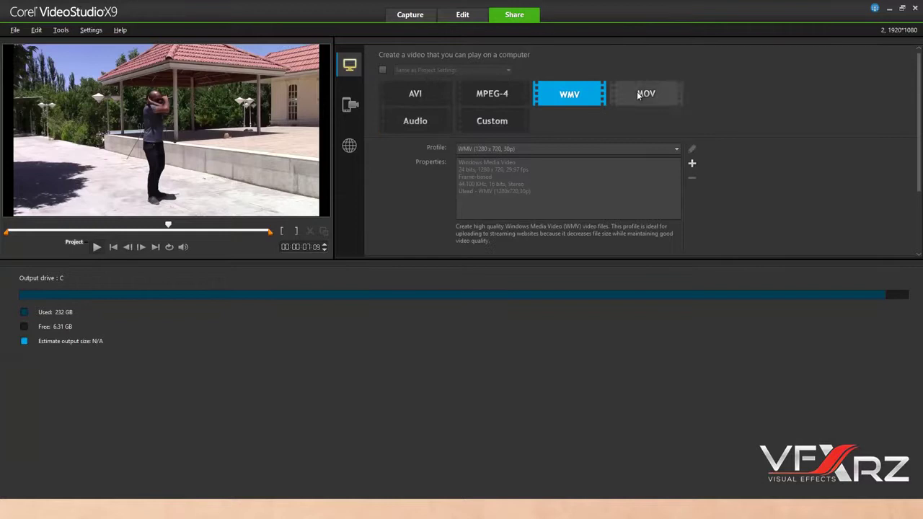
{"action": "left_click", "coordinate": [636, 93]}
{"action": "left_click", "coordinate": [493, 126]}
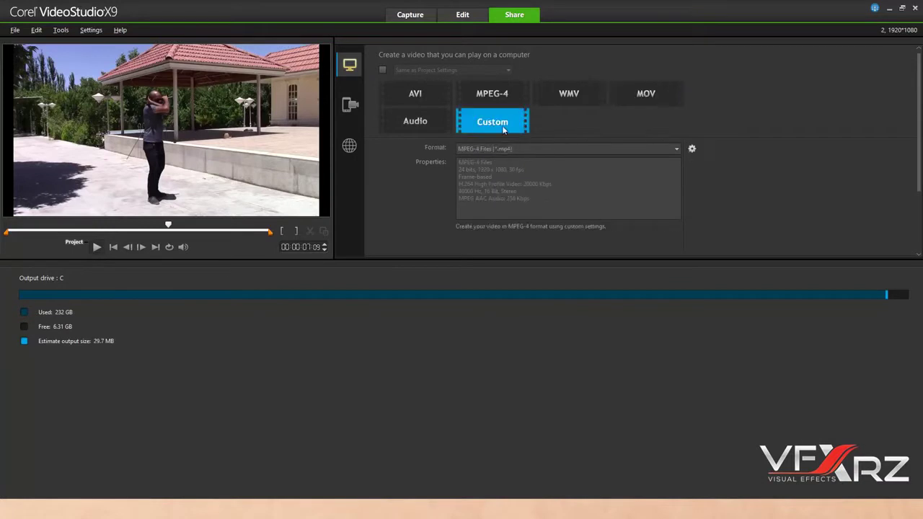
Examine the custom format choices, the MPEG-4 encoding options without changing them, and the output file name and location settings.
{"action": "left_click", "coordinate": [550, 147]}
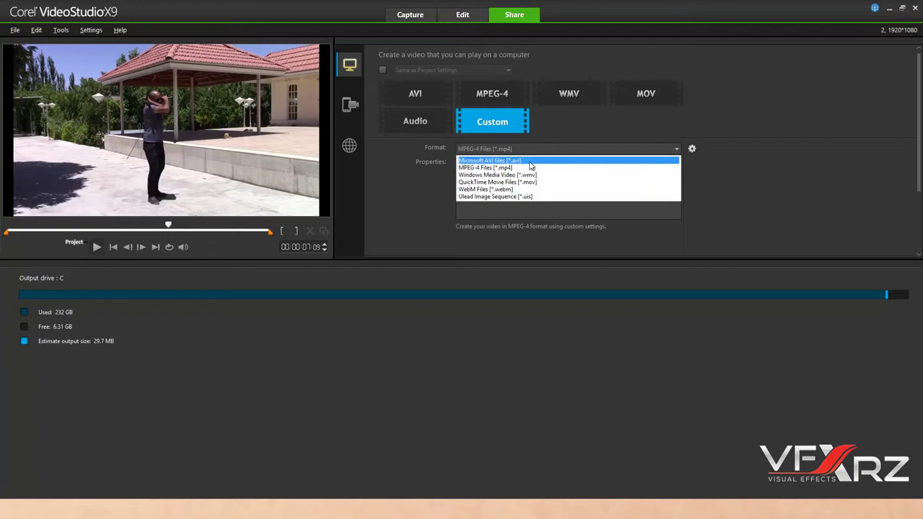
{"action": "left_click", "coordinate": [692, 150]}
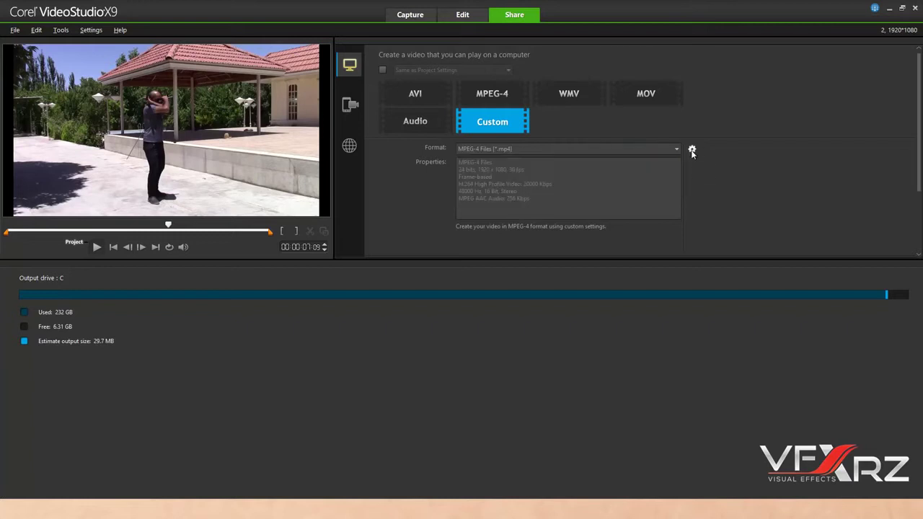
{"action": "left_click", "coordinate": [692, 150]}
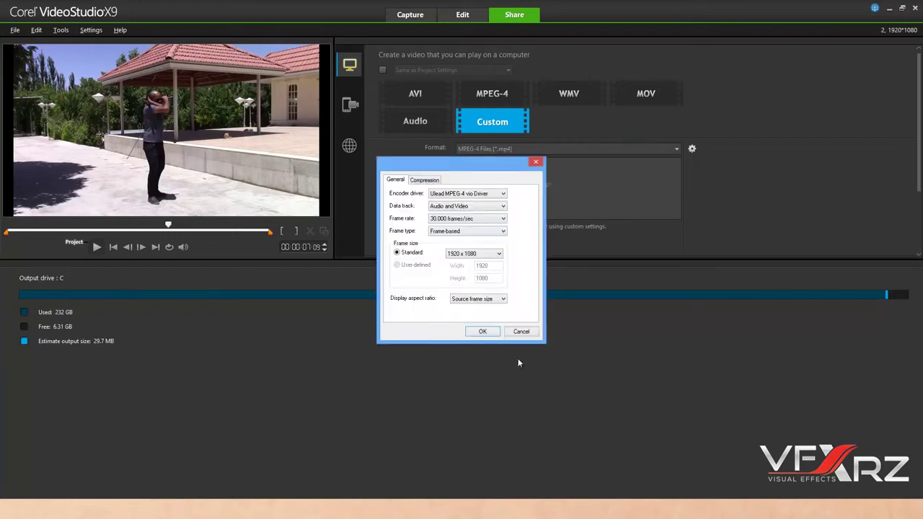
{"action": "left_click", "coordinate": [515, 331]}
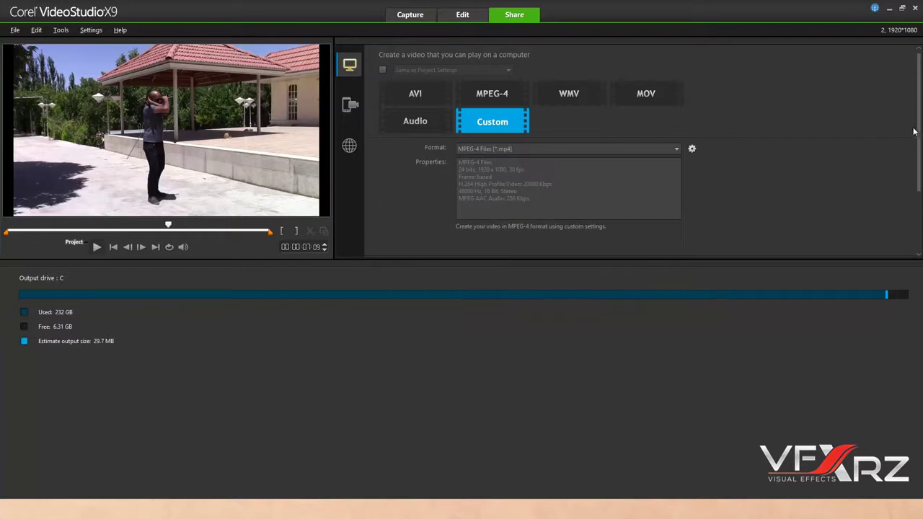
{"action": "left_click_drag", "start_coordinate": [919, 129], "coordinate": [912, 199]}
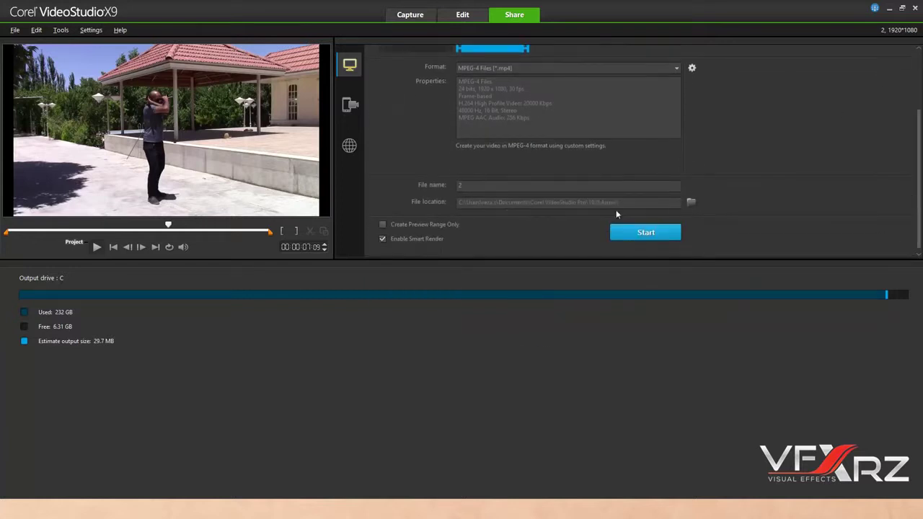